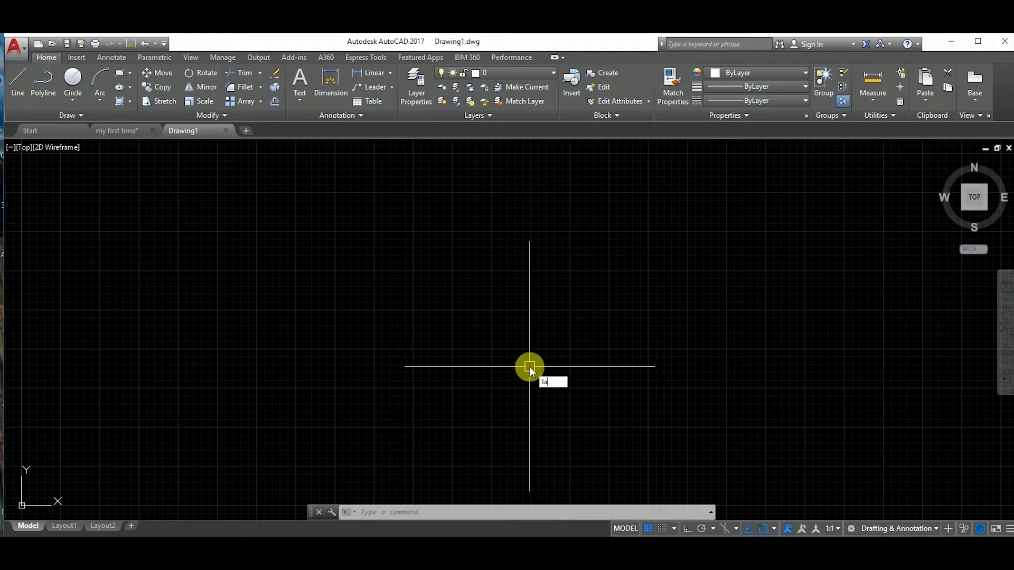
Create a Column layer with a 0.30 mm lineweight.
text(la)
key(Return)
click(376, 67)
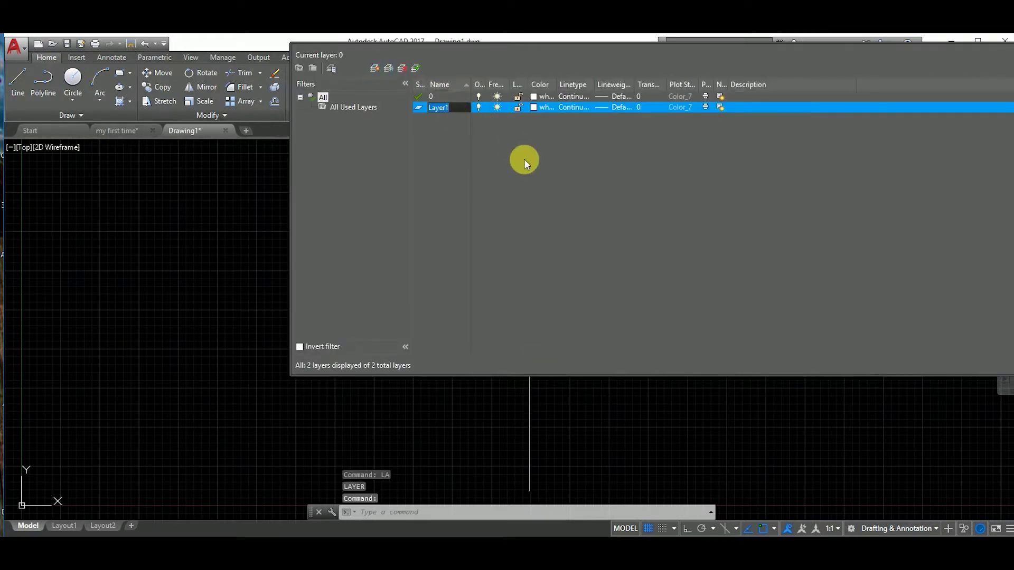
text(Cu)
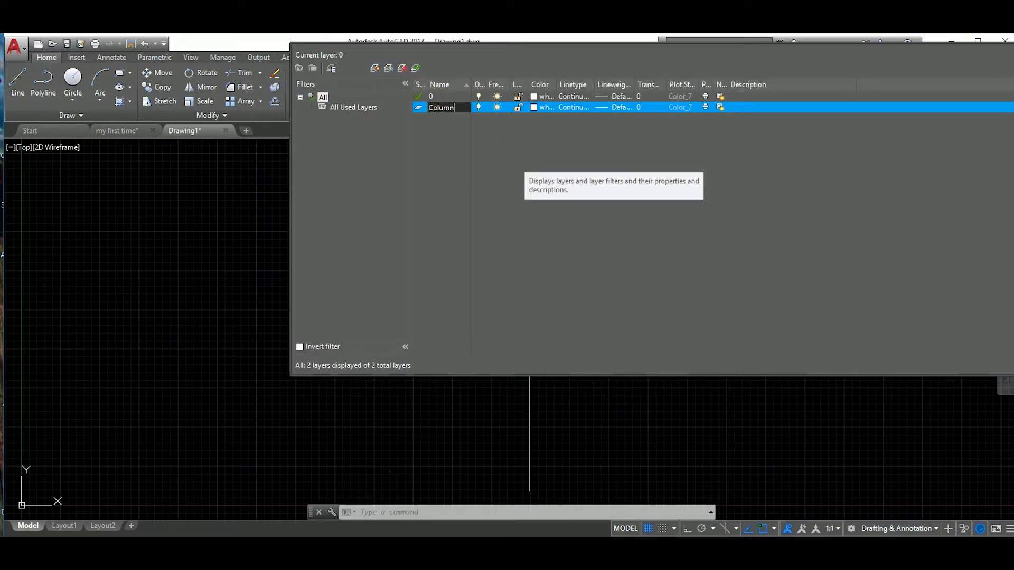
click(611, 107)
click(558, 256)
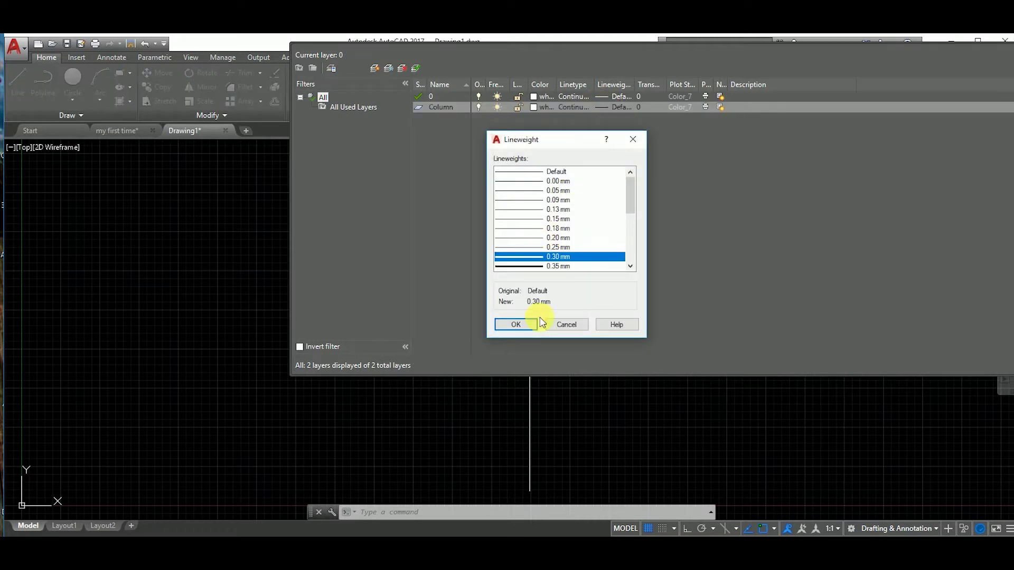
click(515, 324)
Add the Wall and Hatch layers, giving Hatch a 0.00 mm lineweight.
key(alt+n)
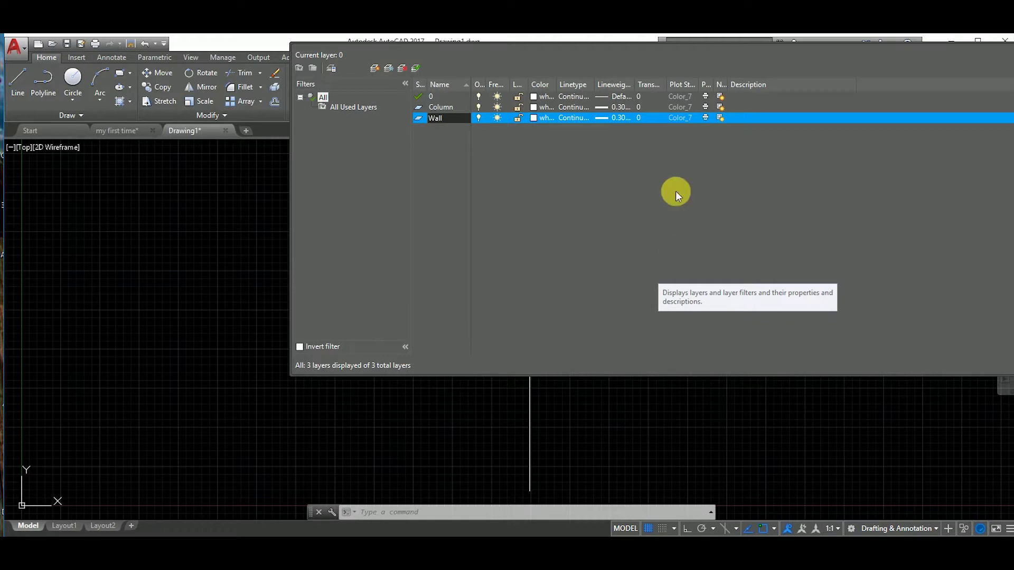
key(Return)
click(373, 72)
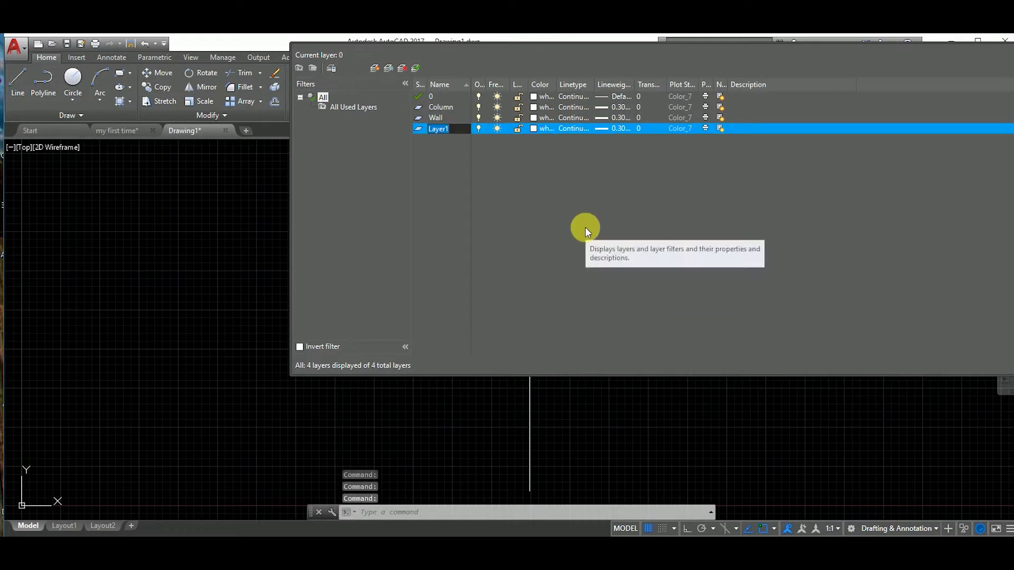
text(Hatch)
click(600, 131)
click(528, 179)
click(516, 323)
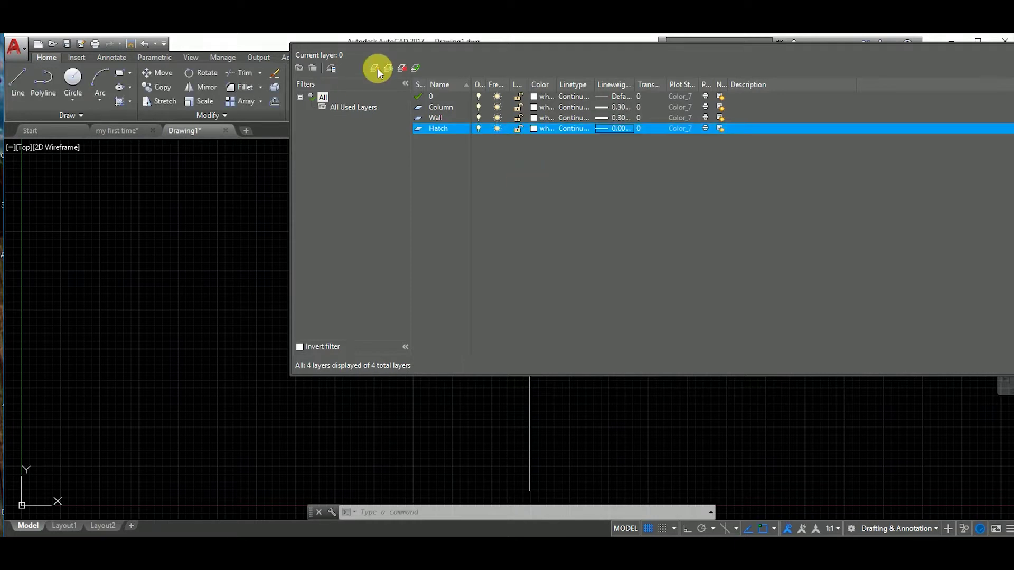
Add the Window, Door and Symbol layers.
click(378, 69)
text(Window)
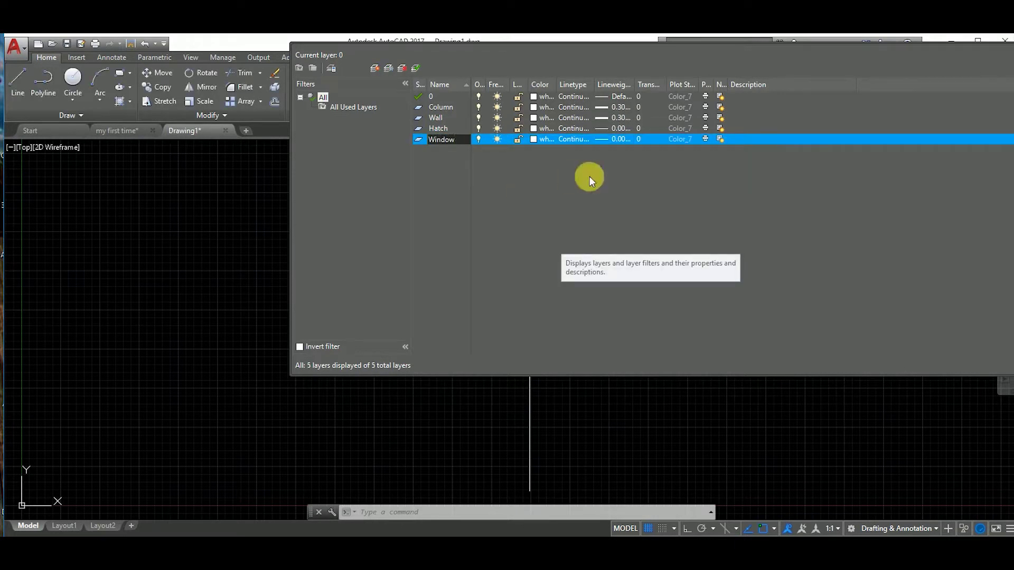
text(Door)
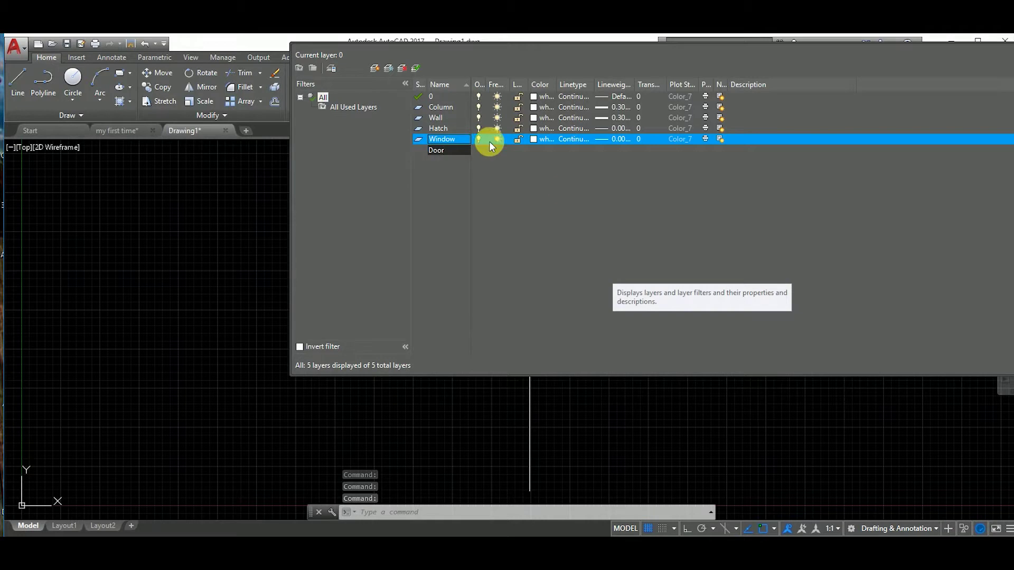
key(Return)
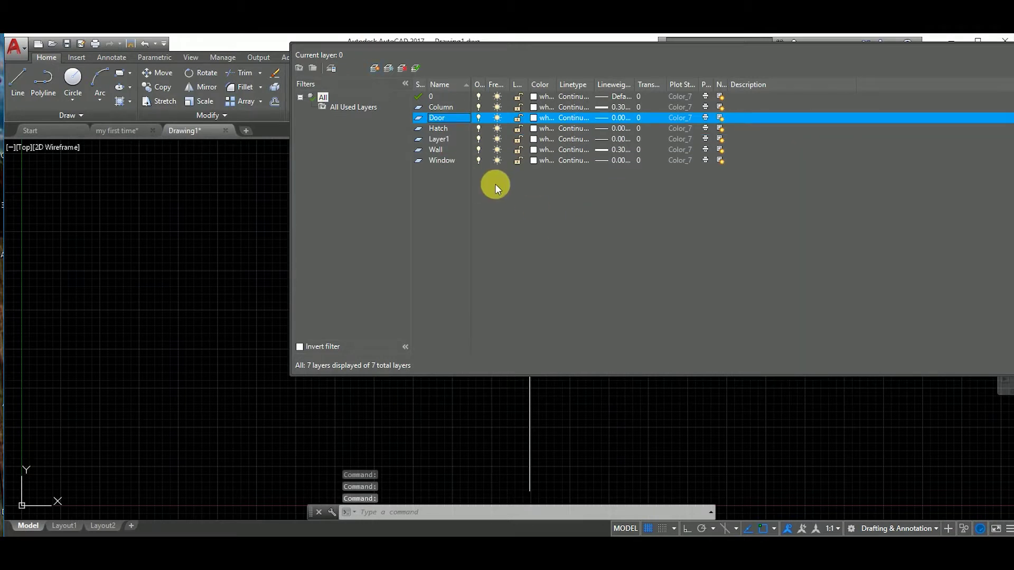
click(375, 68)
text(Symbol)
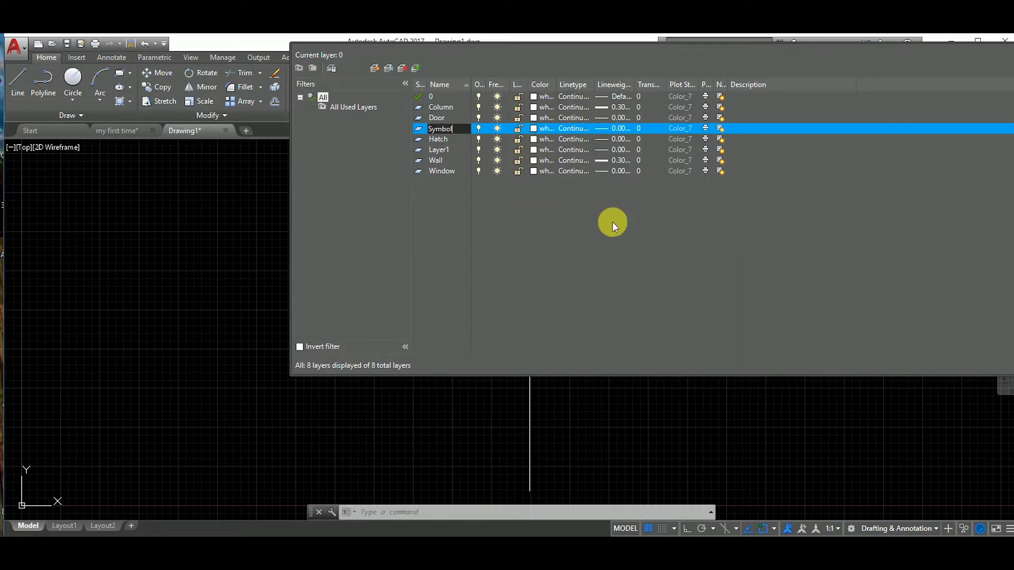
key(Return)
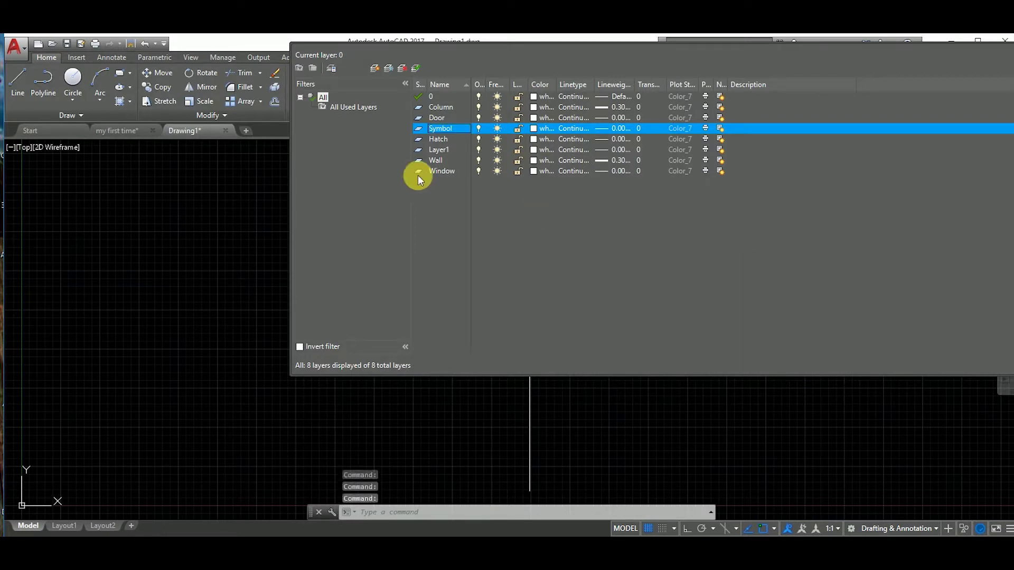
Make Column the current layer and draw a 200 by 200 square.
key(F7)
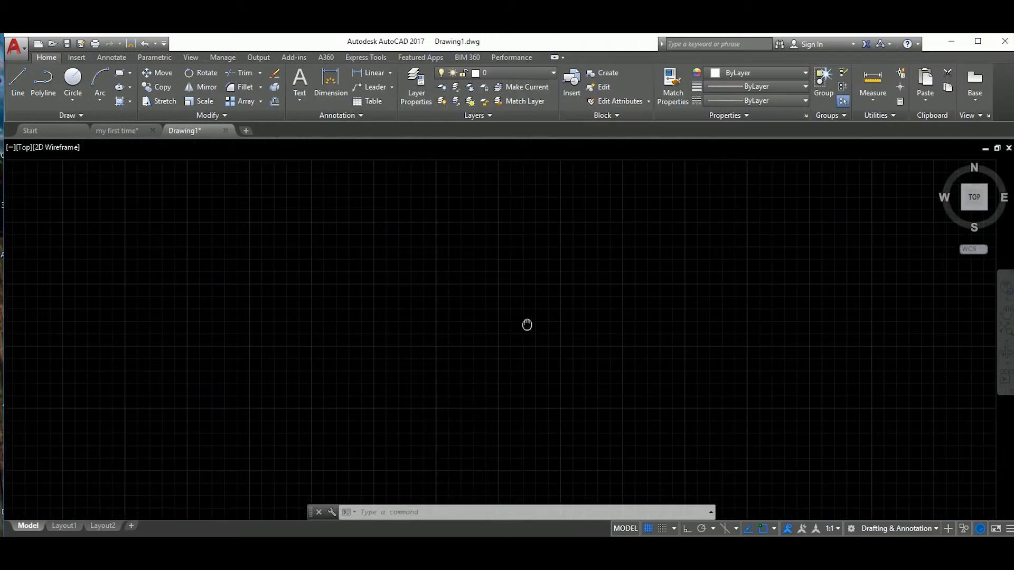
click(486, 75)
click(501, 99)
key(Return)
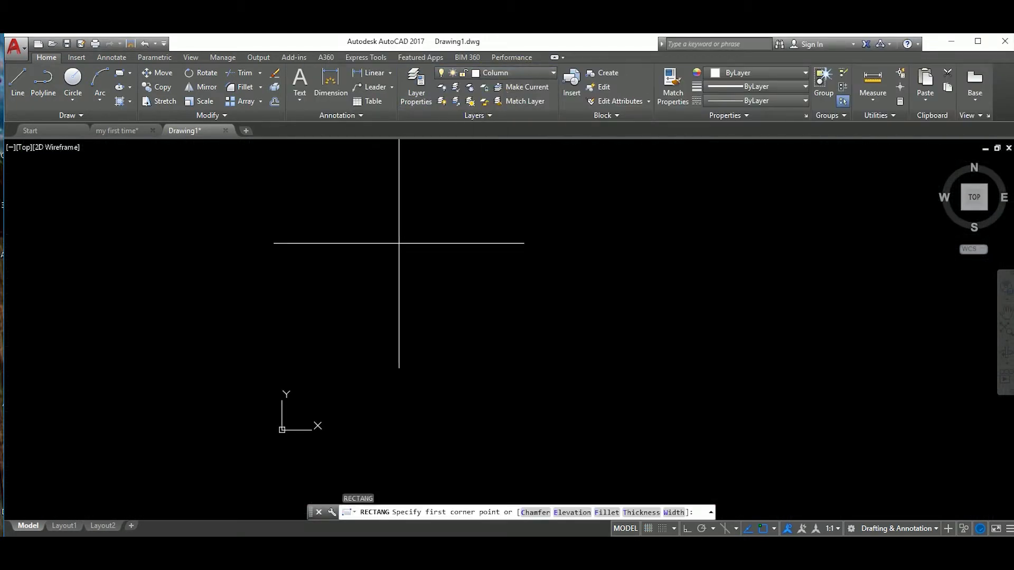
click(399, 244)
key(Escape)
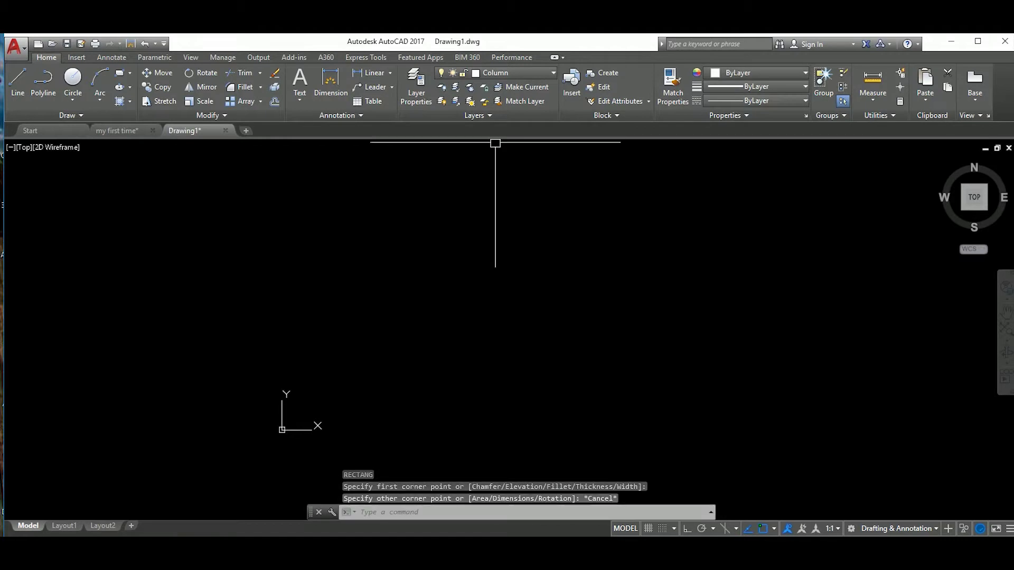
click(760, 73)
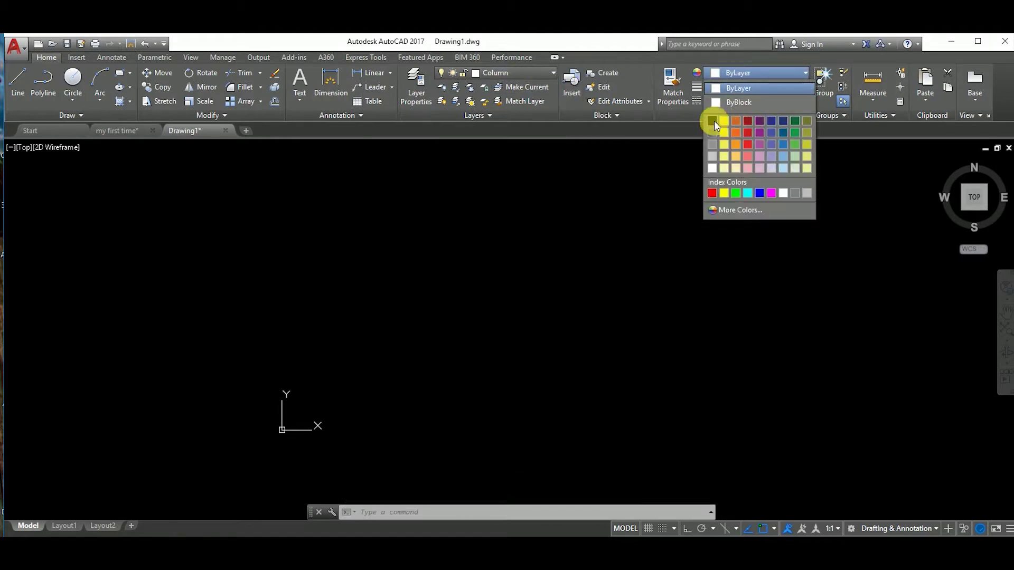
text(rec)
key(Return)
click(402, 234)
text(200)
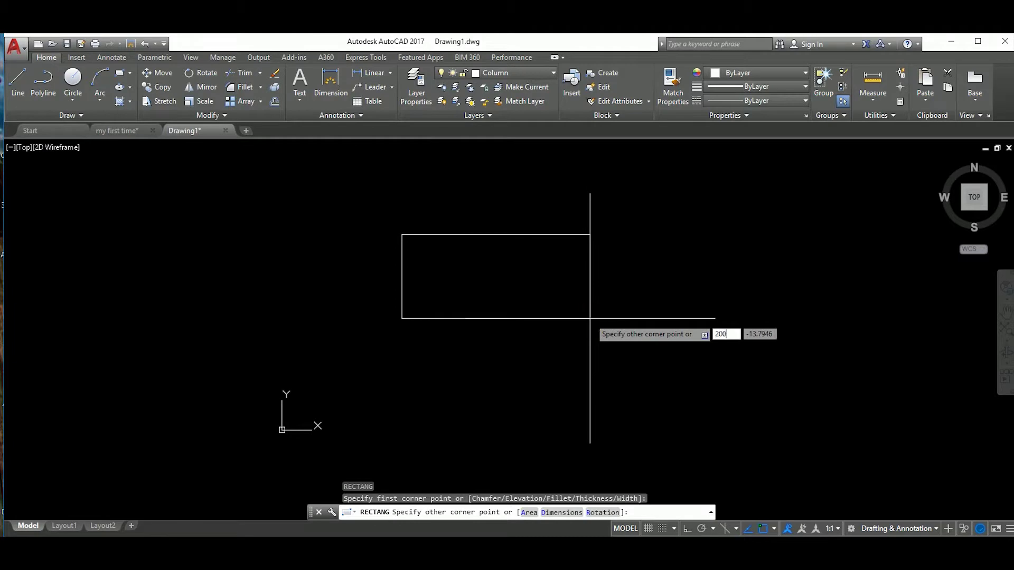
key(Return)
Set drawing units to 0 length precision with a Millimeters insertion scale.
scroll(590, 318, down, 3)
scroll(513, 299, down, 2)
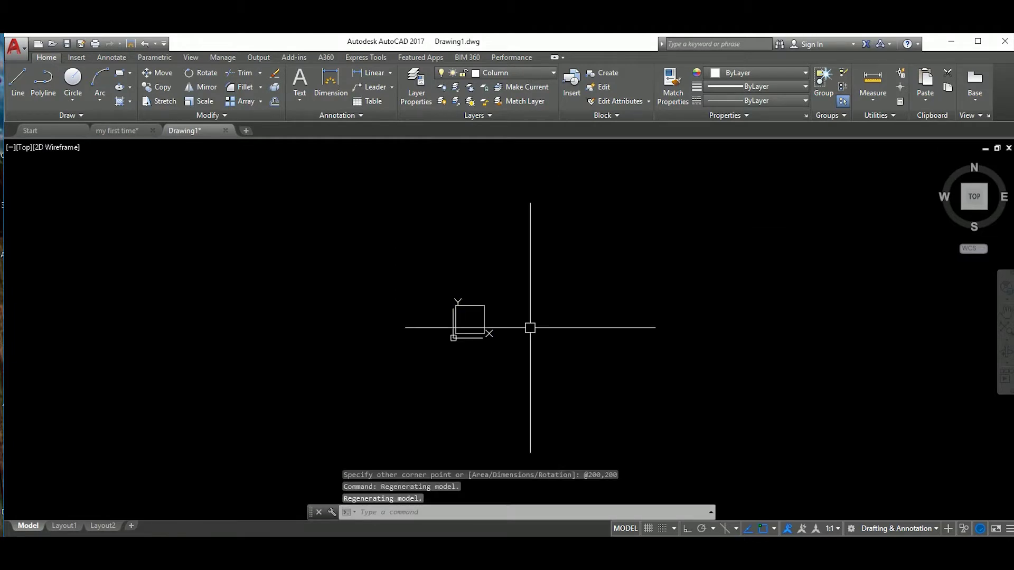
text(UNI)
click(570, 376)
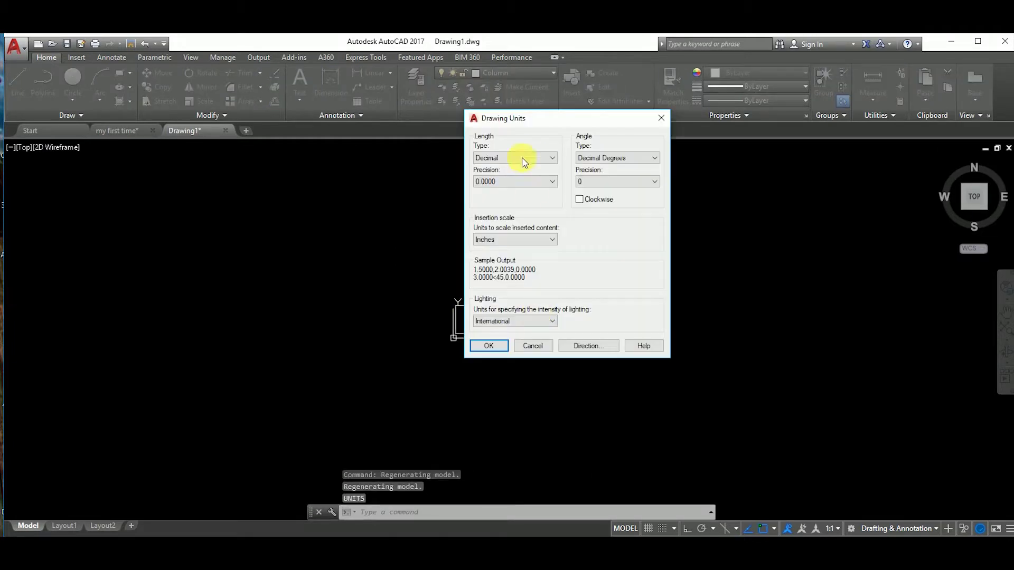
click(496, 176)
click(523, 182)
click(491, 191)
click(533, 239)
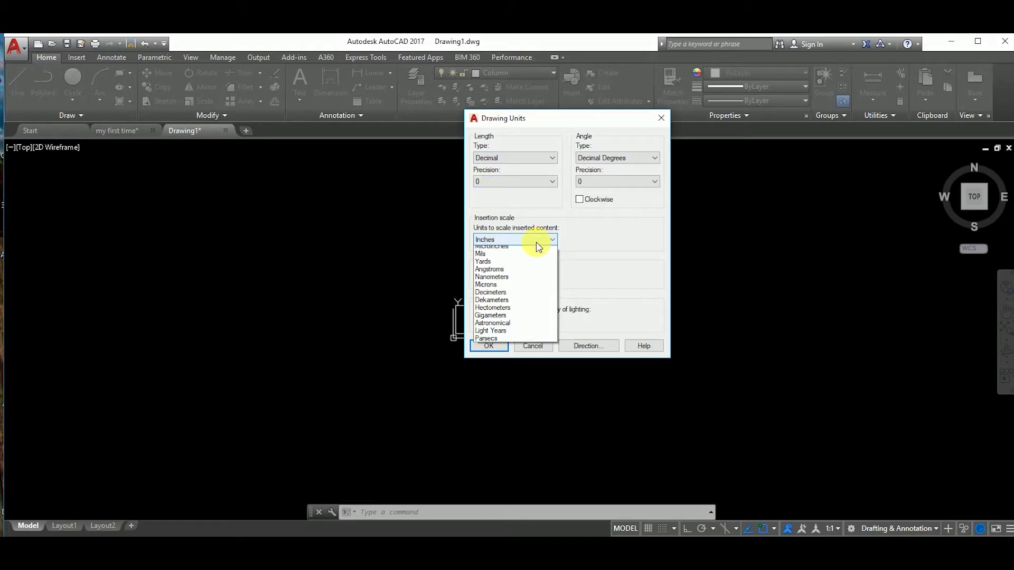
click(489, 289)
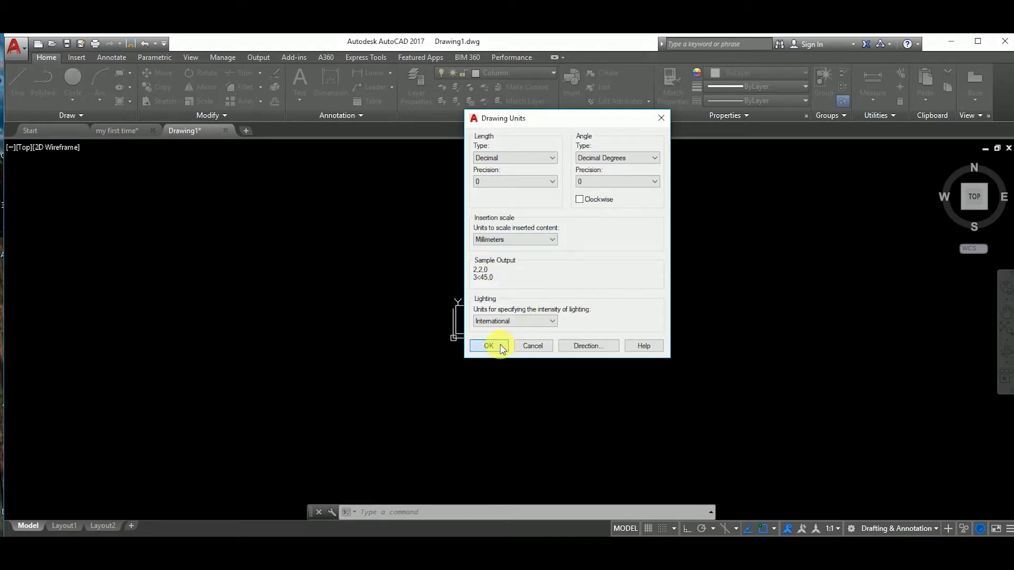
click(489, 346)
text(rec)
key(Return)
Draw a 200 by 200 column square and offset it 100 outward.
click(491, 253)
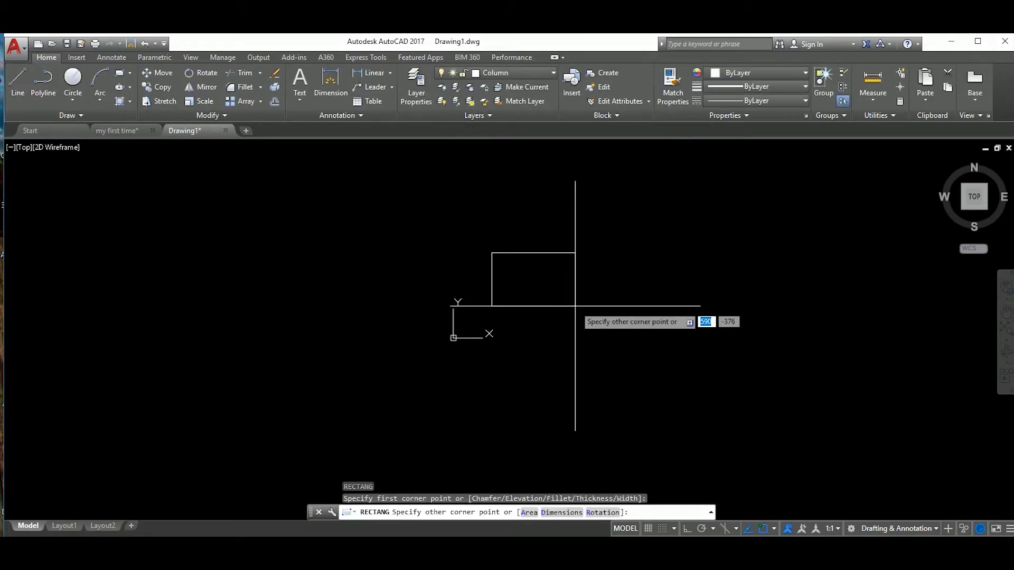
key(Return)
drag(574, 303, 559, 247)
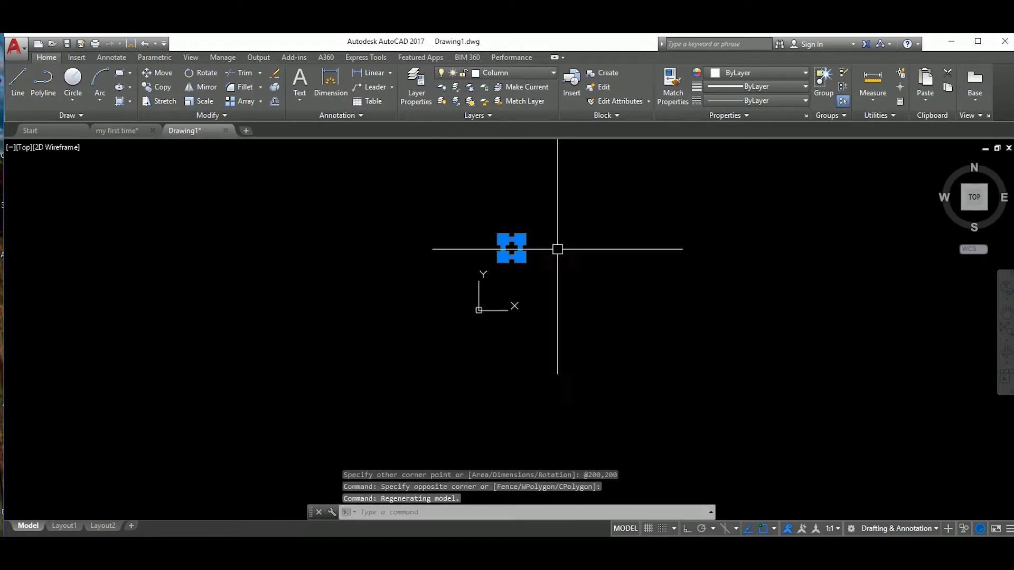
scroll(555, 320, up, 5)
text(Of)
key(Return)
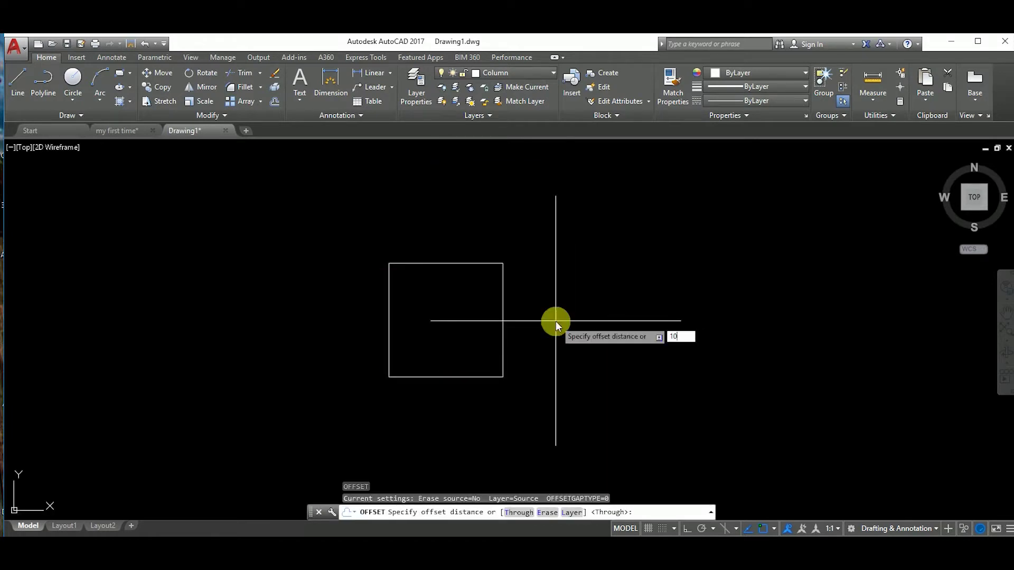
text(0)
key(Return)
click(503, 319)
click(663, 299)
key(Return)
Draw centre ticks from the side midpoints out to the offset square.
key(l)
key(Return)
click(503, 319)
click(559, 320)
key(Return)
key(Return)
click(389, 320)
click(331, 320)
key(Return)
key(Return)
click(447, 377)
click(446, 434)
Erase the temporary outer offset square.
key(Return)
scroll(478, 389, down, 3)
click(521, 401)
key(e)
key(Return)
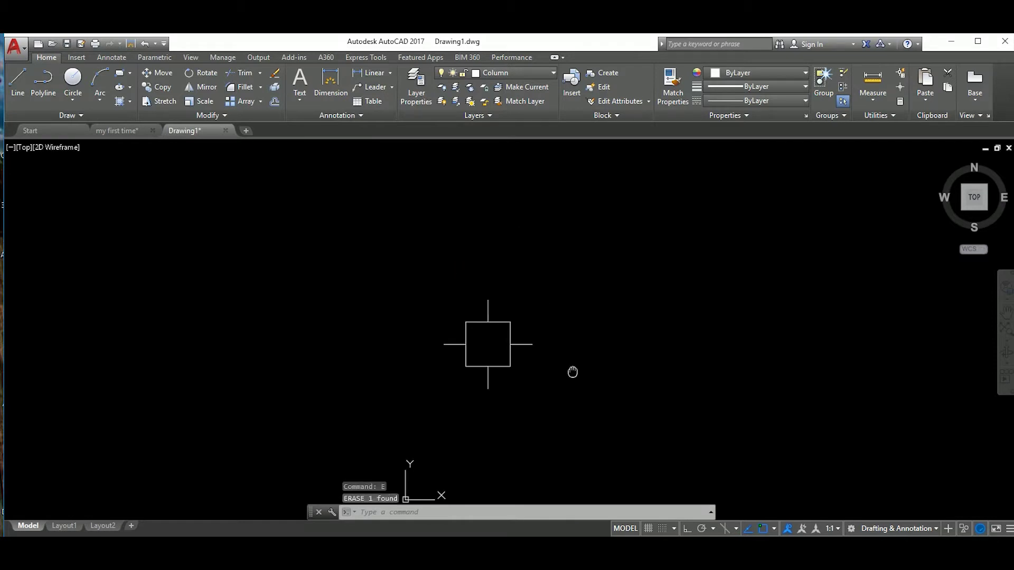
key(h)
key(Return)
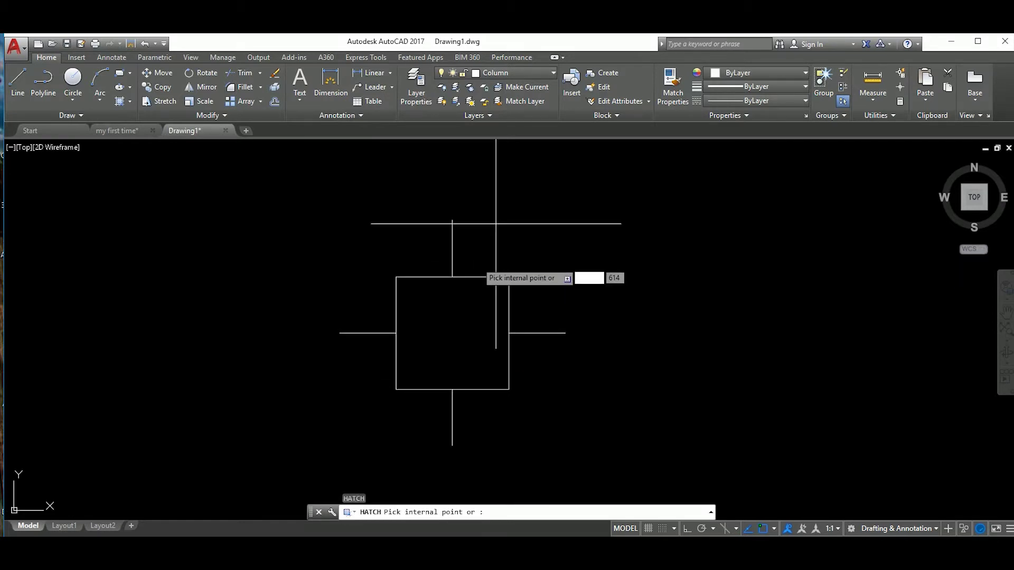
Fill the column square with the AR-CONC concrete hatch.
key(Escape)
key(Escape)
scroll(483, 260, down, 2)
click(501, 289)
key(Escape)
key(h)
key(Return)
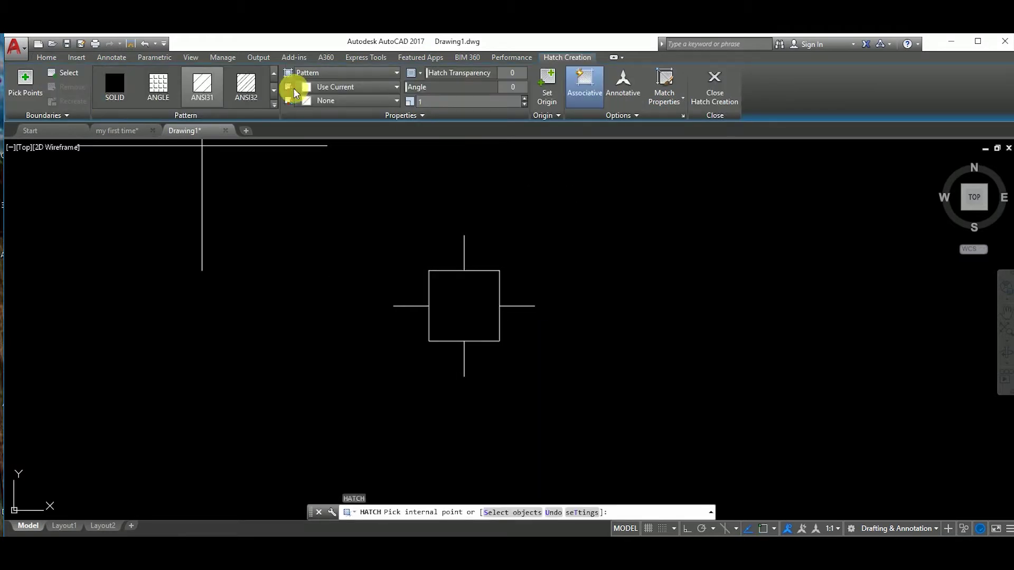
click(274, 104)
scroll(258, 192, down, 2)
click(254, 170)
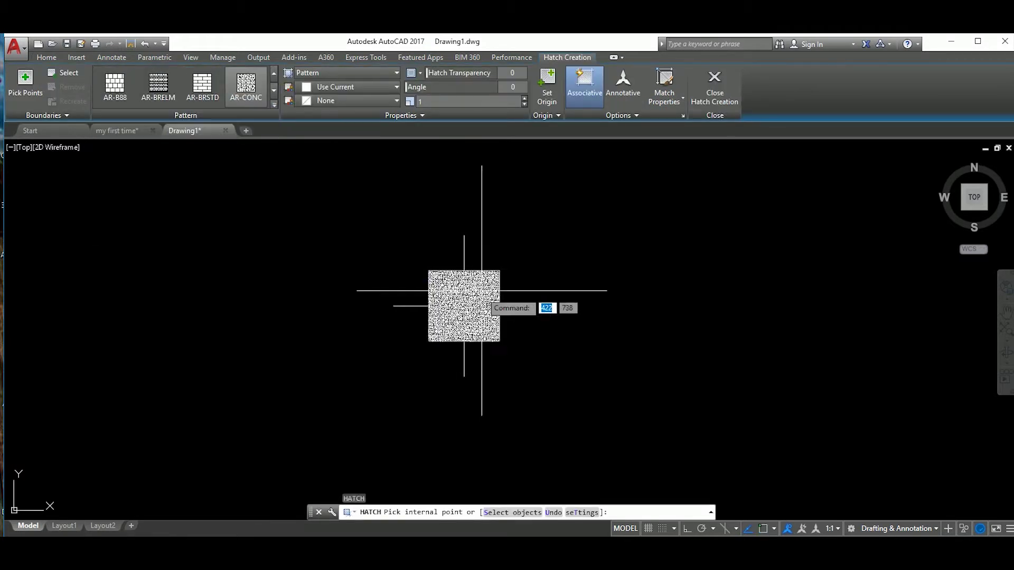
click(481, 290)
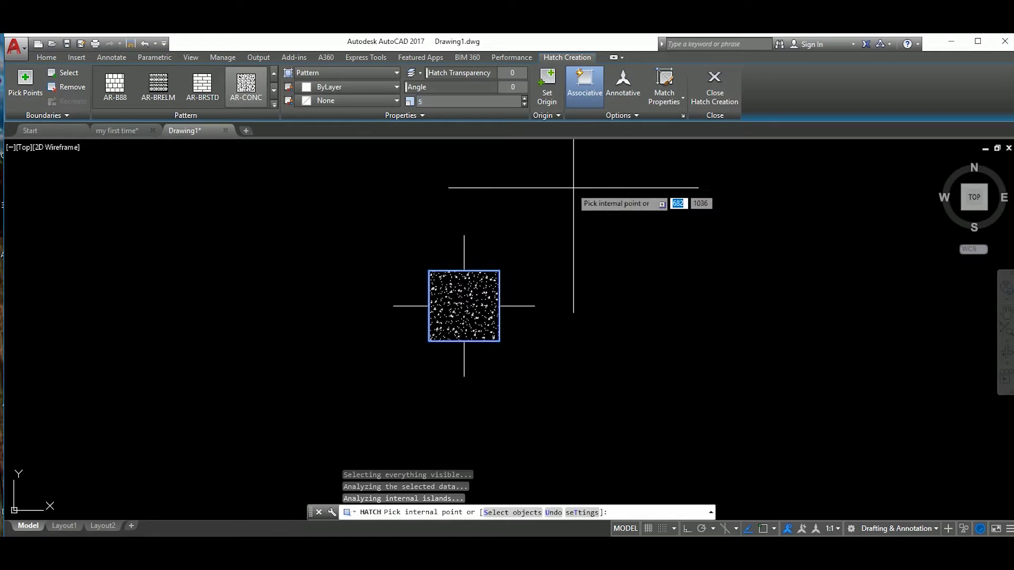
text(10)
scroll(503, 321, down, 3)
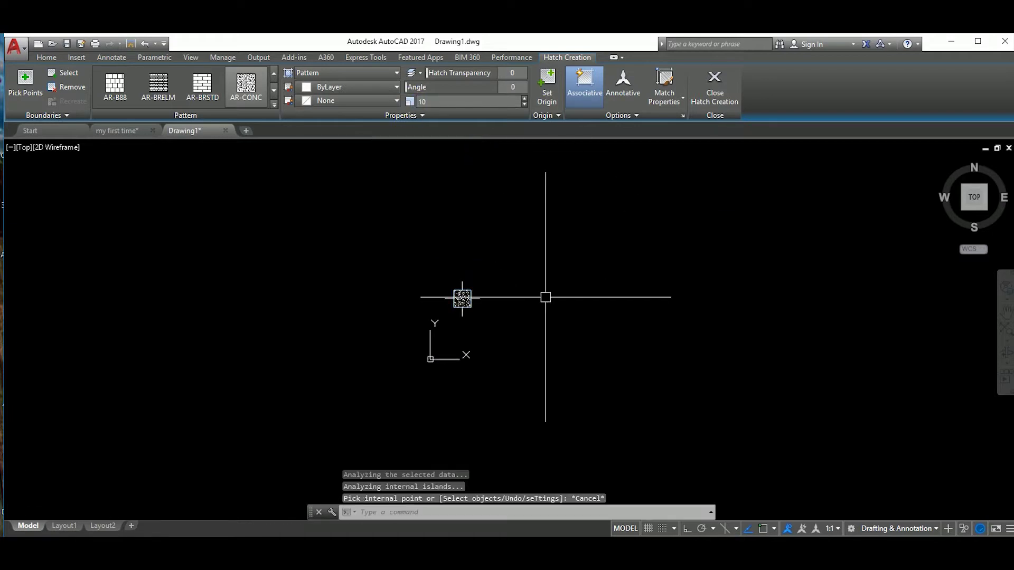
key(Return)
click(373, 236)
Select the hatched column and start a block, cancelling the Block Definition dialog.
click(538, 344)
text(b)
key(Return)
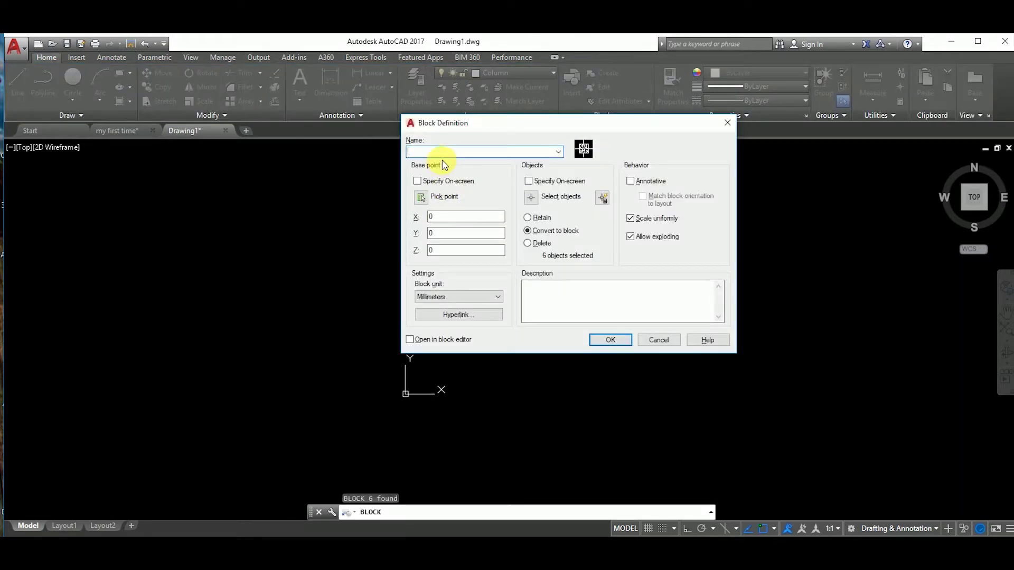
click(610, 340)
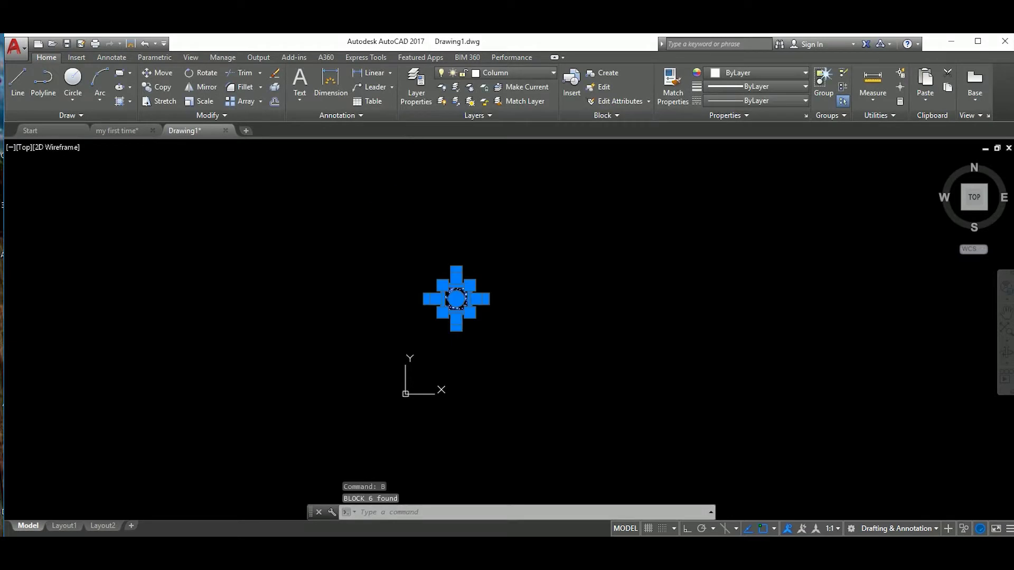
key(Escape)
click(391, 331)
With Ortho on, copy the hatched column 8500 straight up.
click(500, 355)
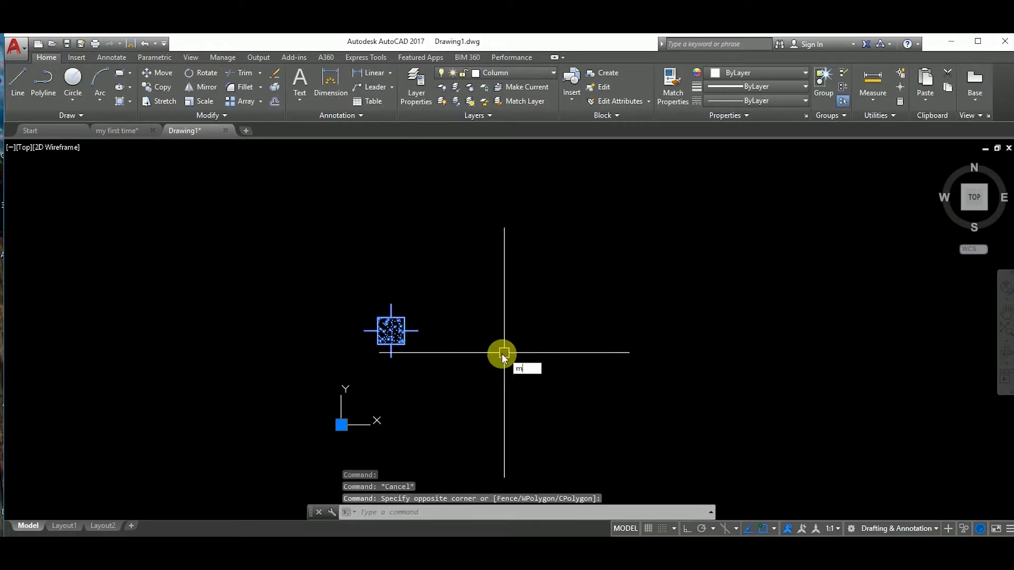
text(co)
key(Return)
click(386, 326)
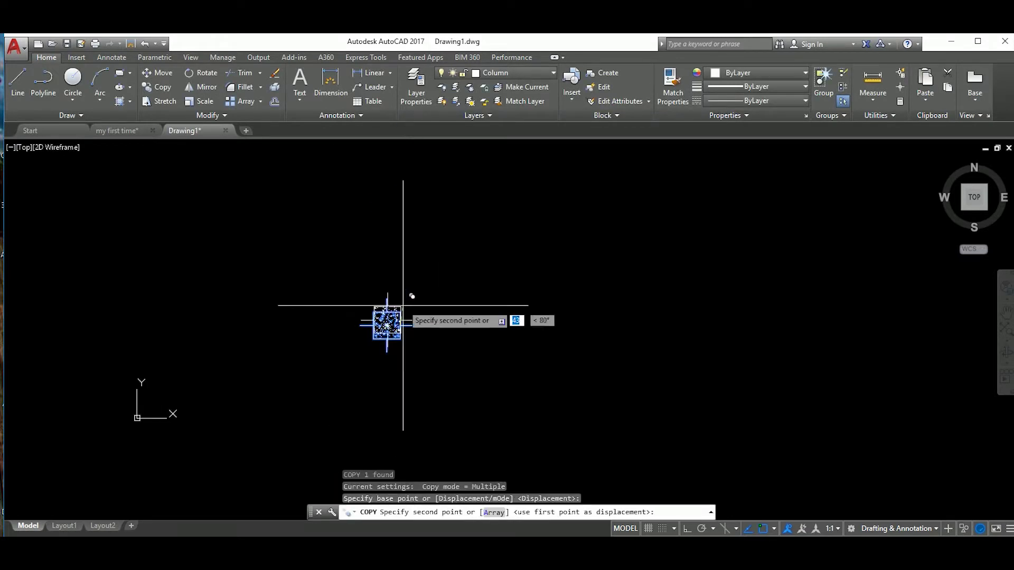
click(687, 528)
middle_drag(471, 259, 454, 344)
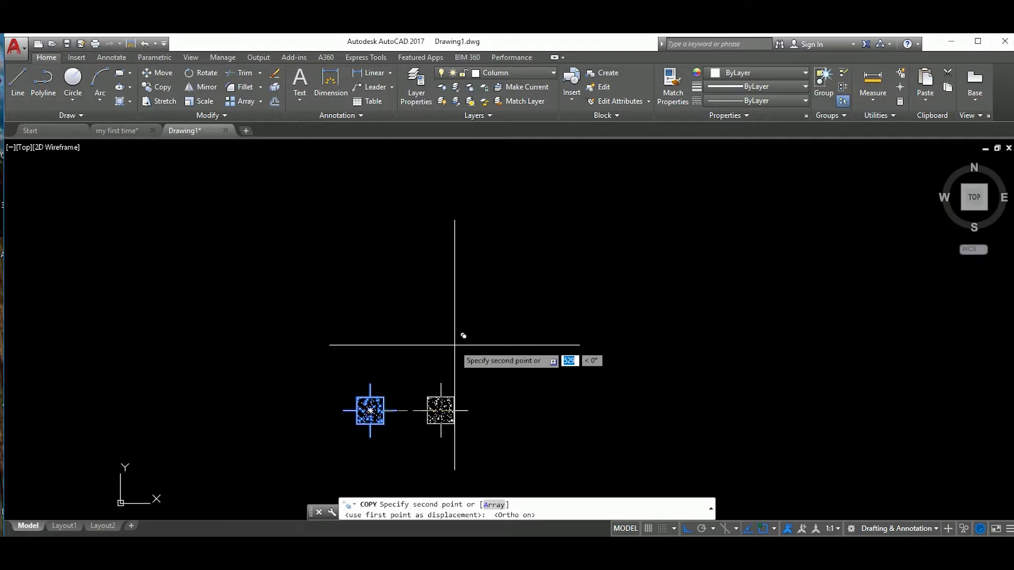
middle_drag(436, 329, 488, 350)
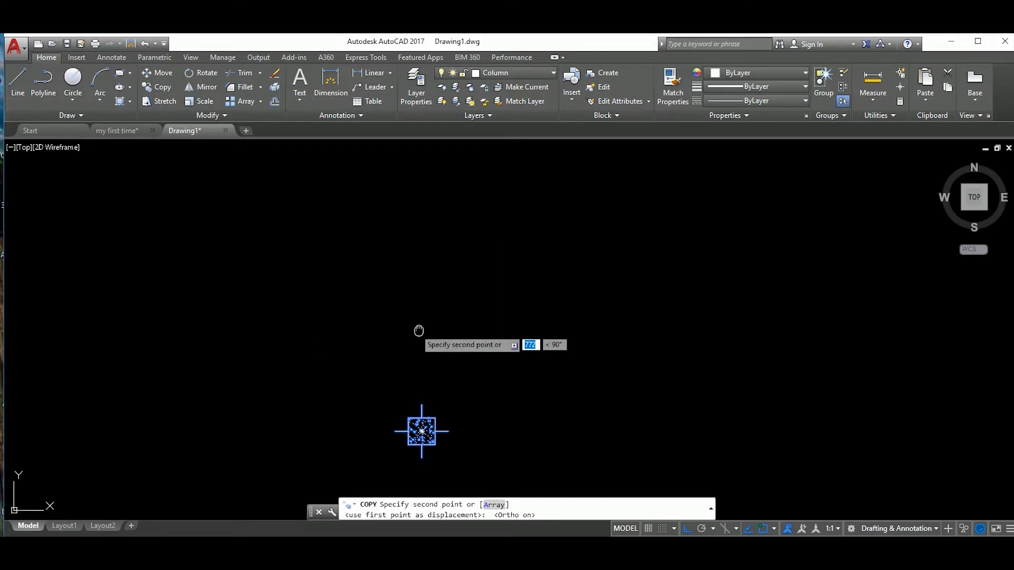
middle_drag(421, 288, 451, 307)
text(8500)
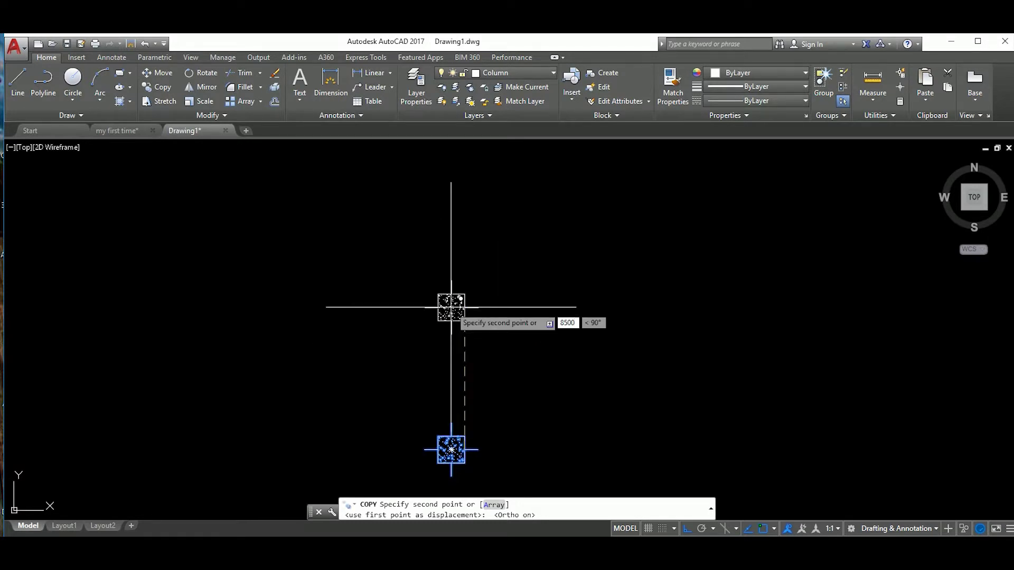
key(Return)
key(Escape)
Copy a column another 3500 upward.
scroll(480, 290, down, 3)
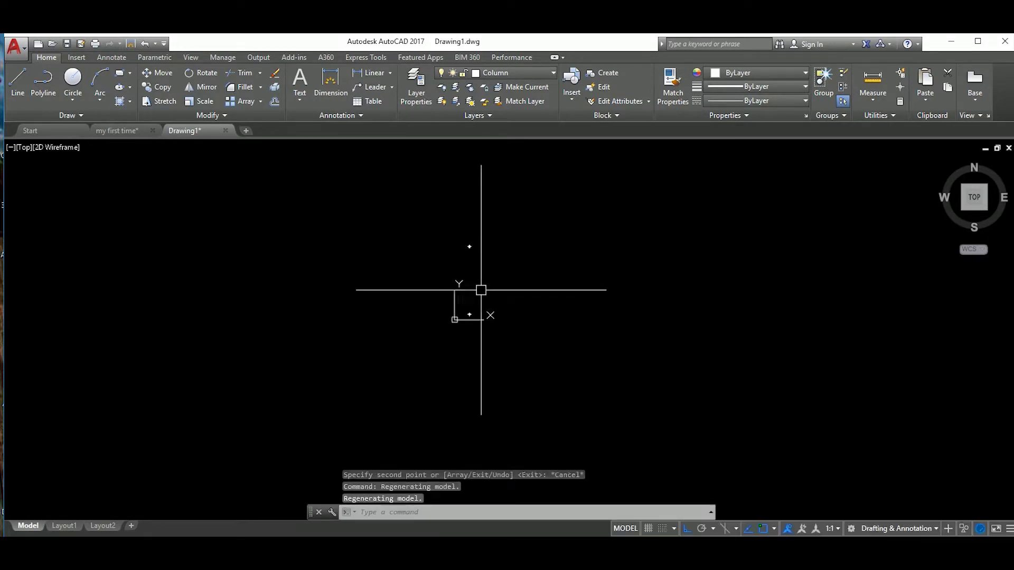
click(444, 380)
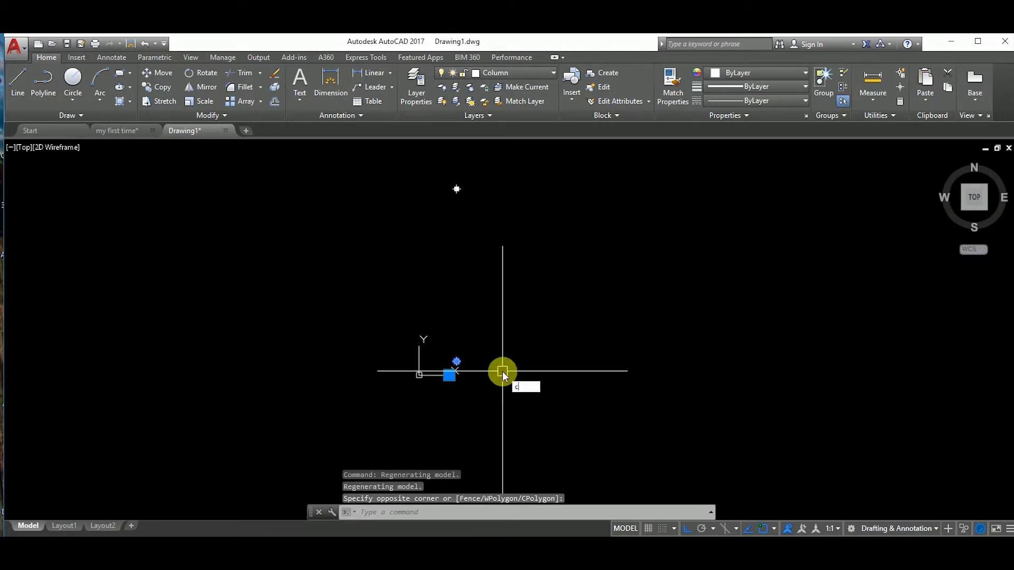
text(o)
key(Return)
click(449, 376)
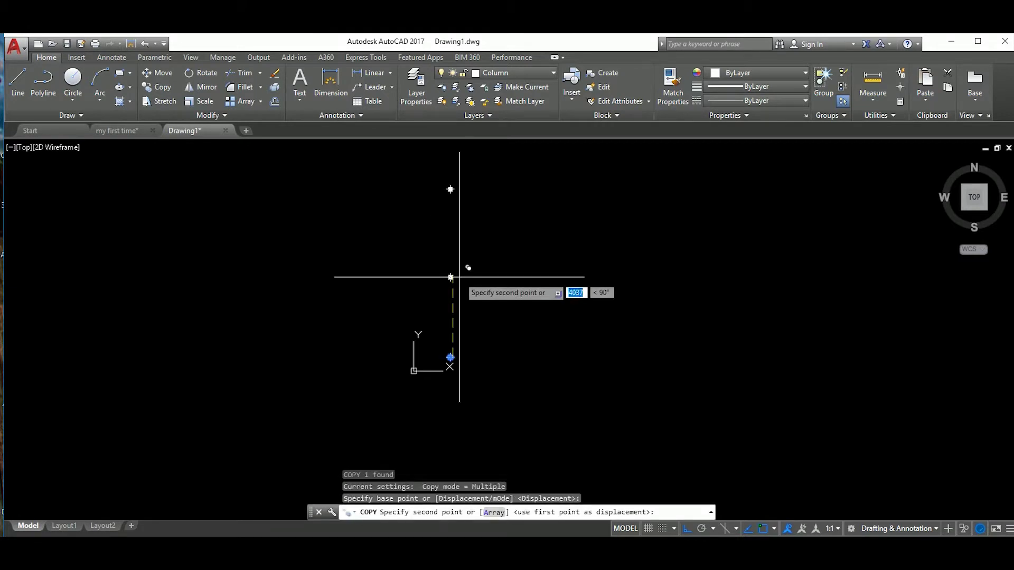
text(3500)
key(Return)
key(Escape)
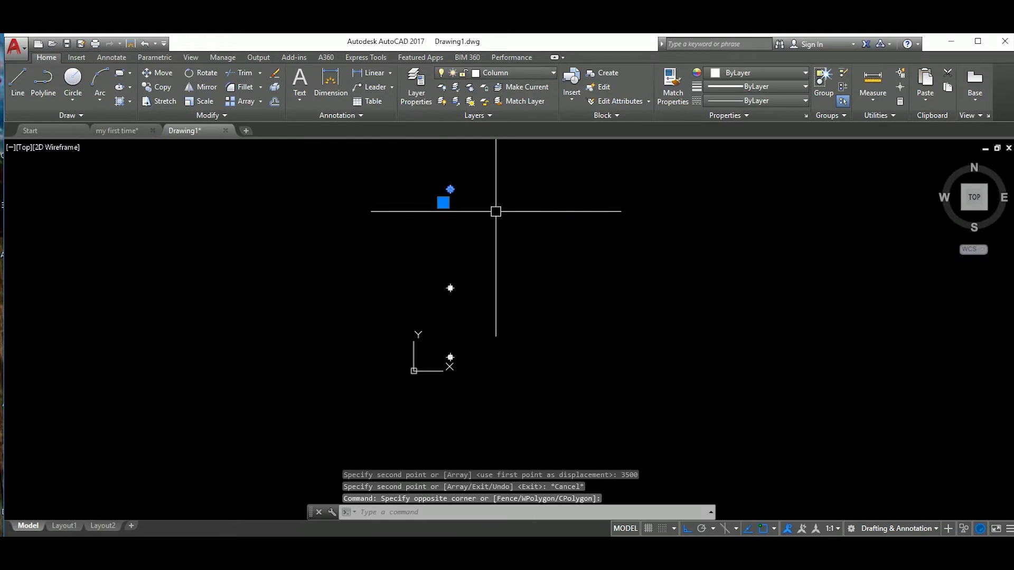
key(Return)
Copy the upper column 3500 below it.
scroll(451, 188, up, 2)
click(459, 182)
middle_drag(477, 237, 468, 304)
scroll(469, 304, down, 1)
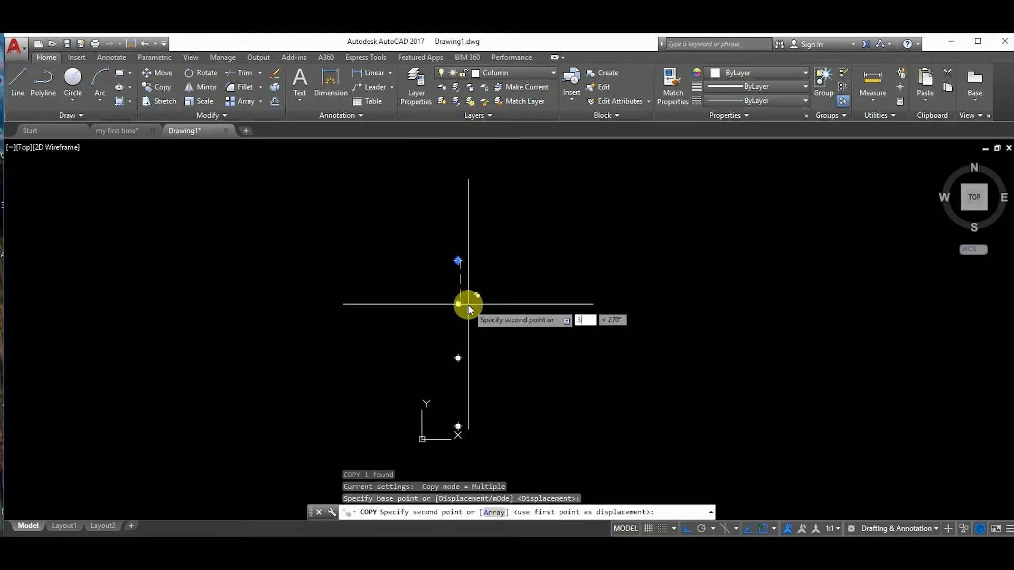
text(500)
key(Return)
key(Escape)
scroll(516, 365, up, 1)
key(Escape)
scroll(455, 320, down, 2)
Copy the first line of four columns 6500 to the right.
text(l)
key(Return)
click(384, 406)
key(Escape)
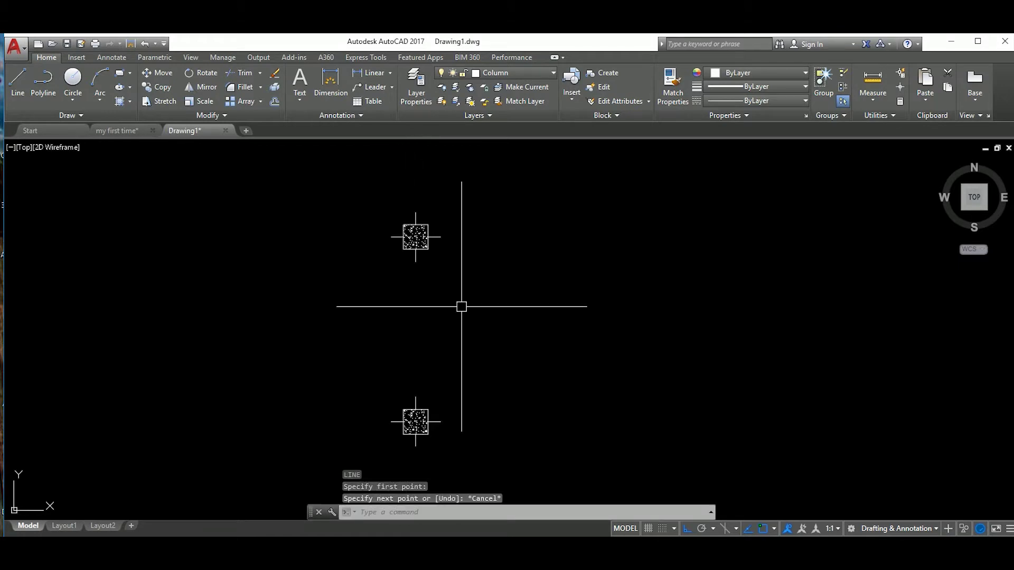
drag(438, 212, 534, 352)
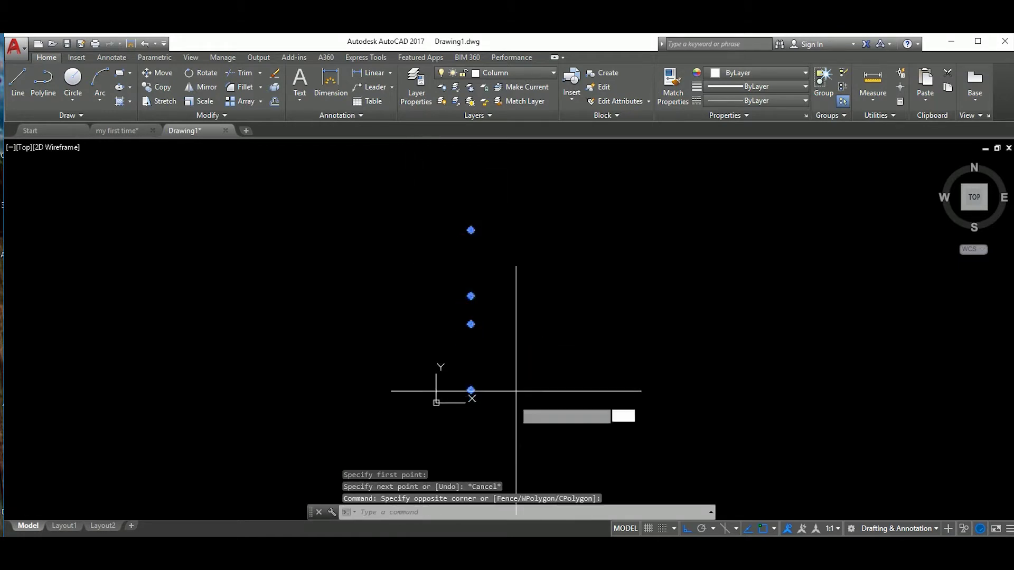
text(co)
key(Return)
scroll(515, 391, up, 4)
click(321, 425)
scroll(383, 402, down, 3)
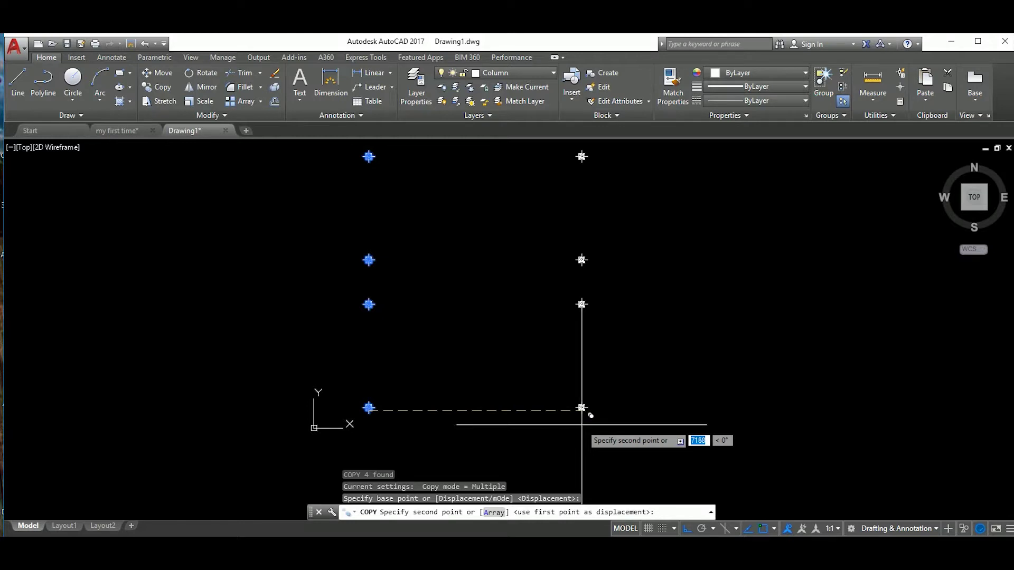
text(00)
key(Return)
Place another copy of the four-column line 3000 to the right.
scroll(527, 401, down, 2)
scroll(490, 385, up, 2)
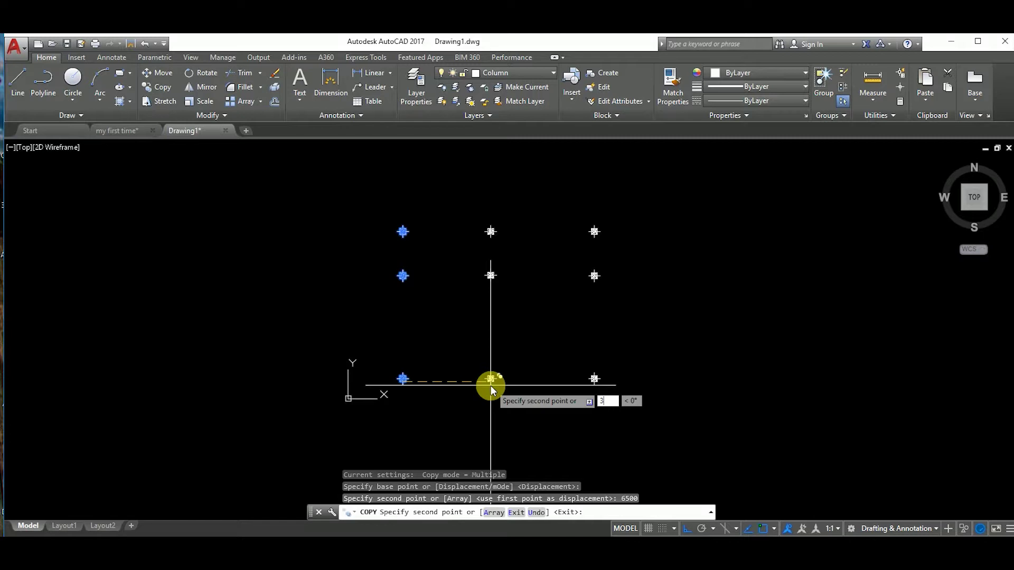
text(000)
key(Return)
key(Escape)
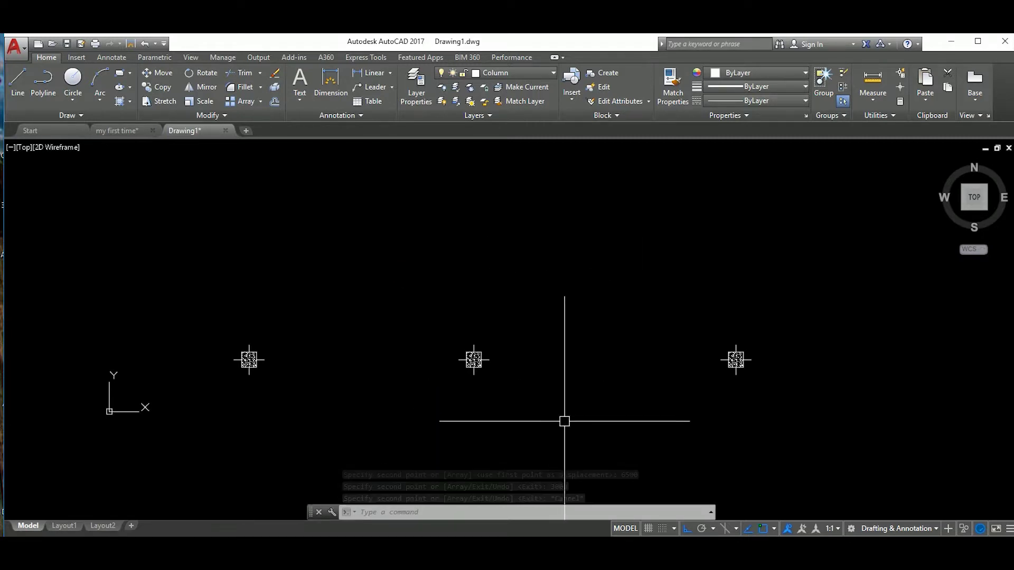
scroll(497, 295, down, 4)
Move the middle line of columns 200 to the right.
drag(454, 211, 543, 410)
text(m)
click(549, 405)
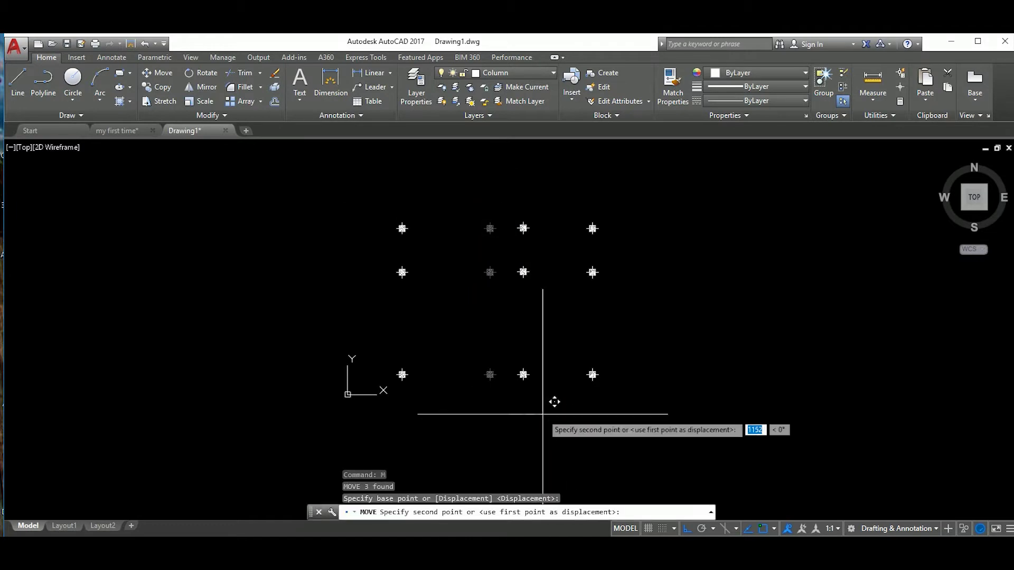
text(200)
key(Return)
scroll(554, 404, up, 3)
scroll(570, 338, down, 2)
scroll(602, 285, down, 3)
scroll(560, 343, down, 1)
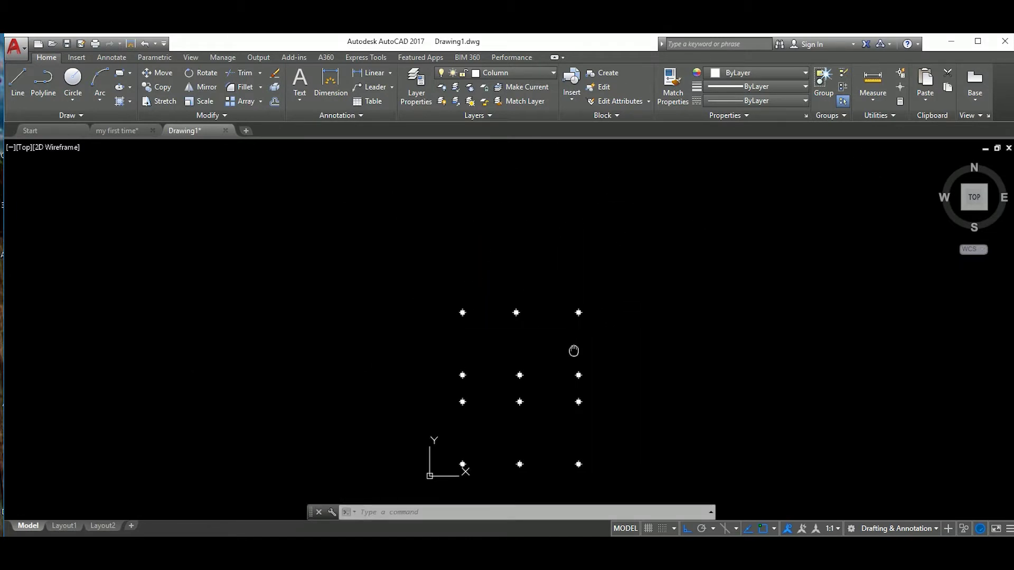
middle_drag(573, 350, 553, 360)
Move the top-right column 1100 down.
click(573, 332)
text(m)
key(Return)
click(616, 339)
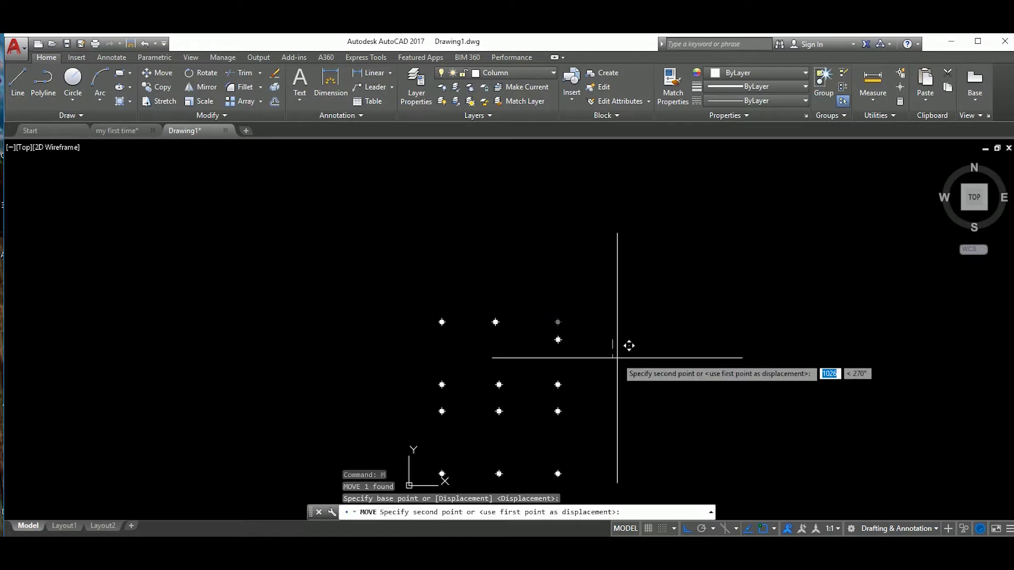
text(100)
key(Return)
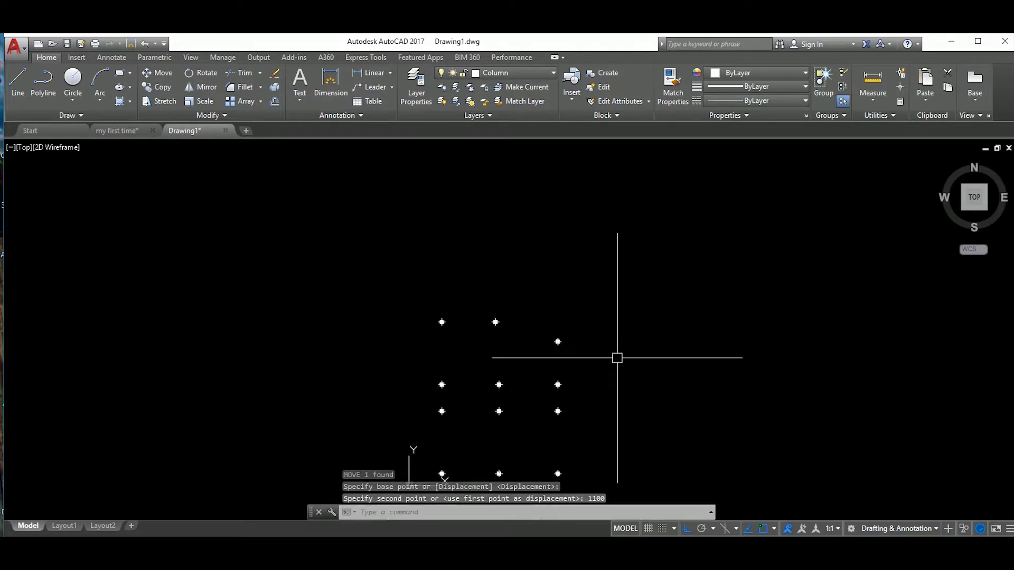
scroll(511, 345, up, 2)
Make Wall the current layer and draw the first wall rectangle between two columns.
click(533, 72)
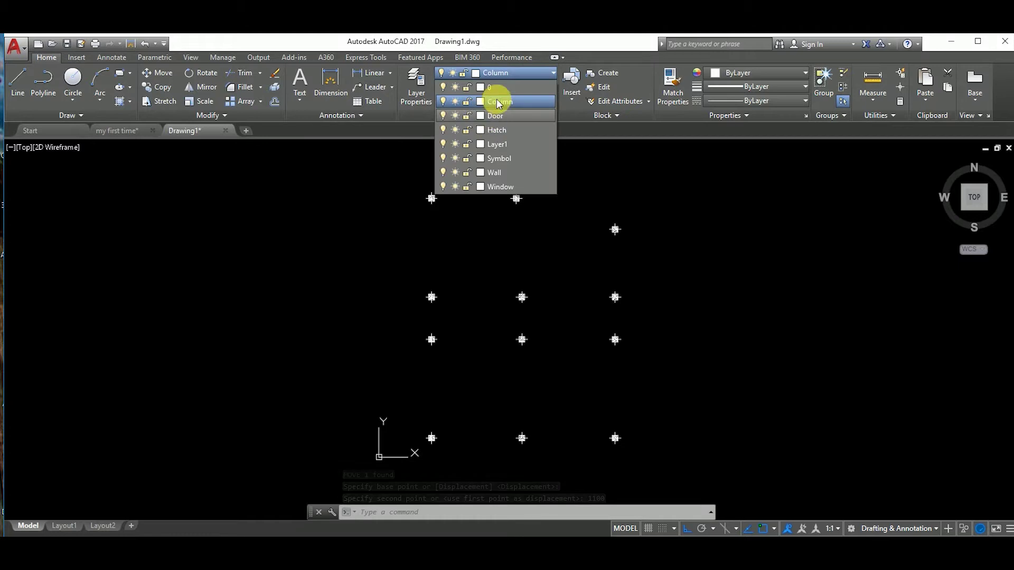
click(499, 172)
text(c)
key(Return)
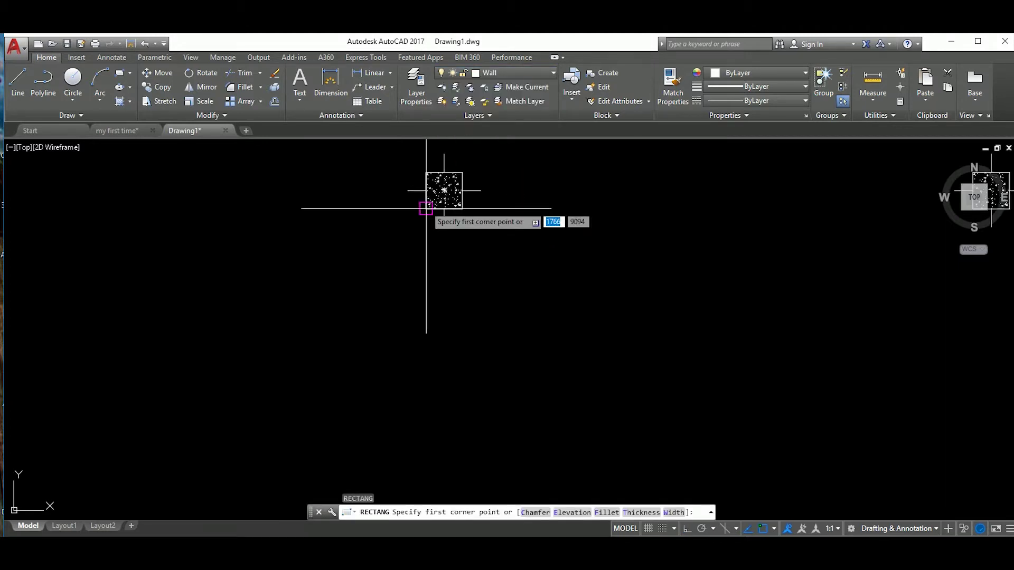
click(430, 203)
click(506, 279)
key(Return)
Draw a second wall rectangle linking the next pair of columns.
scroll(493, 254, up, 5)
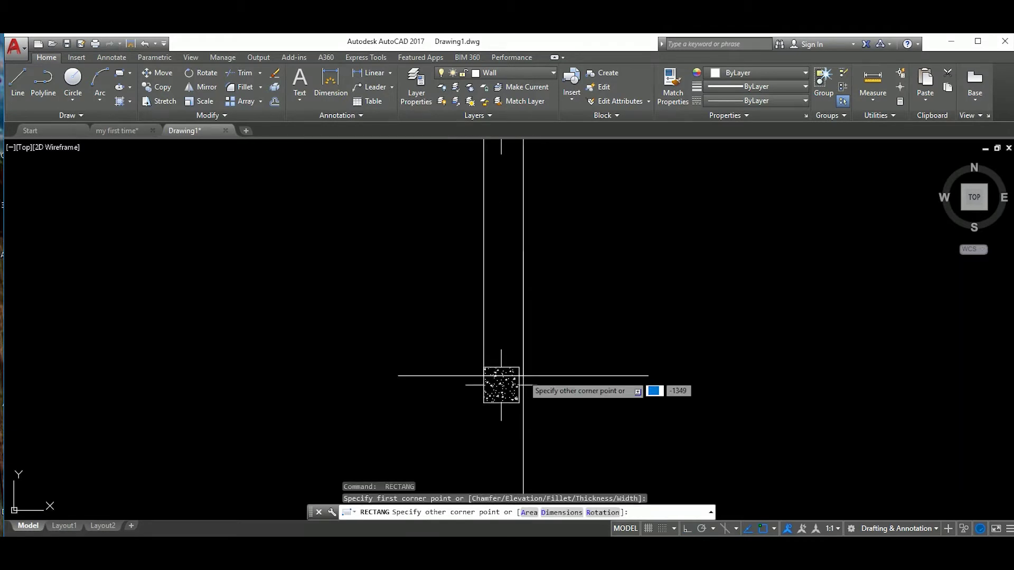
scroll(485, 309, down, 5)
scroll(514, 385, up, 3)
scroll(502, 358, up, 2)
click(482, 385)
scroll(647, 410, down, 3)
scroll(534, 407, up, 3)
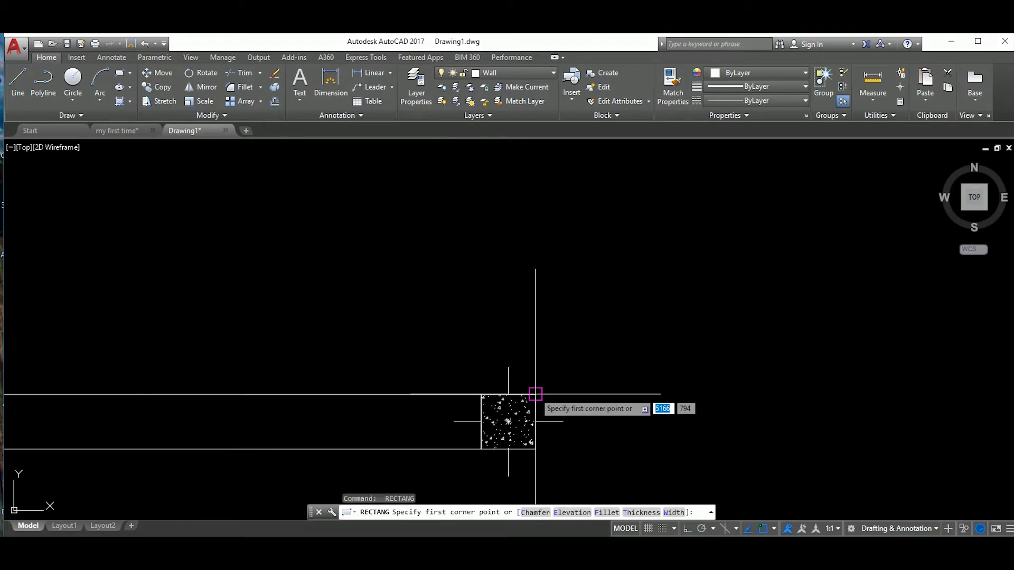
scroll(749, 413, down, 3)
scroll(612, 379, up, 3)
scroll(607, 401, down, 3)
scroll(582, 422, up, 3)
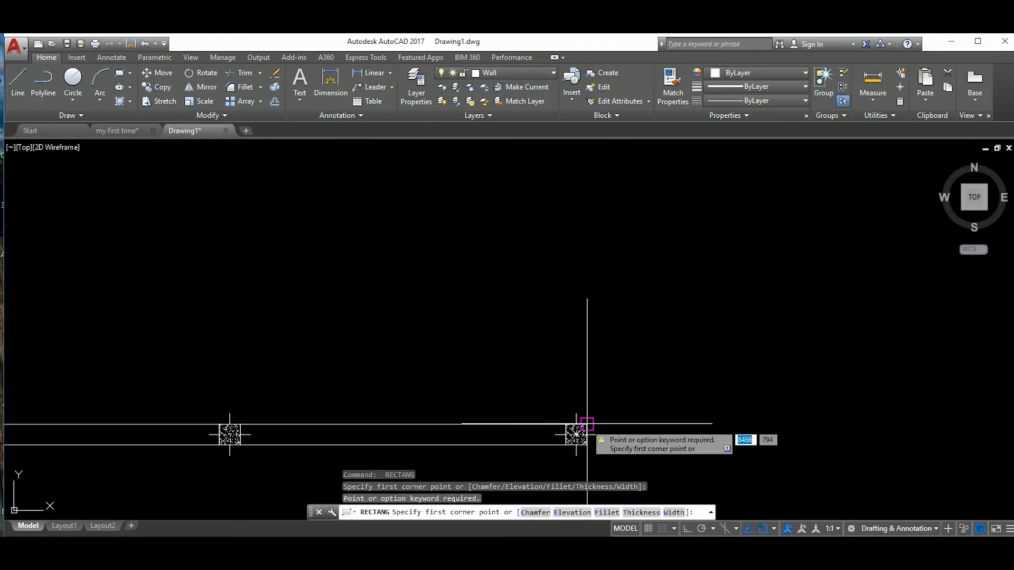
middle_drag(582, 431, 582, 333)
key(Return)
scroll(429, 317, down, 3)
scroll(419, 322, up, 2)
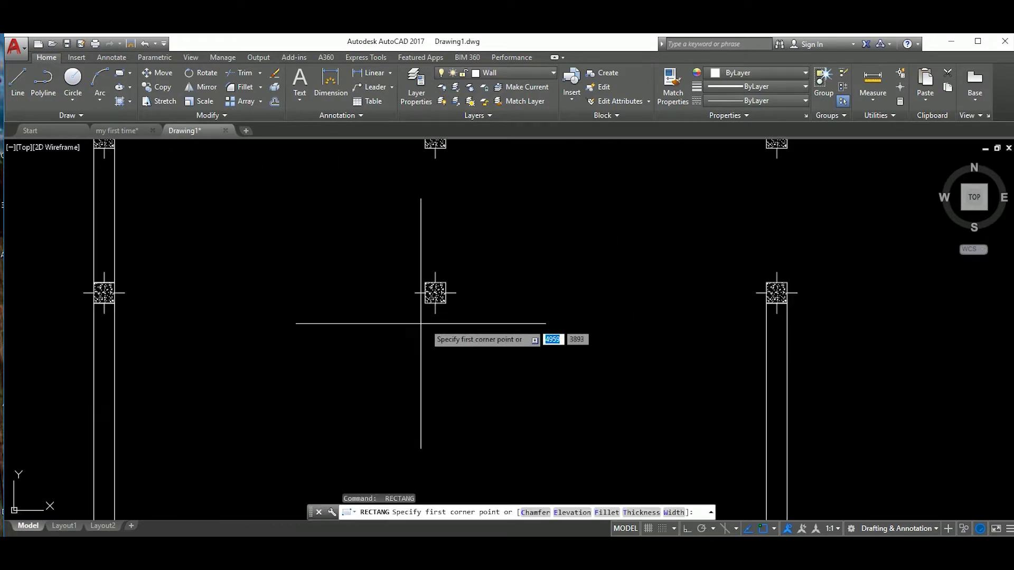
click(422, 296)
scroll(503, 301, up, 2)
scroll(494, 358, up, 2)
click(494, 357)
scroll(549, 335, down, 3)
Draw another wall rectangle between the next columns.
key(Return)
scroll(538, 326, up, 3)
mouse_move(539, 326)
middle_down()
mouse_move(502, 300)
mouse_move(619, 319)
mouse_move(528, 356)
middle_up()
scroll(528, 179, up, 3)
click(524, 180)
scroll(554, 312, down, 2)
click(525, 317)
Erase an object and draw a wall rectangle joining the two column tops.
text(e)
key(Return)
text(rec)
key(Return)
scroll(403, 244, up, 2)
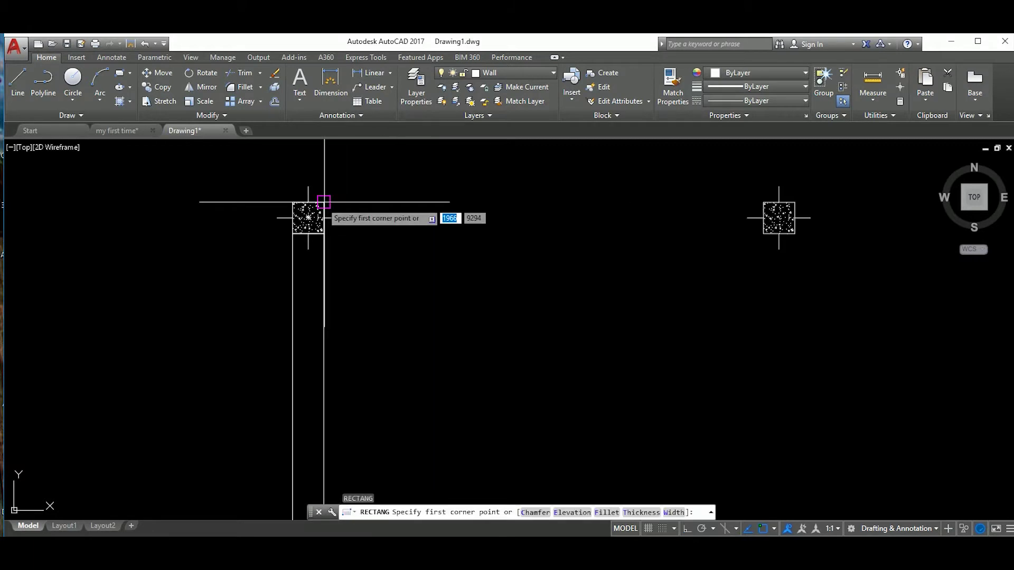
click(311, 214)
click(497, 233)
scroll(471, 251, down, 1)
key(Return)
scroll(471, 251, up, 3)
click(430, 193)
scroll(469, 351, down, 3)
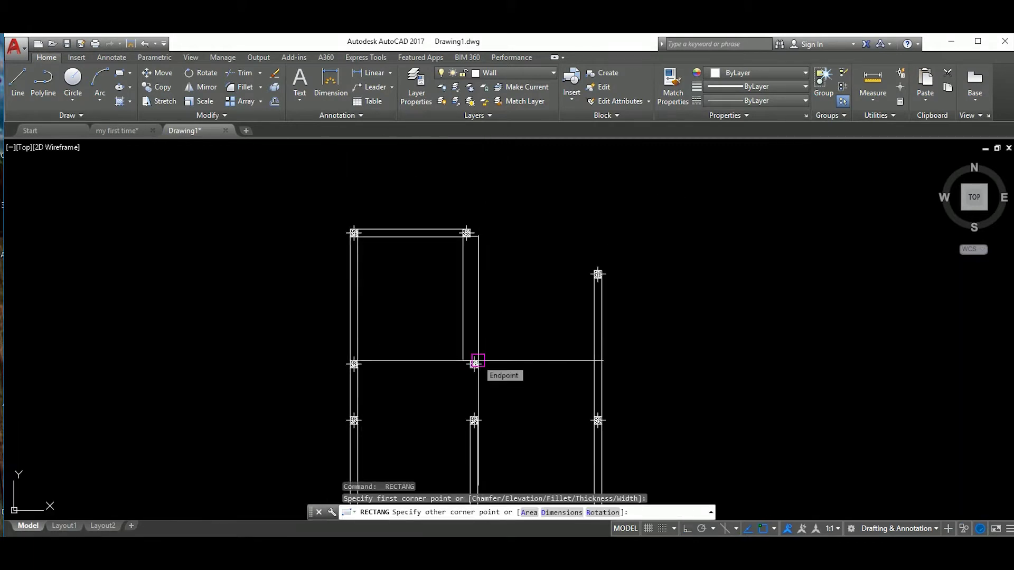
key(Escape)
Stretch the top wall's end to lengthen it by 20.
scroll(496, 260, up, 2)
click(495, 260)
click(493, 272)
text(s)
key(Return)
key(Return)
click(454, 283)
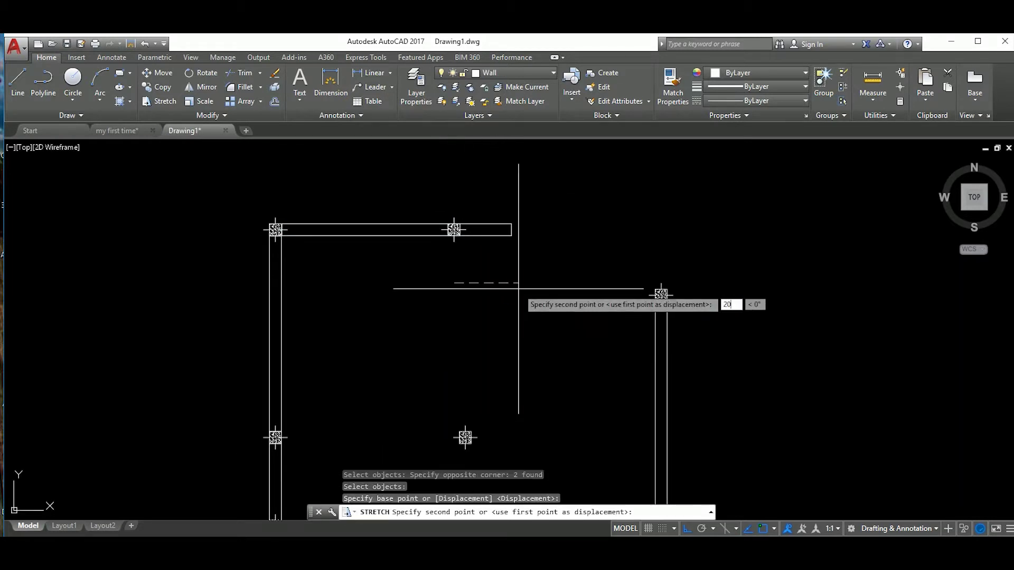
key(Return)
scroll(464, 233, up, 1)
text(rec)
key(Return)
click(442, 199)
middle_drag(465, 370, 464, 299)
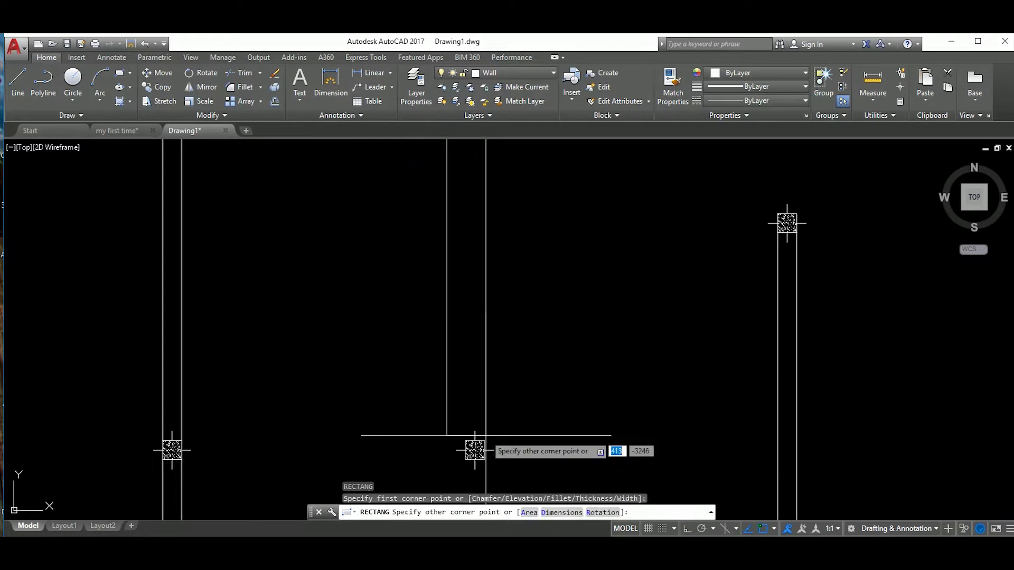
key(Escape)
Move a column block to its new position along the wall.
scroll(474, 451, down, 2)
scroll(523, 345, up, 2)
click(452, 283)
key(Escape)
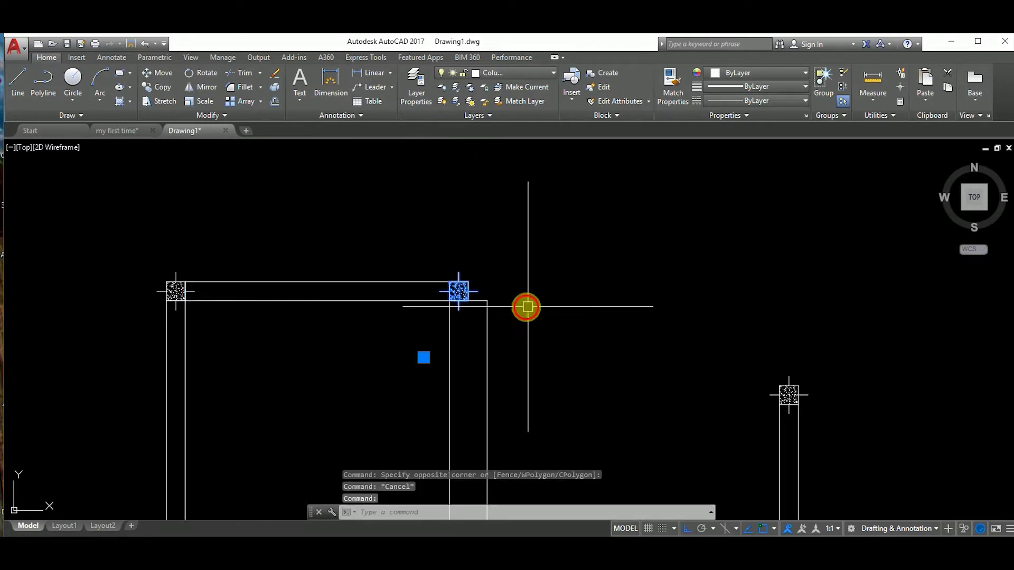
click(527, 307)
key(Escape)
scroll(528, 305, up, 1)
text(m)
key(Return)
click(451, 287)
click(482, 290)
scroll(498, 328, down, 3)
middle_drag(498, 369, 492, 323)
scroll(492, 323, up, 2)
click(453, 346)
key(Escape)
Draw a polyline wall outline from the middle column to the right-hand column.
scroll(505, 327, down, 4)
scroll(518, 326, up, 2)
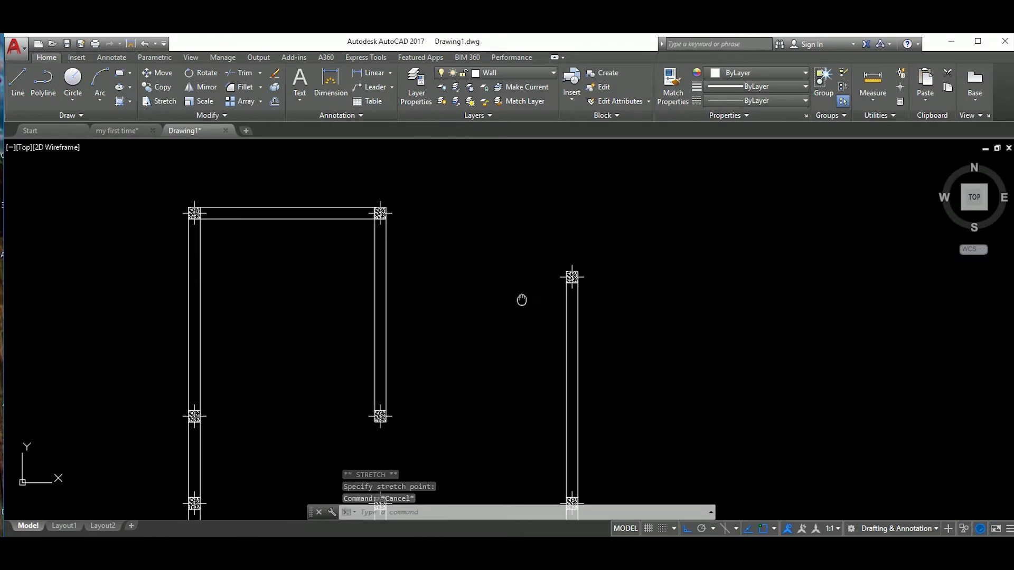
key(l)
key(Return)
key(Escape)
text(pl)
key(Return)
scroll(561, 294, up, 2)
click(653, 287)
click(365, 288)
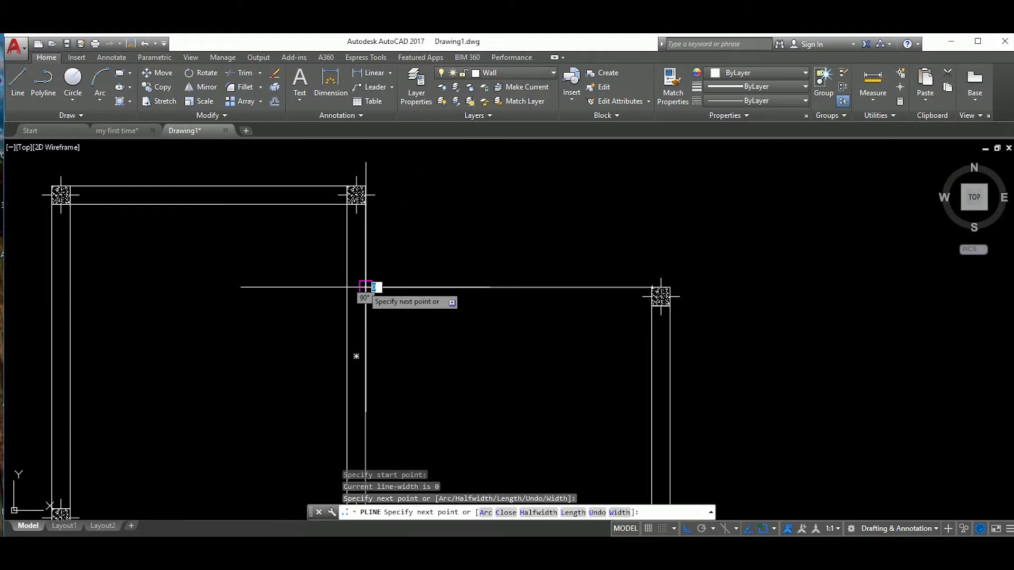
click(359, 333)
scroll(646, 291, up, 2)
click(656, 294)
key(Escape)
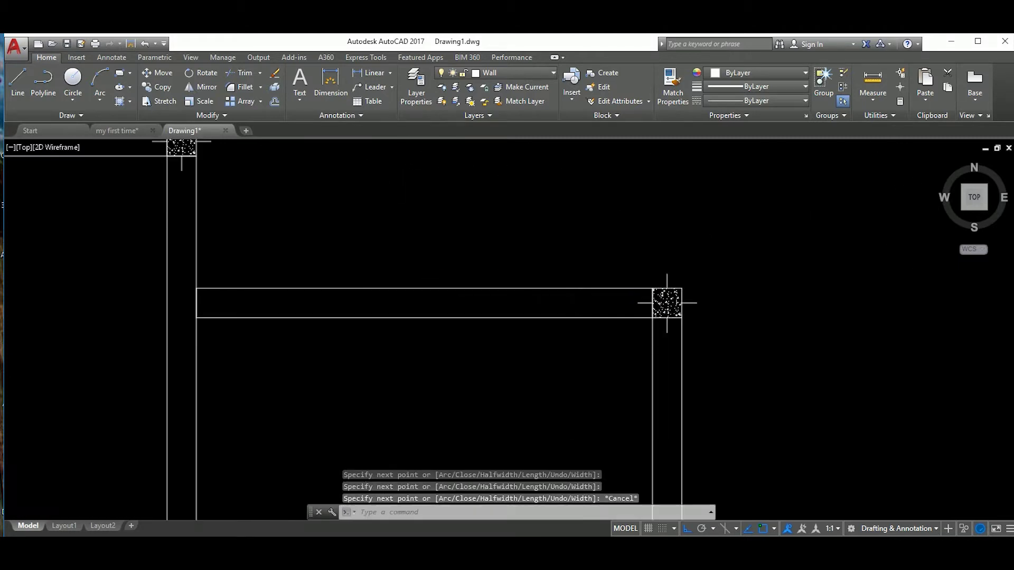
scroll(522, 296, down, 8)
mouse_move(522, 295)
middle_down()
mouse_move(546, 321)
mouse_move(523, 307)
middle_up()
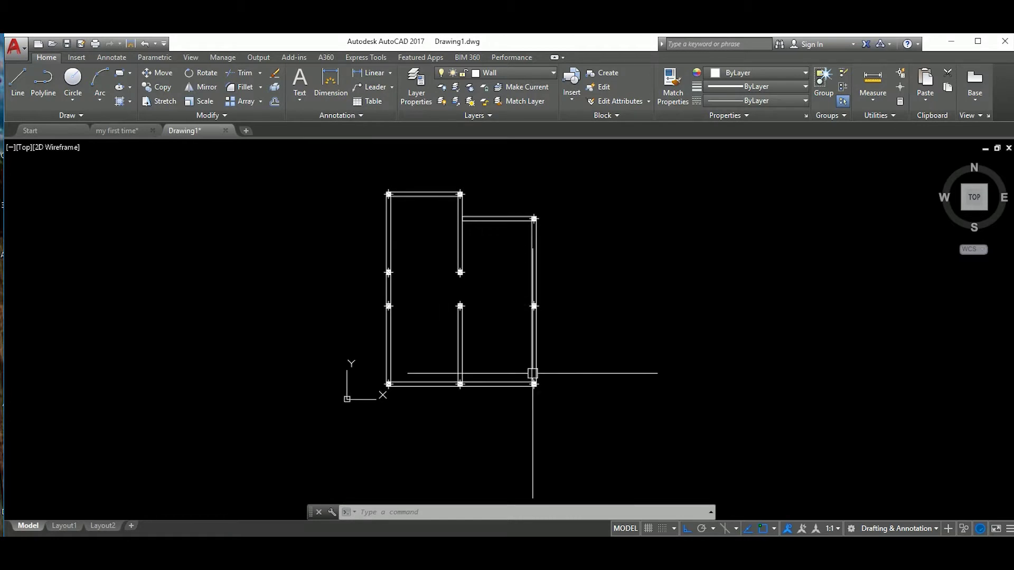
Move the lower-right column up to the wall junction.
scroll(532, 373, up, 2)
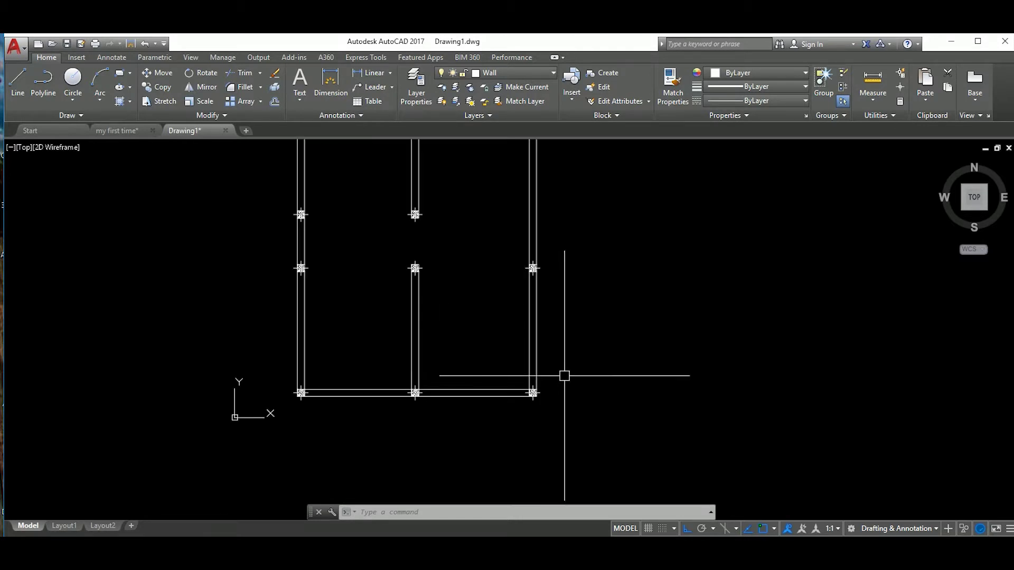
scroll(533, 390, up, 4)
click(583, 374)
text(m)
key(Return)
click(575, 381)
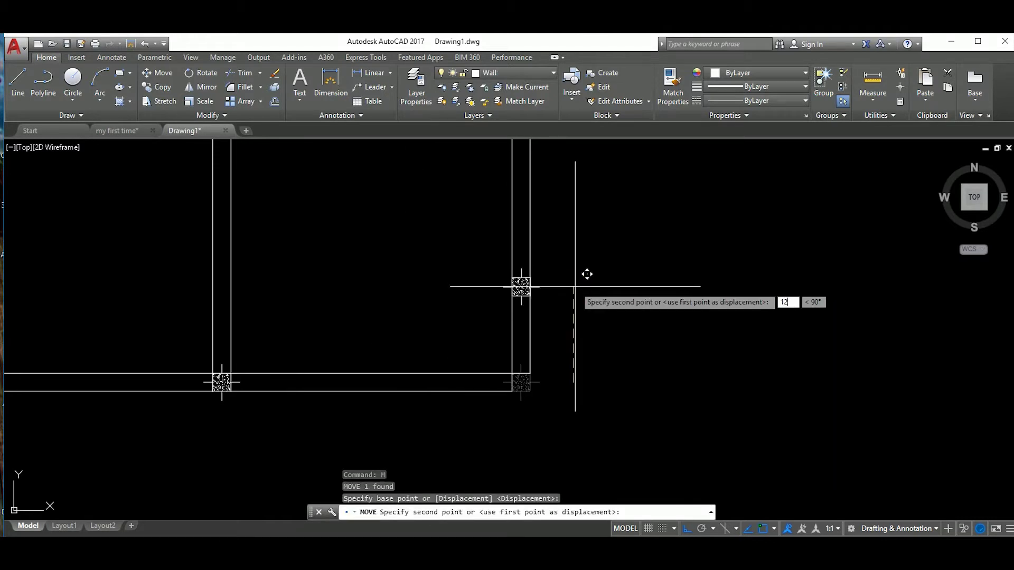
scroll(595, 355, down, 2)
scroll(580, 359, up, 4)
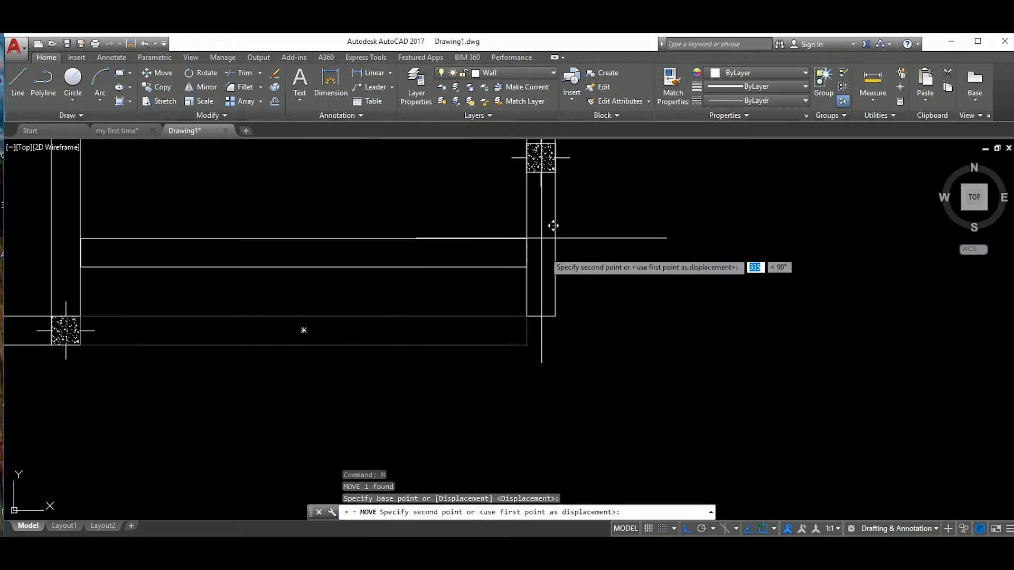
middle_drag(553, 226, 542, 196)
click(529, 223)
click(561, 320)
click(539, 204)
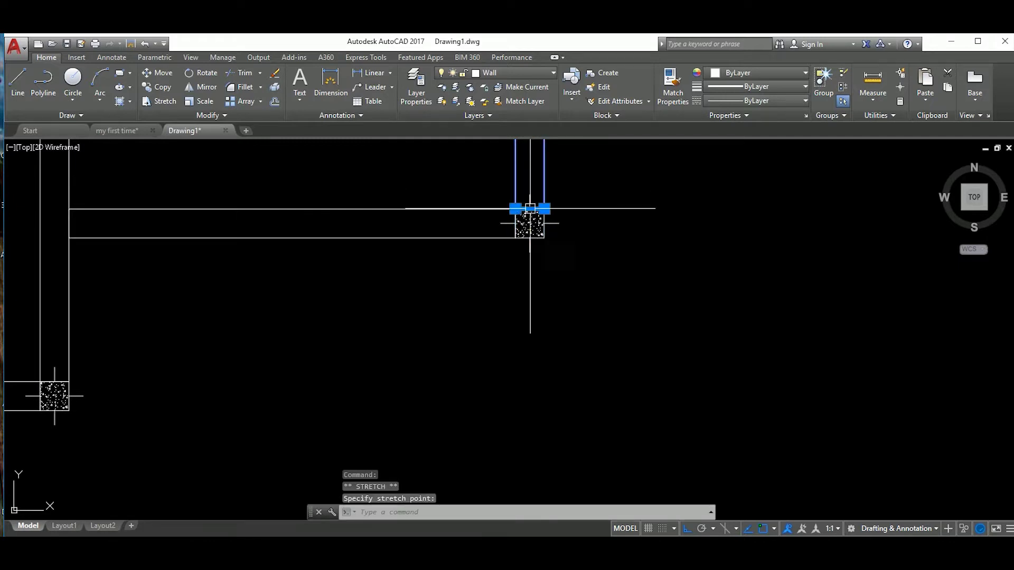
key(Escape)
Select the two wall lines and grip-stretch their ends toward the column.
scroll(529, 209, down, 5)
scroll(570, 355, up, 6)
click(532, 272)
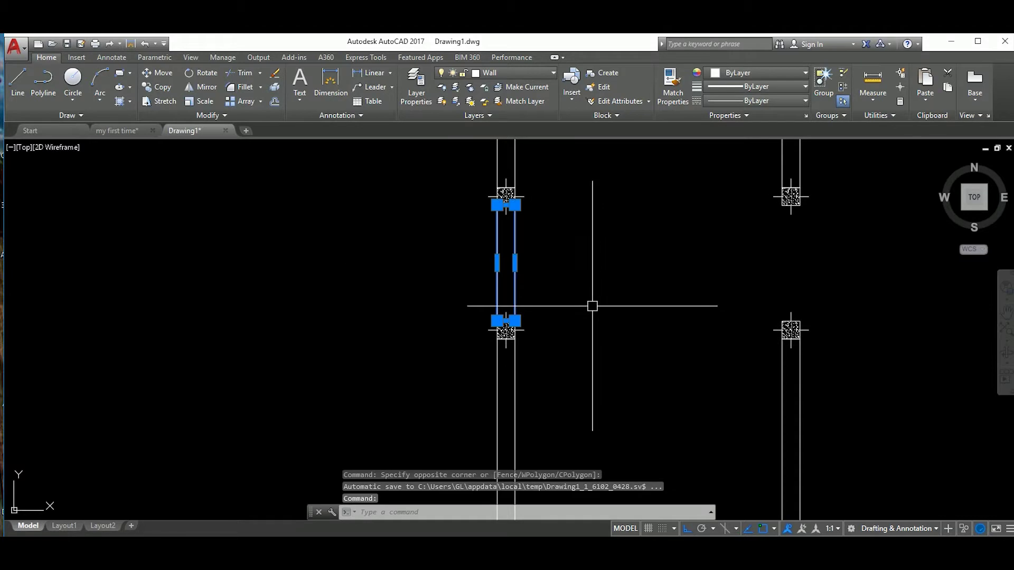
click(700, 140)
click(505, 321)
scroll(499, 323, up, 2)
scroll(494, 332, up, 2)
scroll(446, 360, down, 3)
scroll(468, 300, up, 5)
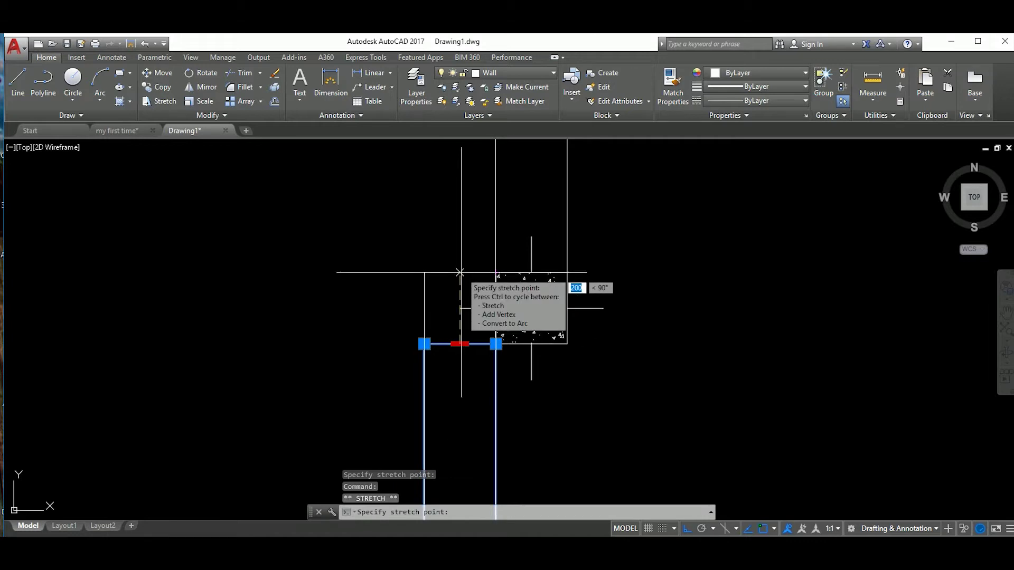
key(Escape)
scroll(475, 289, down, 3)
scroll(475, 289, down, 2)
mouse_move(508, 318)
middle_down()
mouse_move(396, 314)
mouse_move(407, 342)
middle_up()
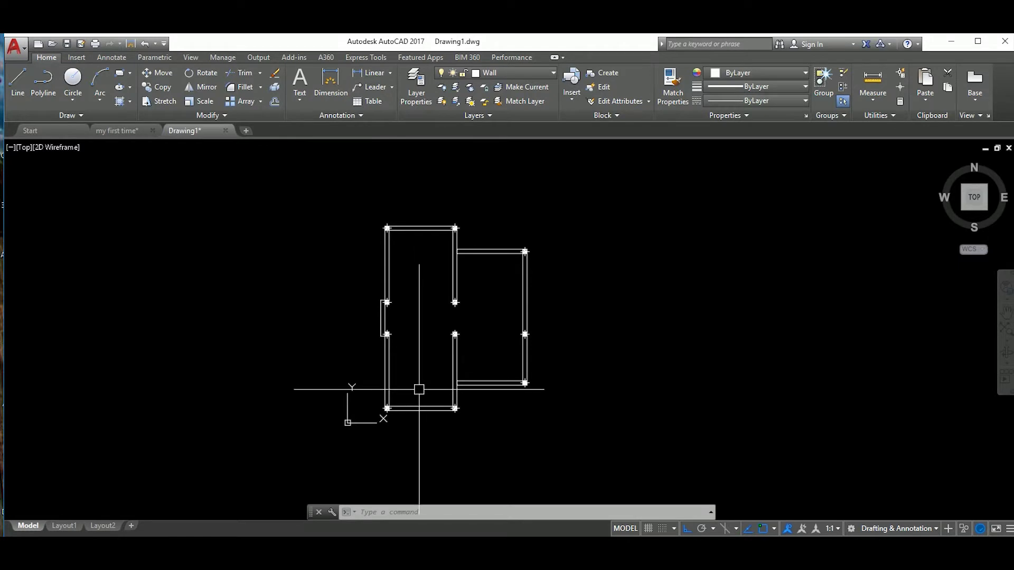
scroll(418, 389, up, 4)
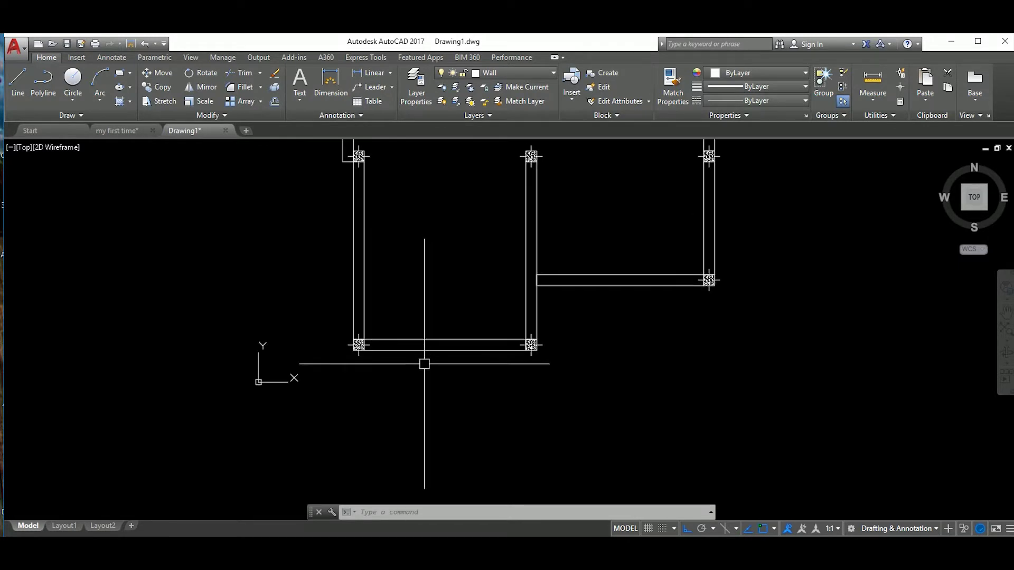
Draw a 100 by 100 square rectangle.
text(ec)
key(Return)
click(423, 391)
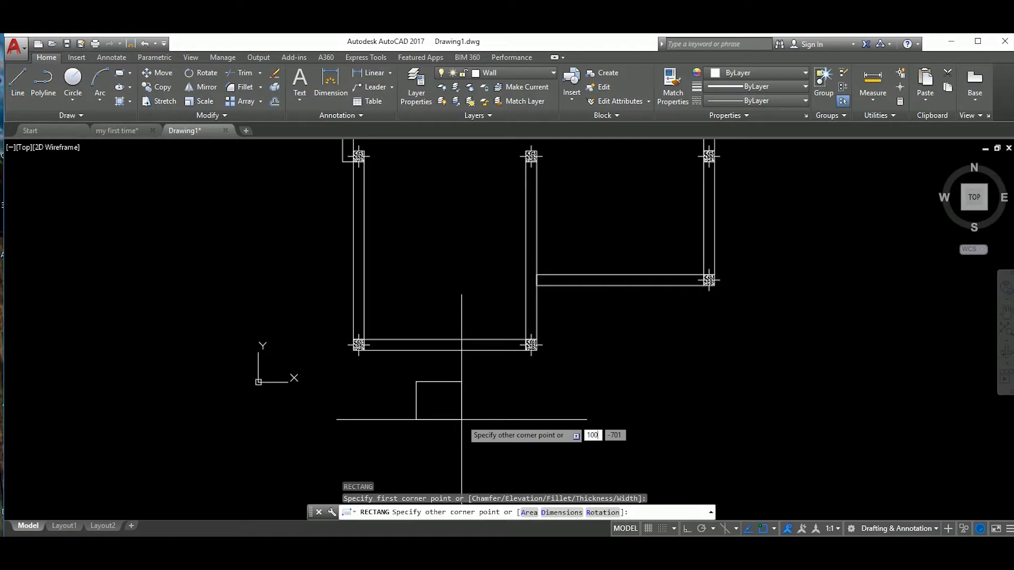
text(0)
key(Return)
click(410, 371)
text(n)
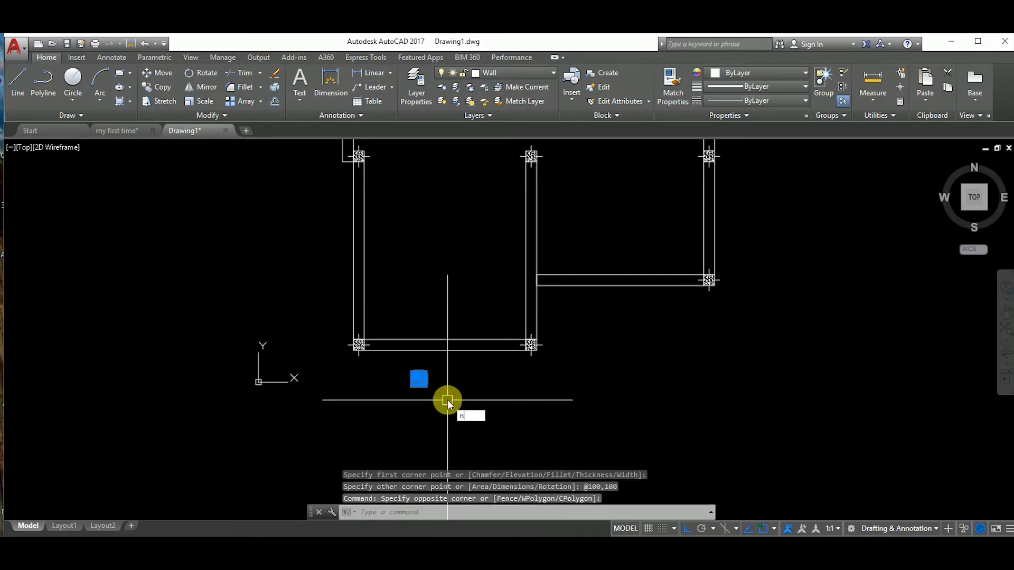
Paste the copied sliding window drawing and move it below the plan.
scroll(428, 366, up, 5)
scroll(426, 353, down, 8)
scroll(530, 385, down, 2)
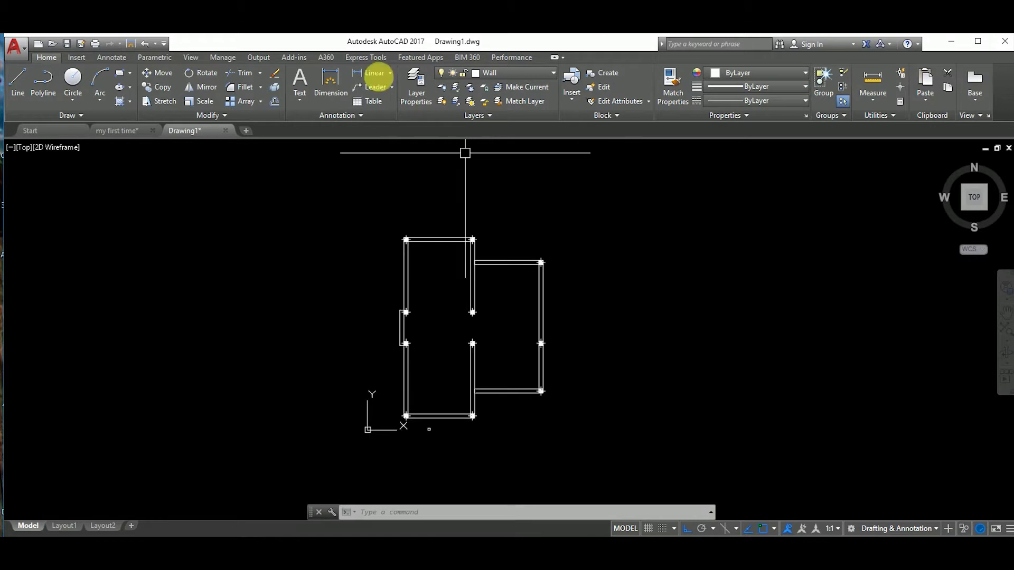
scroll(496, 337, up, 4)
scroll(423, 343, down, 4)
scroll(385, 348, down, 2)
key(ctrl+v)
scroll(401, 364, up, 2)
click(468, 417)
click(464, 388)
key(m)
key(Return)
scroll(459, 375, up, 5)
scroll(554, 348, down, 5)
click(554, 349)
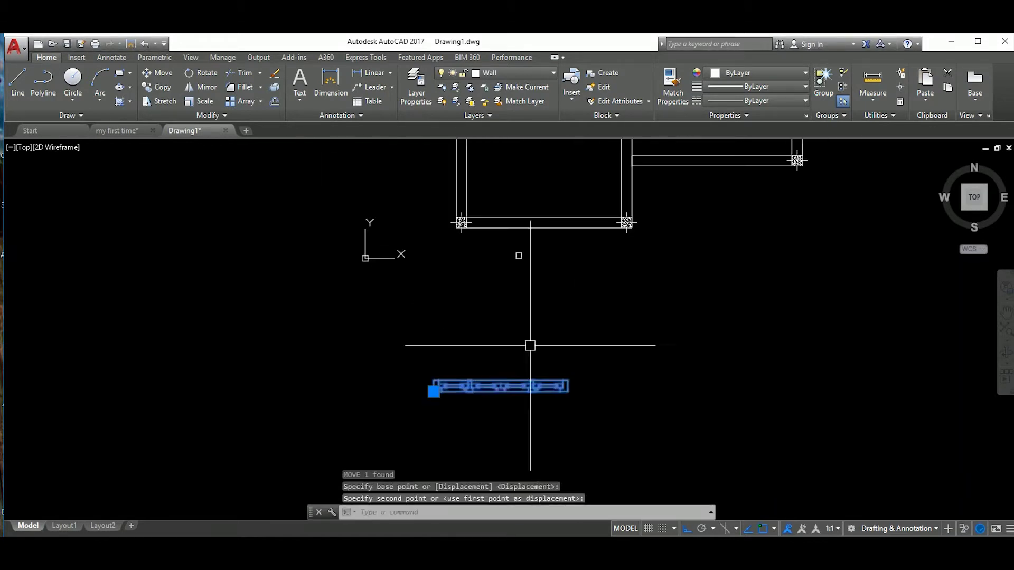
Stretch the end of the pasted window to lengthen it.
scroll(530, 346, up, 2)
scroll(572, 385, up, 2)
key(l)
key(Return)
click(565, 379)
key(Escape)
key(s)
key(Return)
click(645, 344)
click(369, 295)
key(Return)
click(677, 332)
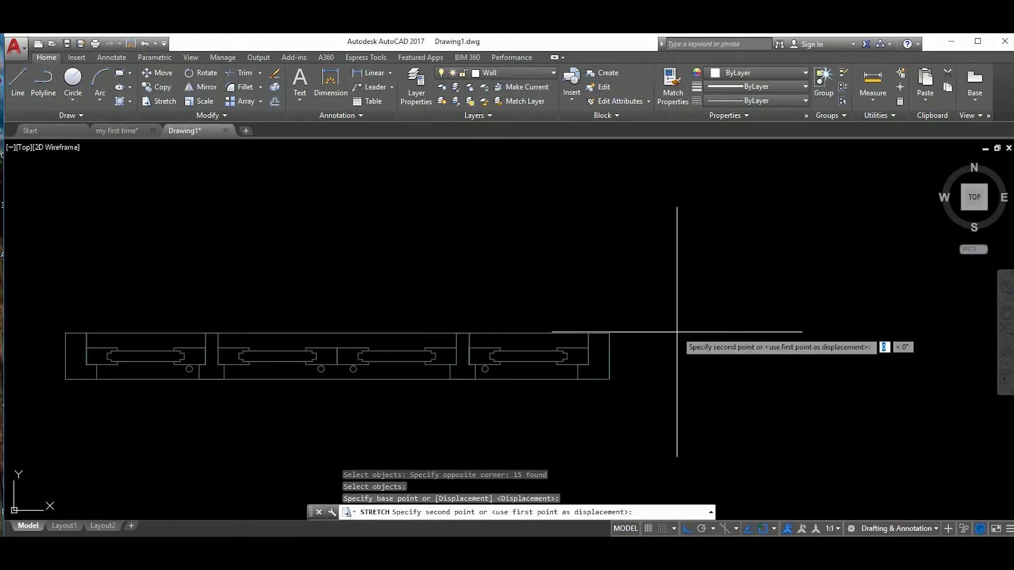
key(Return)
Stretch the window again by 10 and begin defining it as block 'window'.
key(Return)
click(679, 430)
click(256, 359)
key(Return)
click(689, 413)
key(Return)
scroll(689, 388, down, 5)
click(687, 413)
text(b)
key(Return)
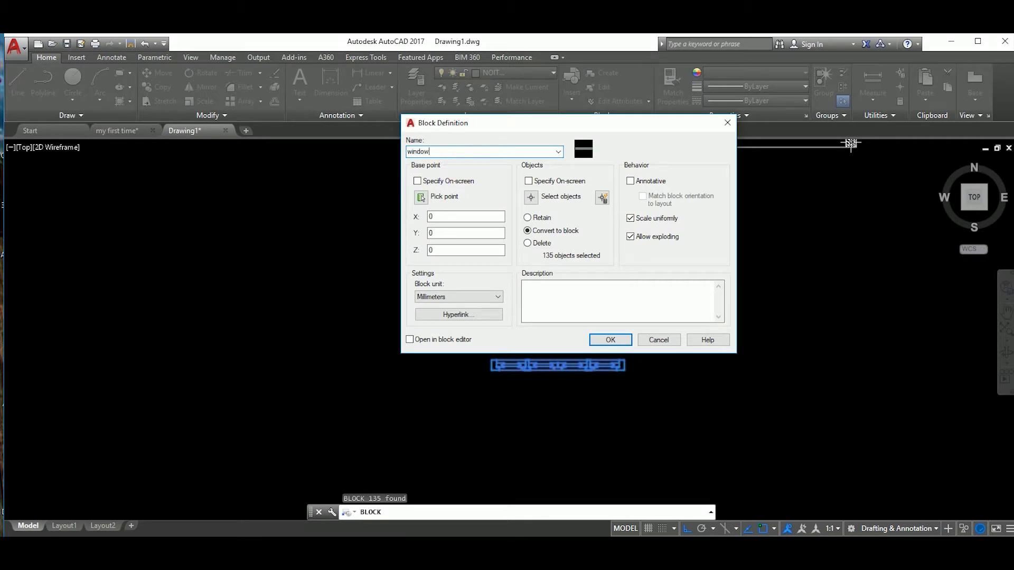
Create the window block with a picked base point and place it against the wall.
click(421, 198)
click(617, 362)
click(610, 339)
text(m)
key(Return)
click(617, 362)
click(611, 202)
Move the window block lower down below the walls.
scroll(608, 243, up, 4)
click(230, 370)
scroll(659, 238, down, 2)
click(627, 317)
scroll(626, 317, down, 2)
text(m)
key(Return)
click(604, 319)
click(607, 376)
Explode the window block and stretch its end.
scroll(580, 296, up, 3)
scroll(572, 351, down, 2)
scroll(637, 379, down, 1)
key(ctrl+a)
key(Return)
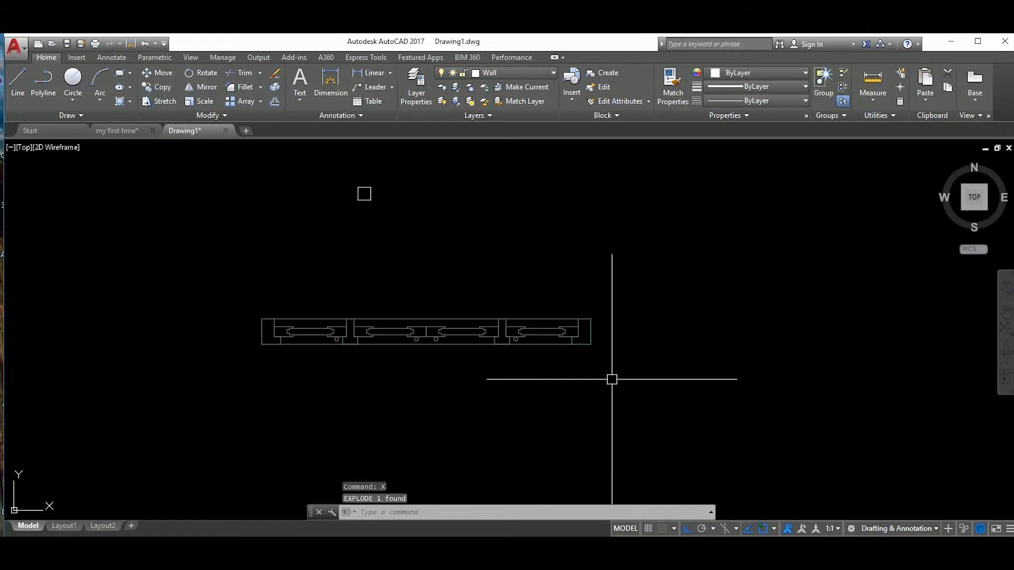
click(638, 408)
click(560, 276)
key(Return)
click(627, 399)
text(200)
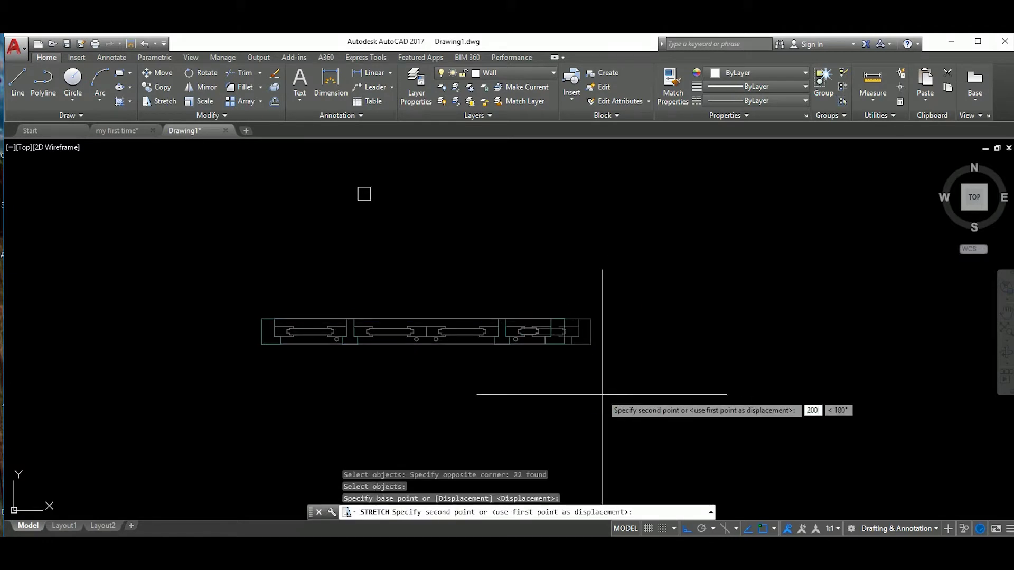
key(Return)
Stretch the right end of the window 200 longer.
middle_drag(509, 376, 621, 364)
click(430, 369)
click(381, 316)
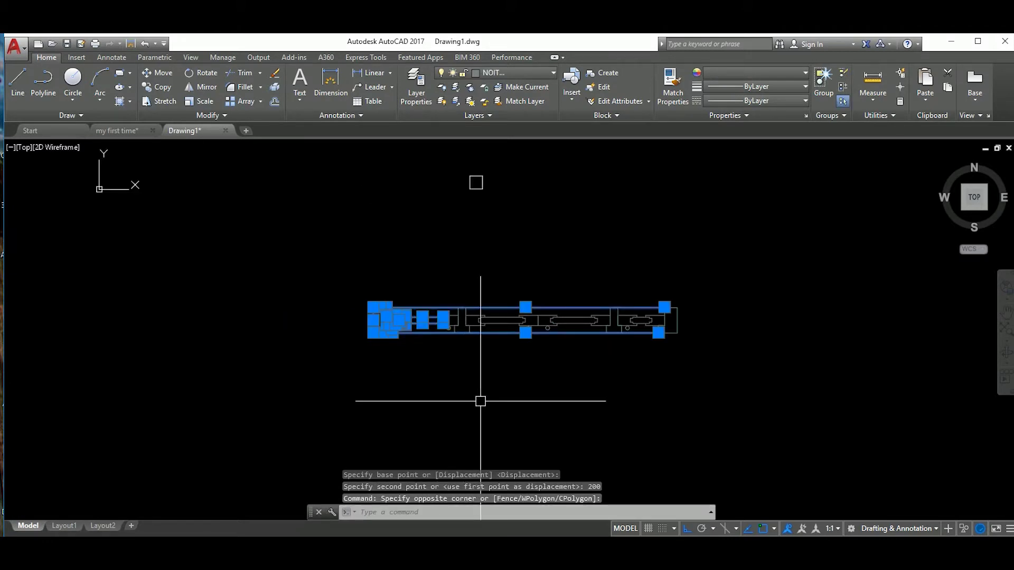
text(s)
key(Return)
click(442, 403)
text(200)
key(Return)
Save the drawing as 'My second time'.
scroll(564, 402, up, 5)
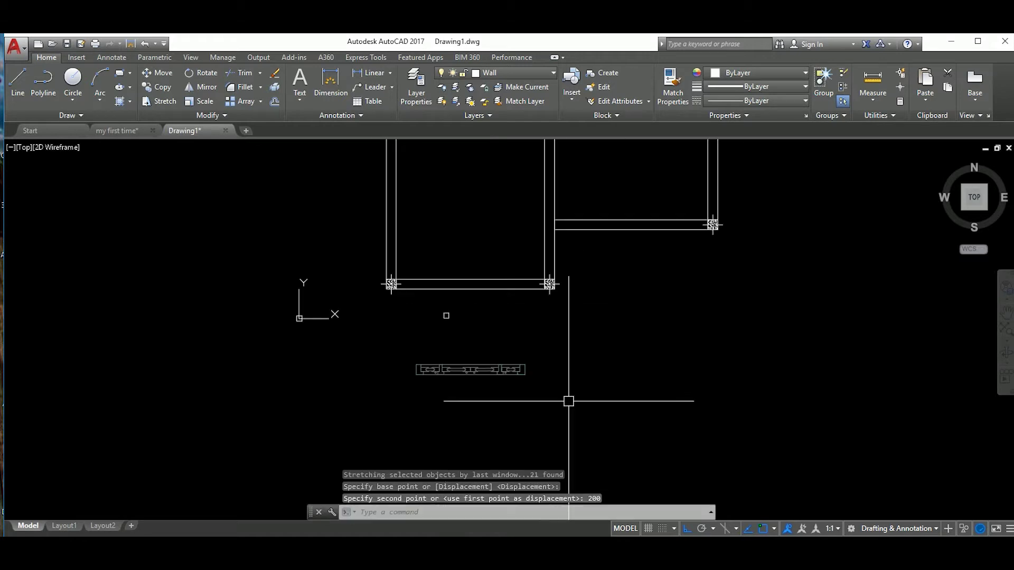
key(ctrl+s)
text(My second time)
click(727, 351)
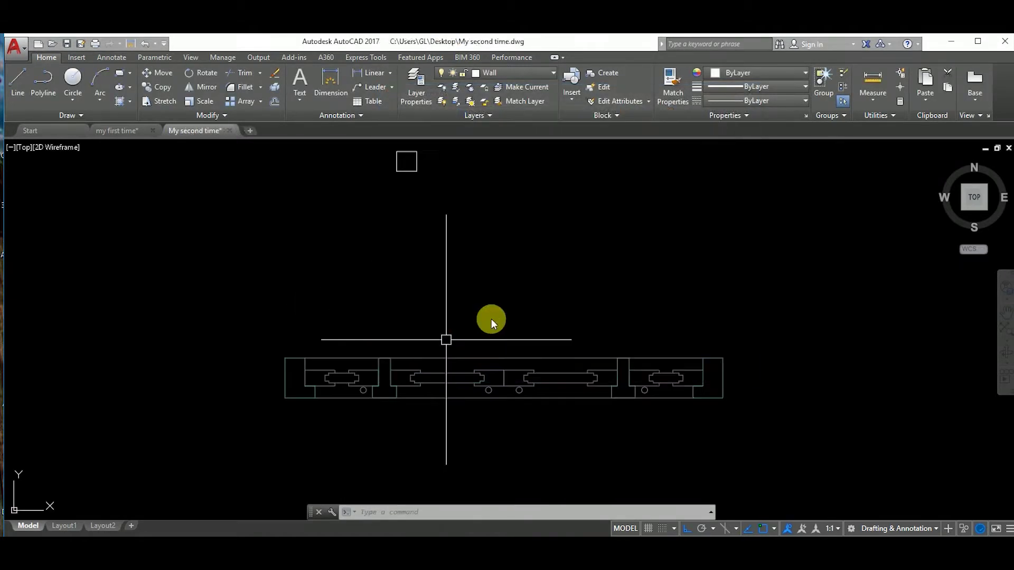
Redefine the window drawing as the window block with a new base point.
click(426, 337)
click(674, 375)
text(b)
key(Return)
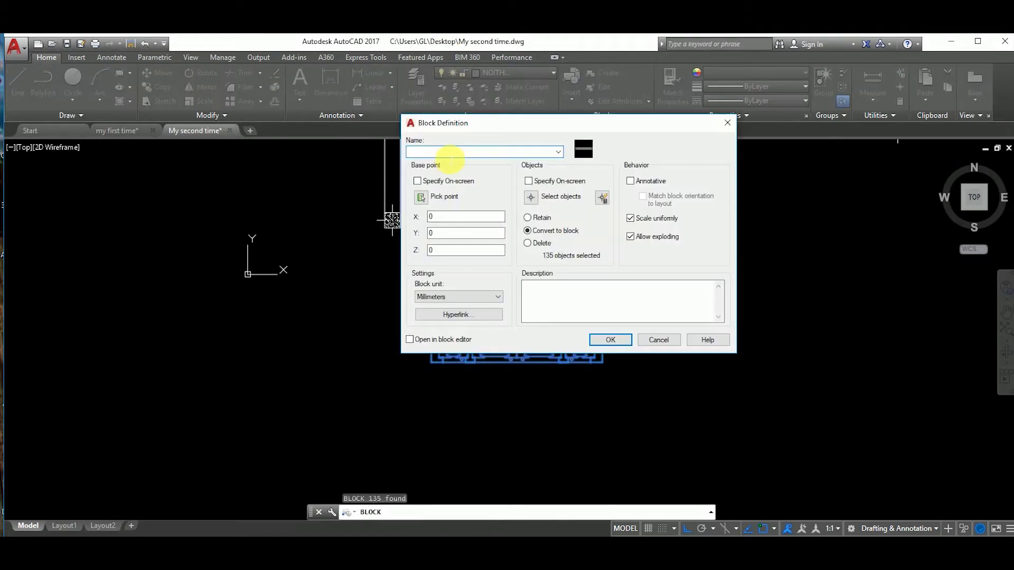
click(426, 202)
click(523, 359)
key(Return)
click(590, 250)
Move the window block to the wall's midpoint.
text(m)
key(Return)
click(528, 348)
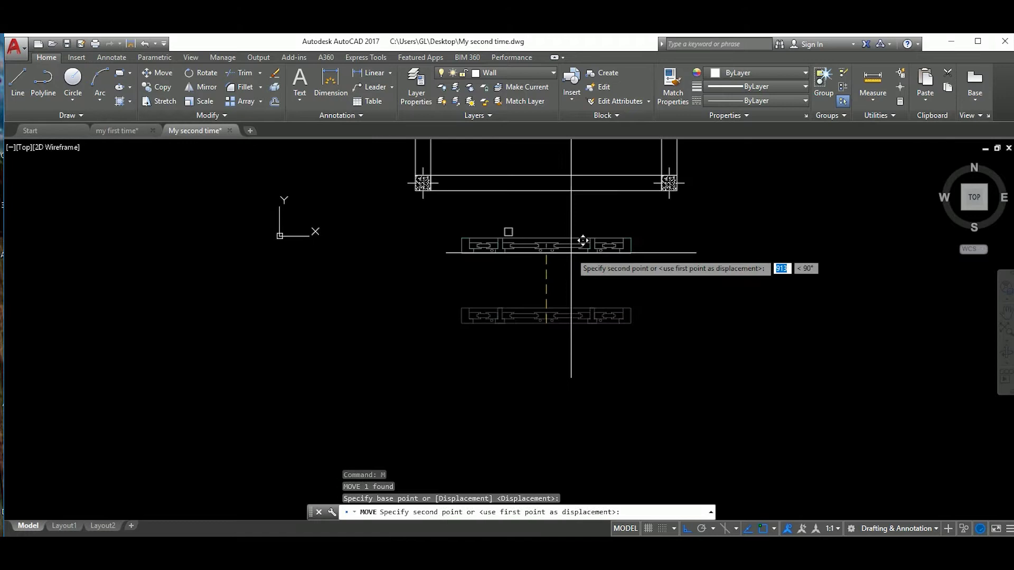
click(511, 306)
scroll(568, 344, up, 2)
scroll(583, 358, up, 2)
scroll(578, 334, down, 1)
scroll(502, 365, down, 1)
middle_drag(458, 351, 494, 367)
scroll(532, 367, down, 2)
Move the small square beside the column against the wall line.
click(565, 401)
text(m)
key(Return)
scroll(565, 401, up, 2)
click(505, 398)
scroll(502, 346, up, 2)
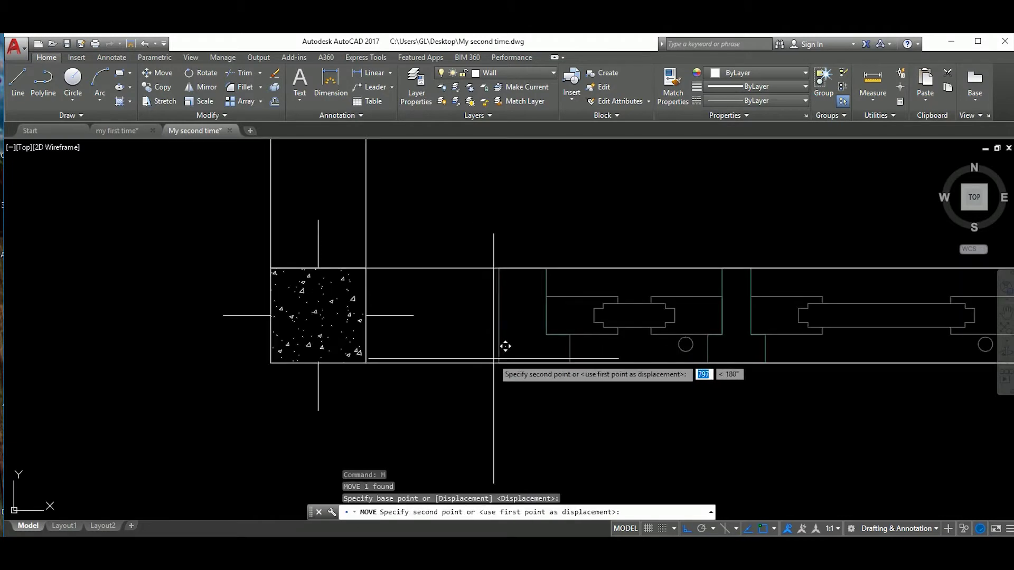
click(497, 360)
scroll(514, 383, down, 2)
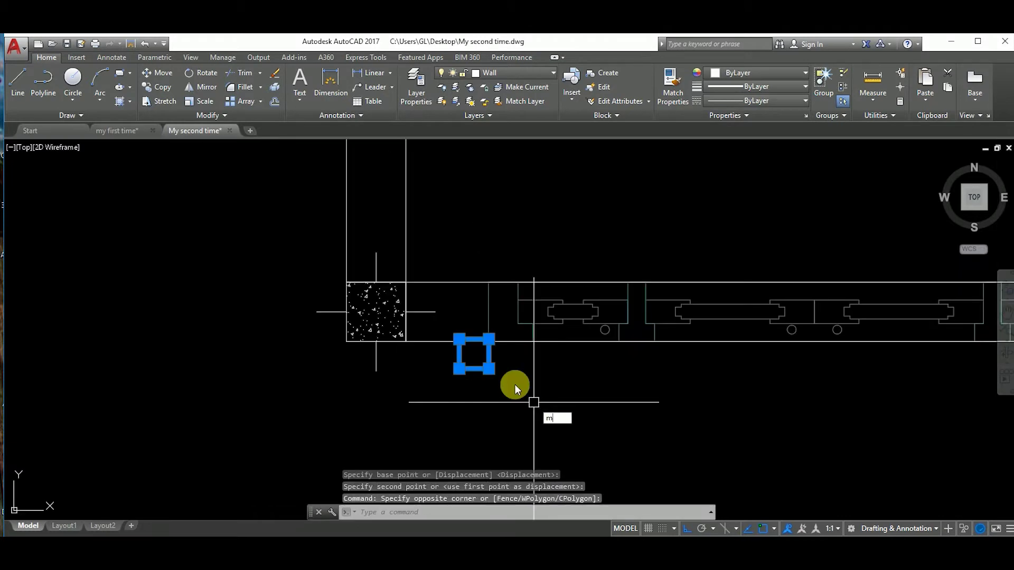
Copy the square to a spot beside the original.
text(co)
key(Return)
scroll(528, 417, up, 2)
click(390, 360)
scroll(447, 368, down, 2)
scroll(507, 359, up, 2)
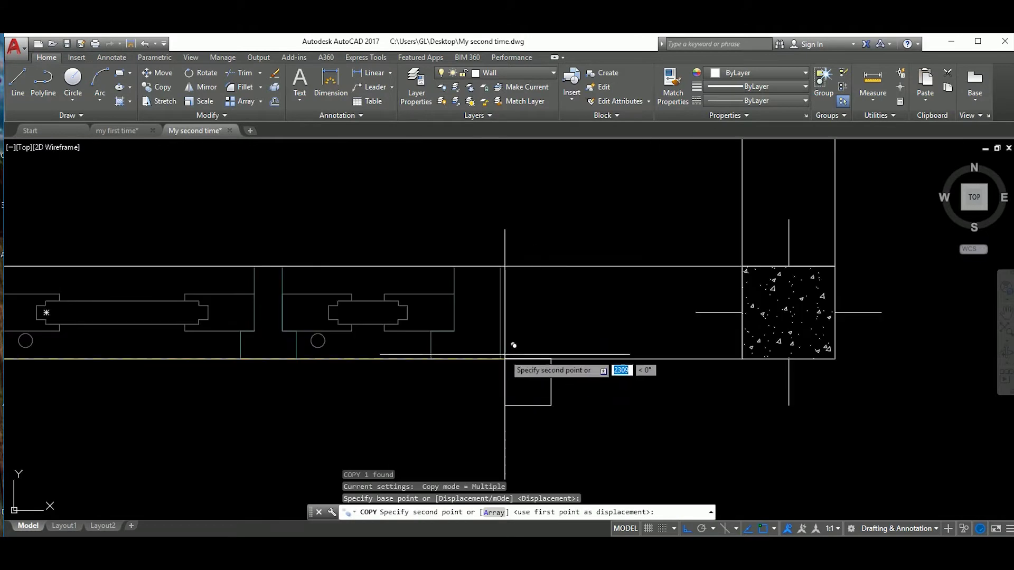
click(547, 362)
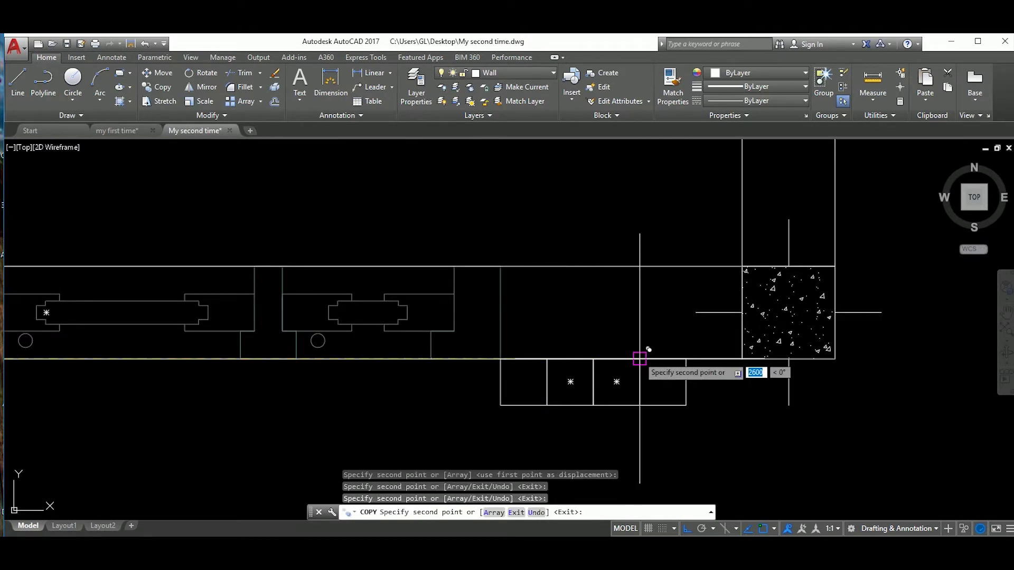
key(Escape)
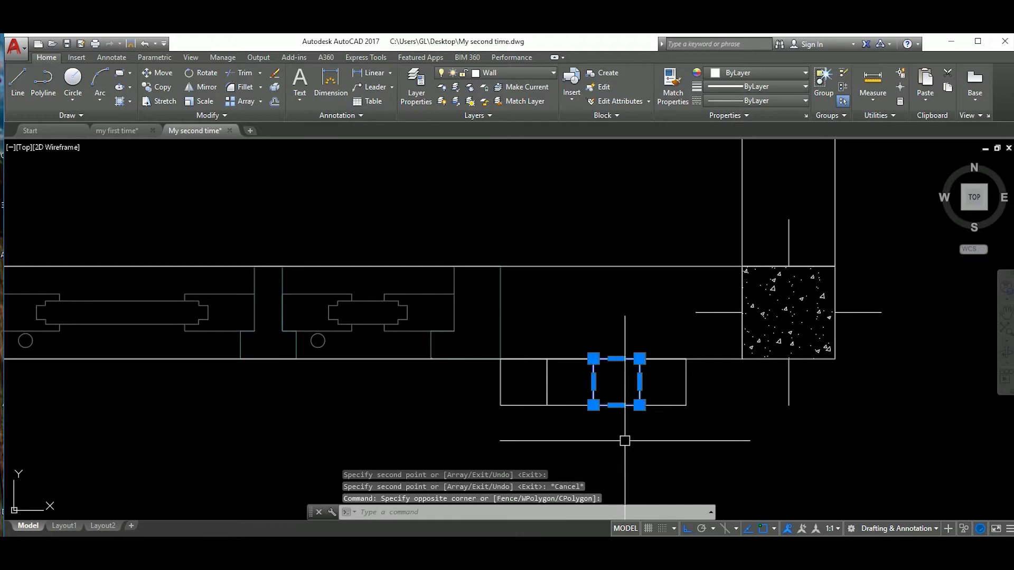
scroll(617, 439, down, 1)
scroll(663, 414, up, 3)
Place one more test copy of the square, then erase the two extra squares.
text(co)
key(Return)
click(530, 344)
click(604, 343)
key(Escape)
click(554, 419)
key(Return)
scroll(523, 426, down, 3)
scroll(570, 407, down, 2)
middle_drag(570, 407, 564, 427)
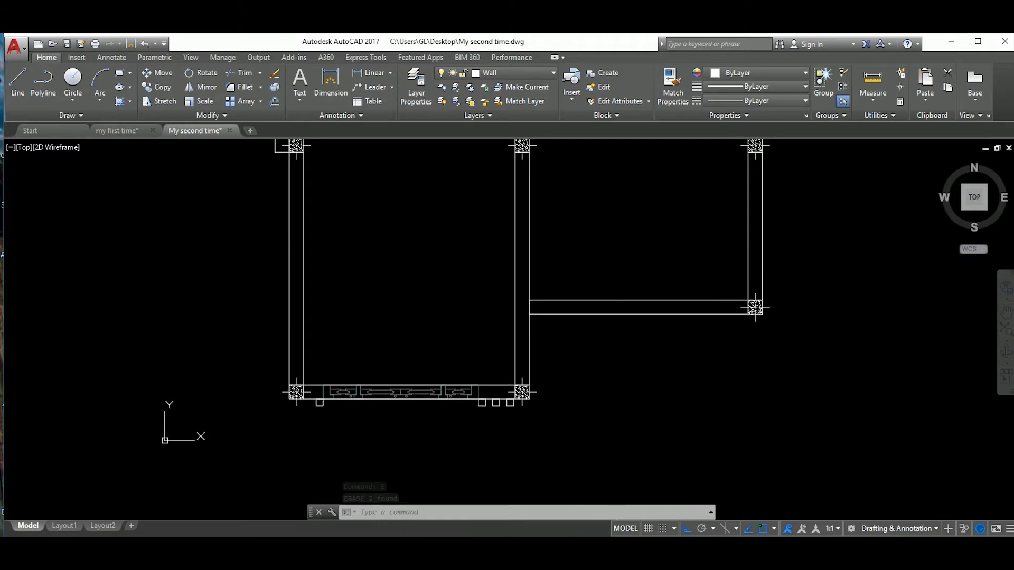
scroll(488, 407, up, 4)
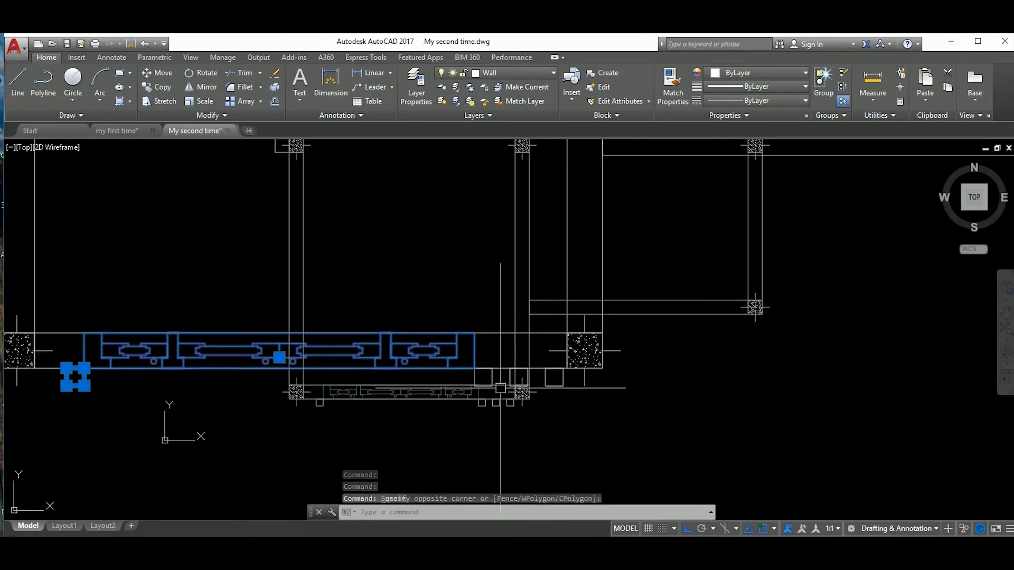
Window-select the doors and move them into the bottom wall.
click(434, 364)
click(571, 433)
text(m)
key(Return)
scroll(580, 381, up, 2)
click(570, 338)
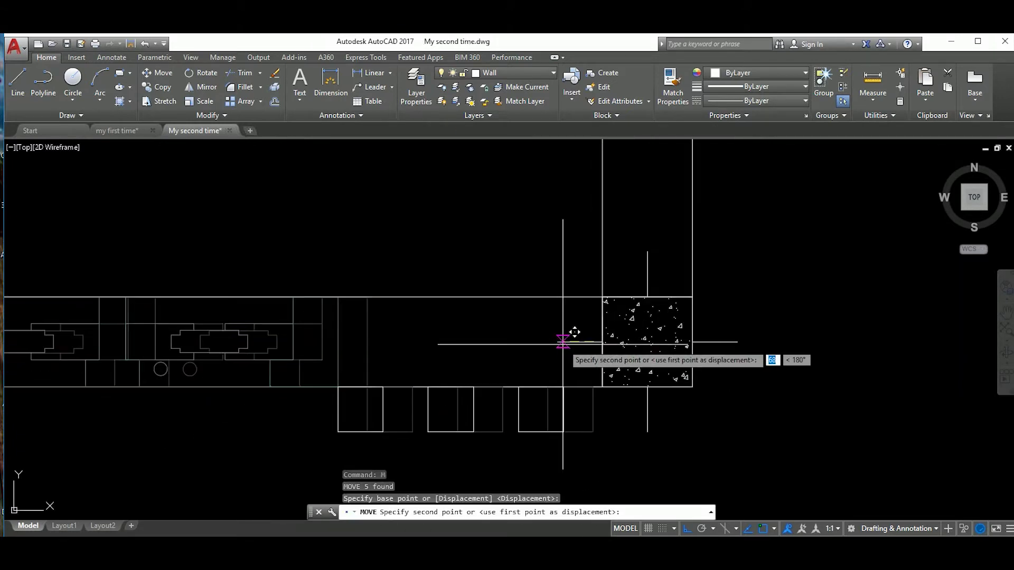
click(560, 344)
scroll(560, 343, down, 3)
scroll(560, 344, down, 2)
scroll(760, 288, down, 2)
scroll(536, 391, down, 3)
scroll(459, 391, down, 2)
scroll(459, 396, down, 2)
Save the drawing with QSAVE.
key(ctrl+s)
scroll(434, 357, up, 2)
middle_drag(414, 346, 458, 340)
scroll(494, 307, down, 2)
middle_drag(494, 308, 488, 358)
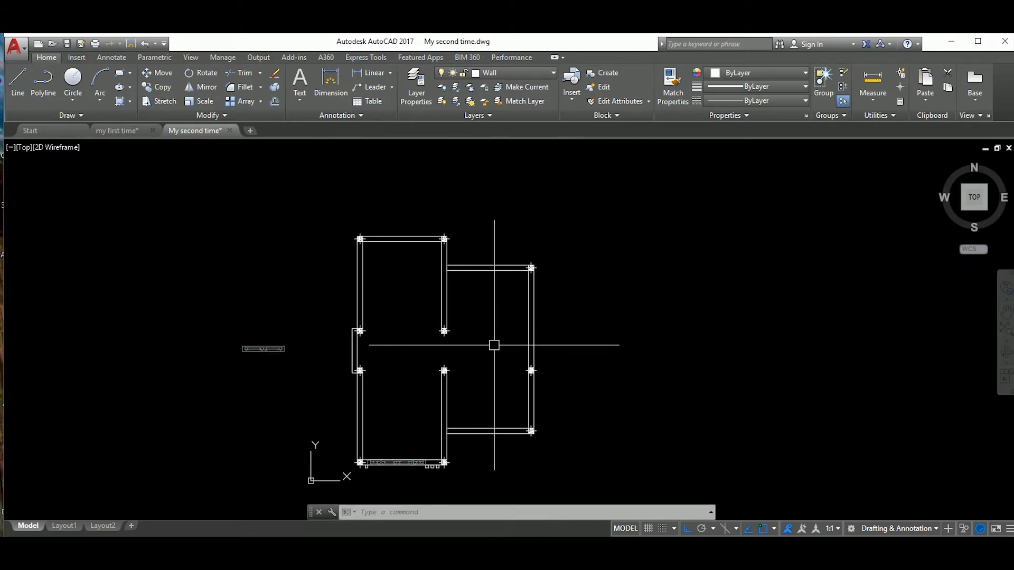
middle_drag(454, 429, 453, 384)
scroll(457, 358, up, 2)
scroll(448, 385, down, 2)
scroll(490, 440, up, 2)
scroll(489, 441, down, 2)
Select all wall and column segments and recolour them yellow.
drag(464, 364, 525, 390)
scroll(593, 344, up, 2)
drag(660, 227, 464, 288)
drag(528, 274, 399, 268)
middle_drag(334, 383, 340, 316)
middle_drag(452, 408, 452, 323)
scroll(517, 382, up, 5)
click(476, 407)
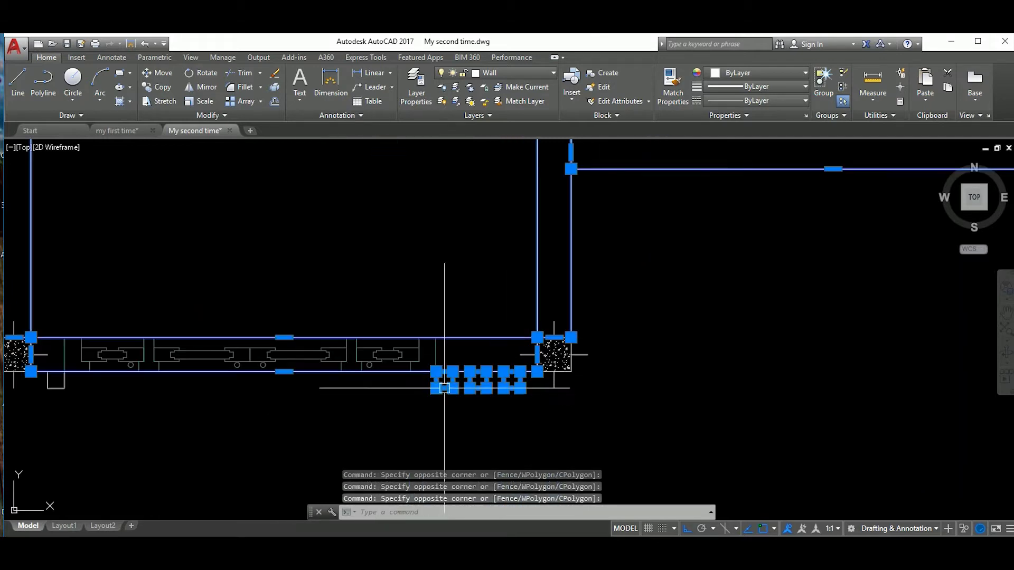
click(421, 376)
scroll(420, 376, down, 5)
click(772, 70)
click(747, 125)
key(Escape)
Make yellow the current drawing colour.
middle_drag(459, 273, 493, 284)
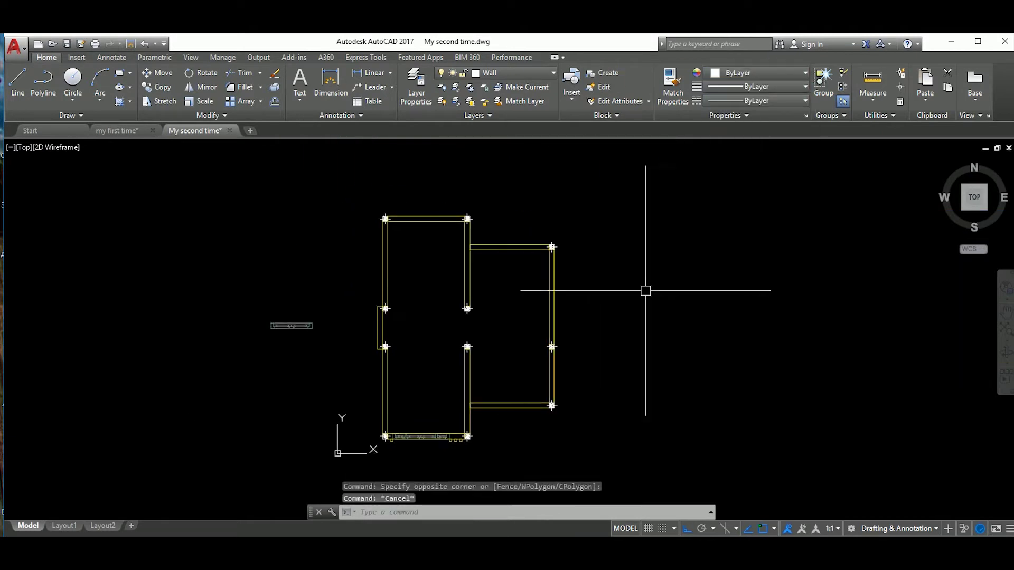
click(770, 72)
click(747, 125)
middle_drag(535, 409, 491, 416)
scroll(354, 344, up, 4)
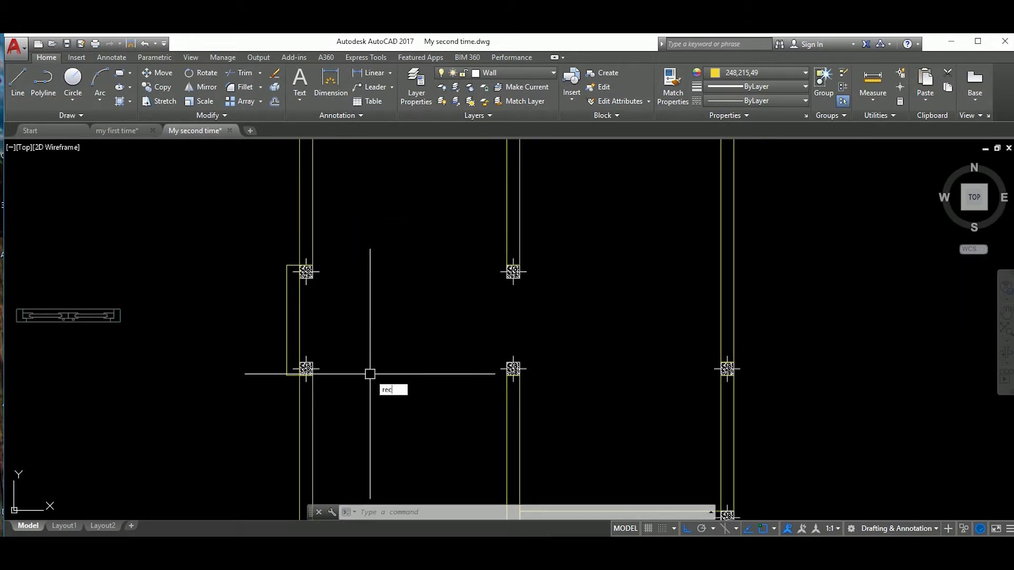
Draw rectangles with REC across the gap between the two left rooms.
key(Return)
scroll(645, 385, up, 2)
click(659, 358)
scroll(593, 370, up, 3)
click(290, 366)
scroll(489, 309, down, 5)
scroll(539, 407, down, 2)
key(Return)
scroll(373, 288, up, 4)
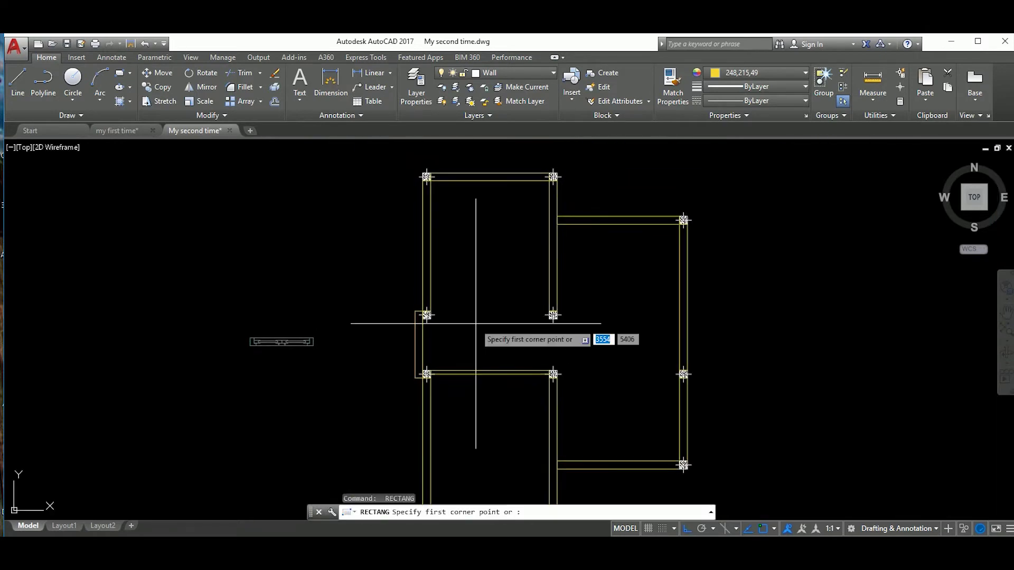
click(374, 288)
scroll(374, 288, down, 3)
scroll(552, 318, up, 2)
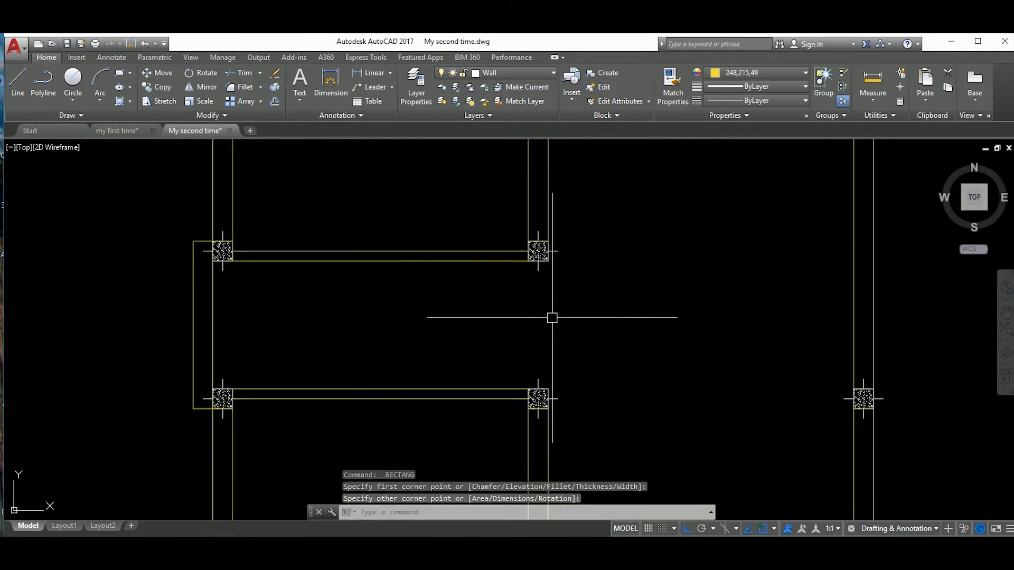
scroll(550, 323, down, 2)
scroll(482, 319, down, 2)
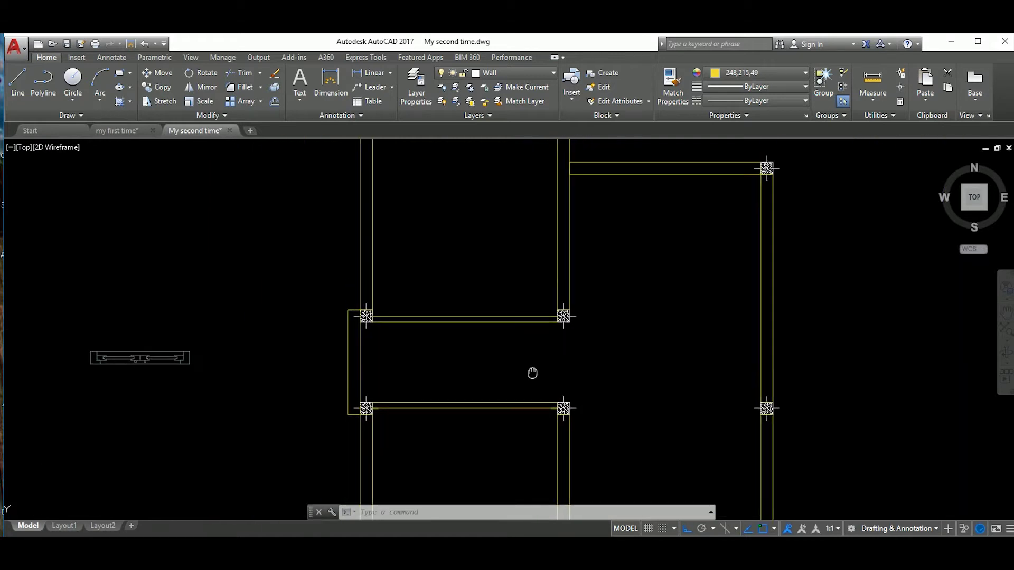
Copy the left wall line into the gap between the rooms.
middle_drag(534, 341, 560, 422)
click(480, 306)
text(co)
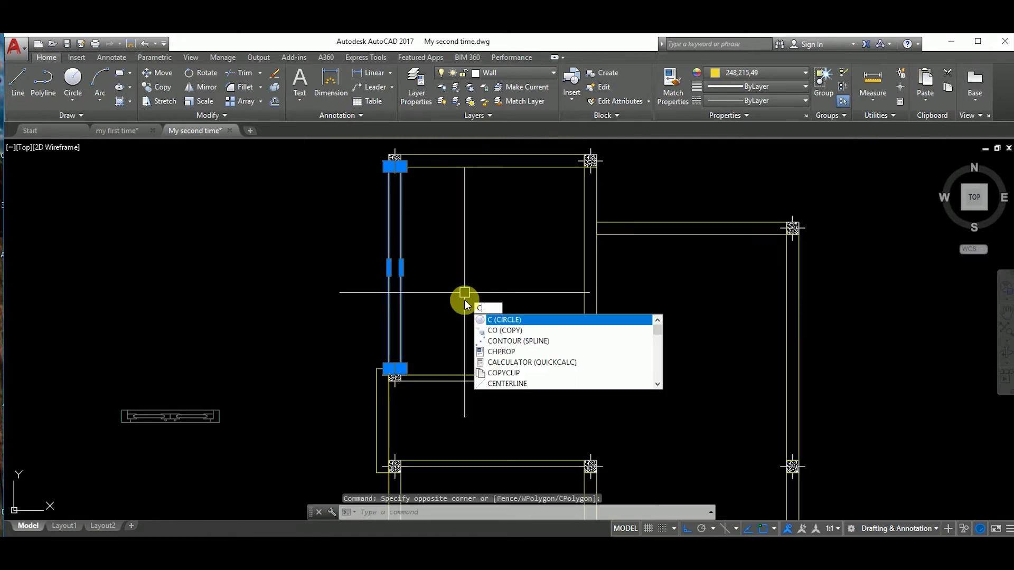
key(Return)
click(391, 168)
scroll(483, 323, down, 2)
scroll(482, 323, up, 2)
click(479, 272)
key(Escape)
Move the new wall line to its final spot between the rooms.
drag(470, 296, 496, 343)
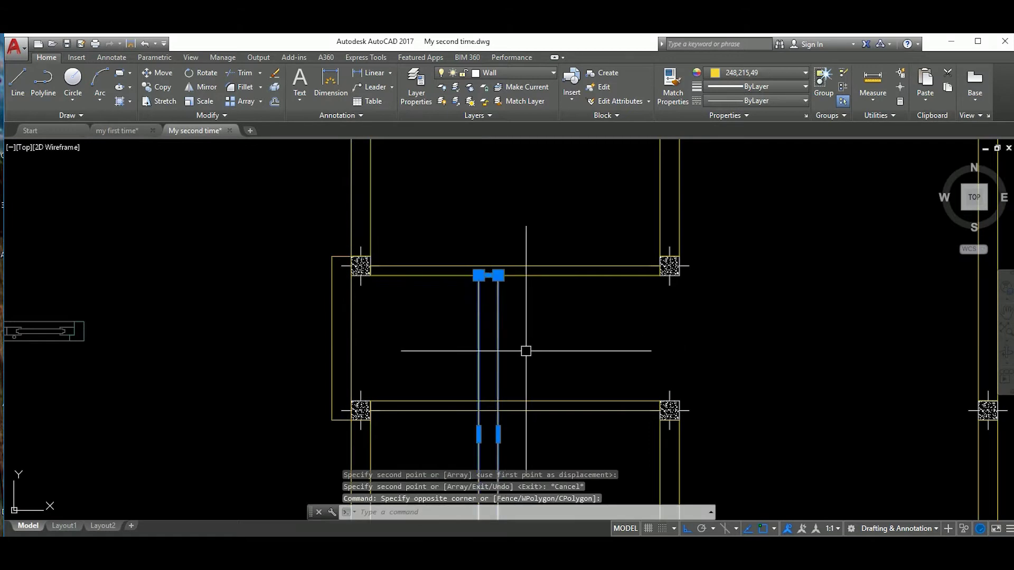
scroll(489, 316, up, 3)
click(464, 312)
key(Escape)
scroll(439, 311, down, 2)
scroll(524, 306, up, 3)
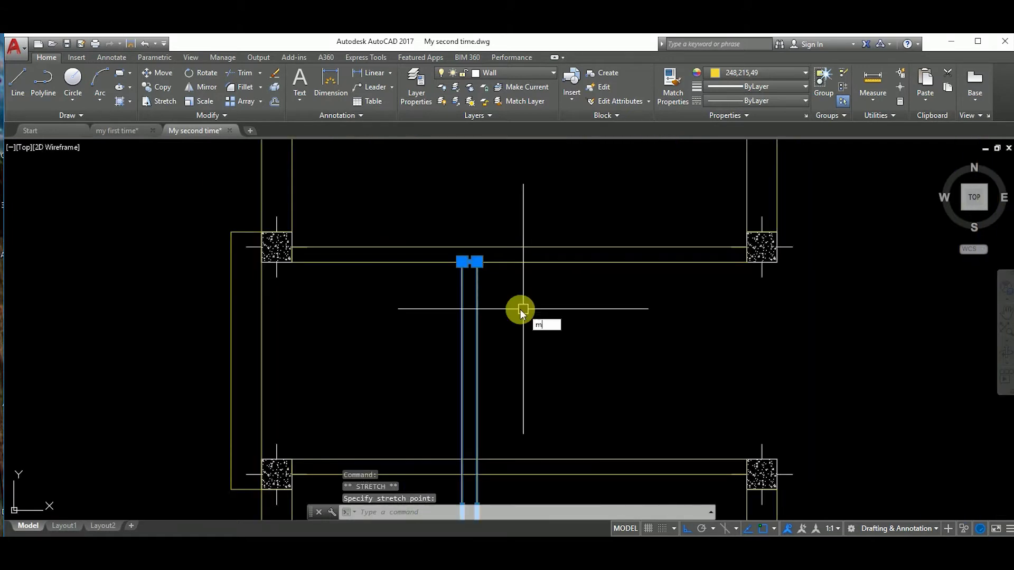
text(m)
click(476, 273)
scroll(586, 264, down, 2)
click(586, 264)
scroll(586, 264, down, 2)
scroll(524, 343, up, 3)
Grip-stretch the two partition lines to shorten them into a short wall.
drag(491, 377, 465, 409)
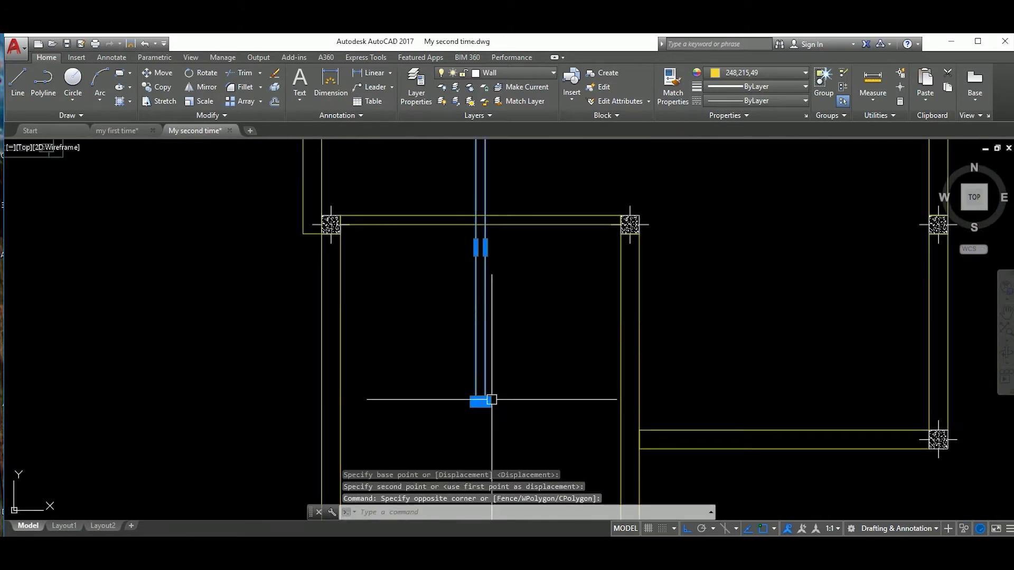
click(466, 196)
scroll(447, 210, up, 2)
key(Escape)
scroll(503, 363, down, 3)
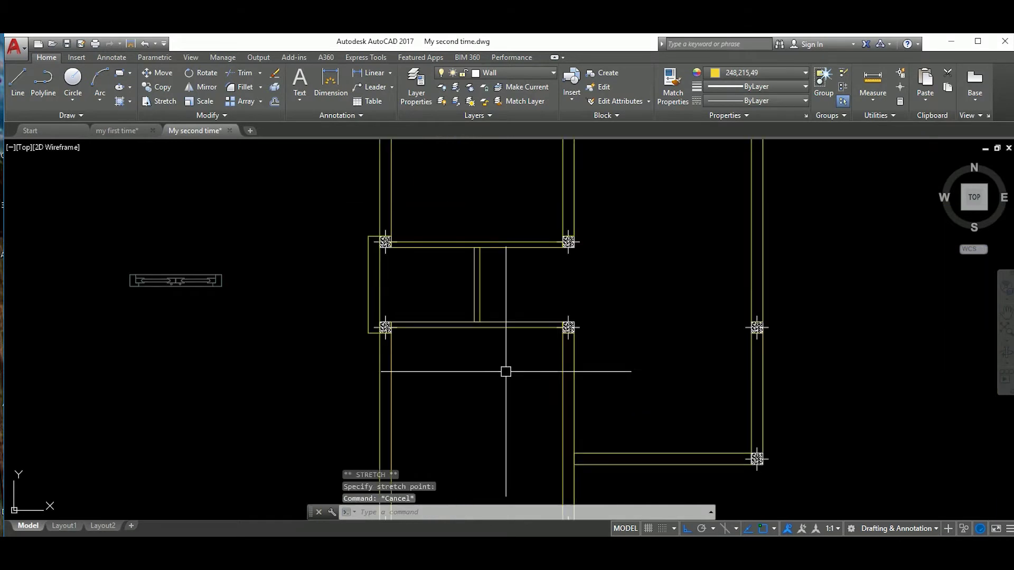
scroll(503, 326, down, 4)
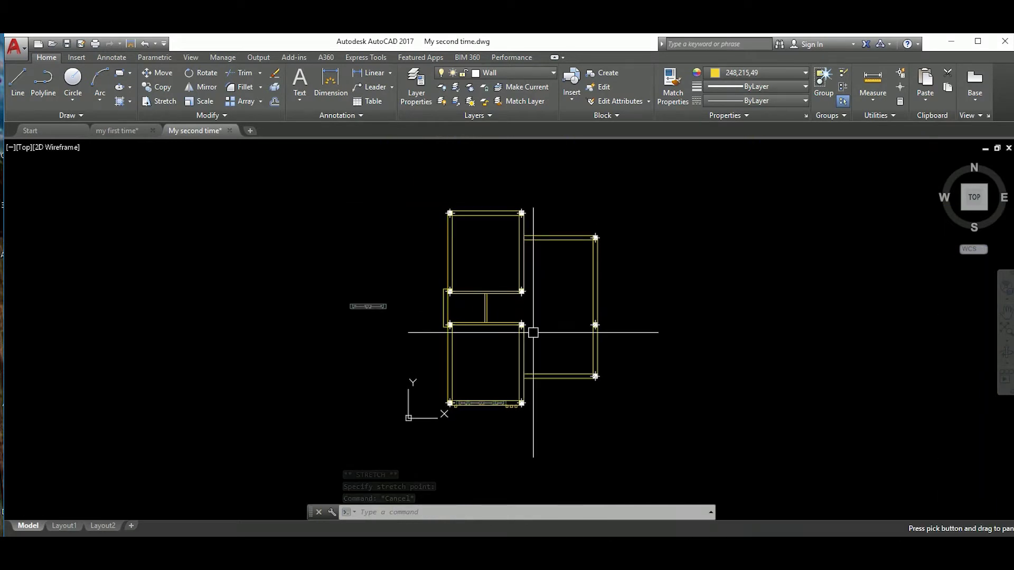
scroll(502, 307, up, 4)
scroll(514, 325, up, 2)
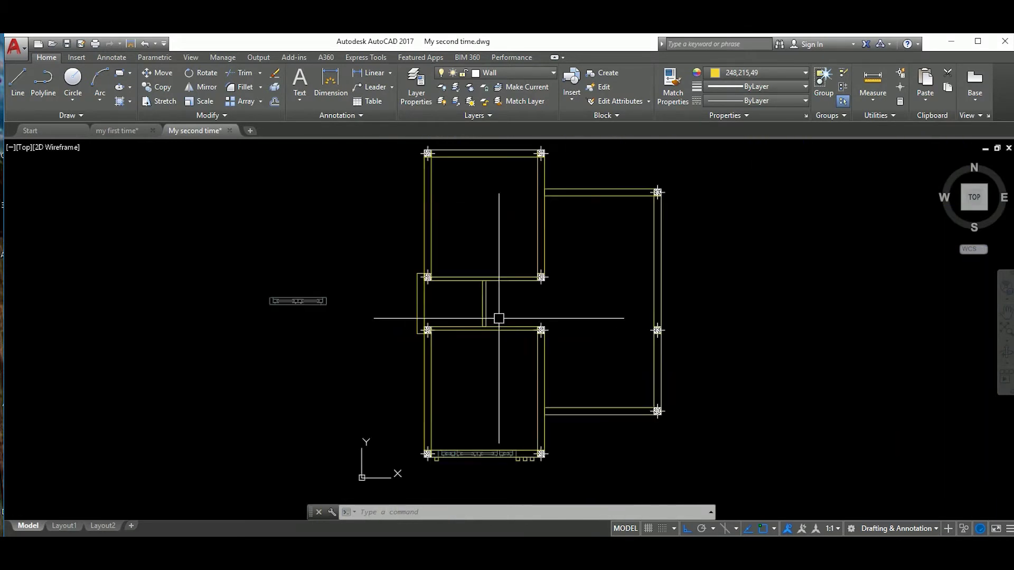
scroll(574, 353, down, 4)
middle_drag(567, 499, 525, 441)
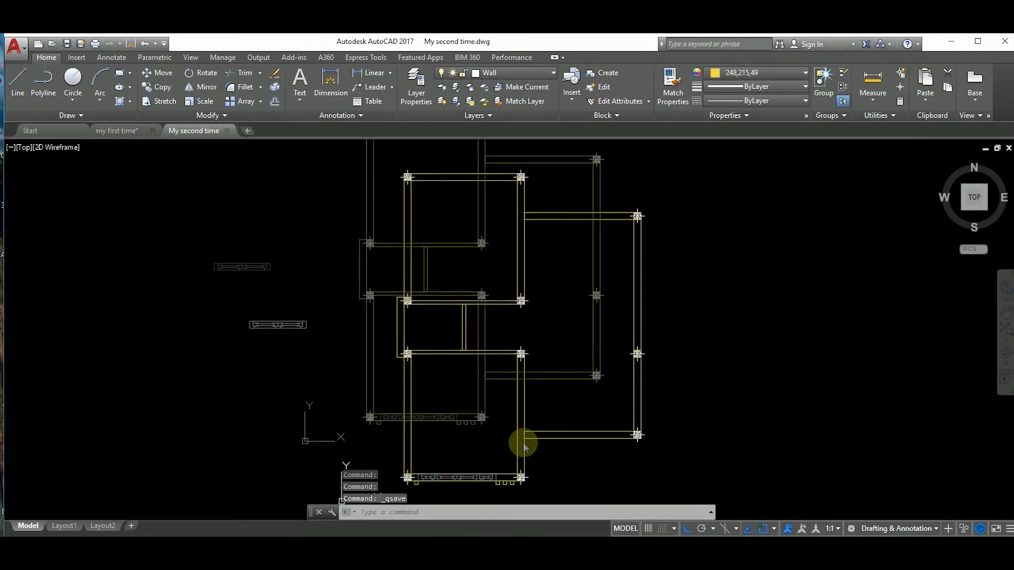
Window-select the wall ends near the bottom column, then clear the selection.
click(516, 380)
scroll(521, 335, up, 3)
scroll(545, 368, down, 3)
click(546, 368)
scroll(546, 368, up, 5)
key(Escape)
Draw a rectangle over the column and move it just below the column.
text(rec)
key(Return)
click(476, 324)
click(547, 395)
click(547, 364)
text(m)
key(Return)
click(546, 395)
click(546, 465)
Stretch the rectangle's bottom edge by 200.
scroll(507, 300, up, 2)
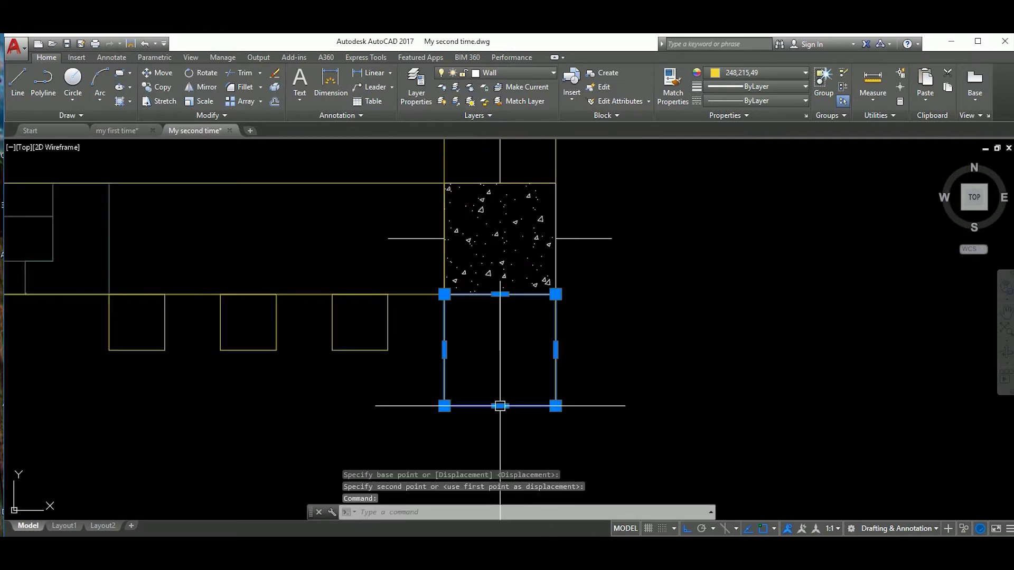
click(498, 409)
text(200)
key(Return)
key(Escape)
scroll(609, 401, down, 5)
scroll(419, 407, up, 3)
key(Escape)
scroll(516, 344, down, 3)
scroll(581, 369, up, 3)
Select the corner rectangle and the window block, then cancel the attempted copy.
drag(438, 287, 557, 356)
scroll(618, 369, down, 3)
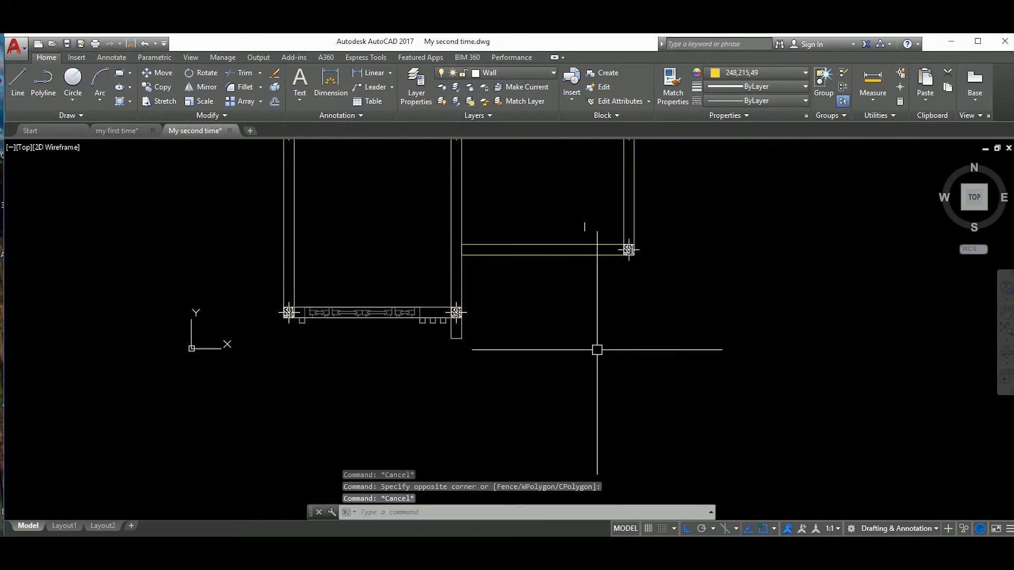
scroll(618, 369, up, 3)
click(681, 285)
click(560, 267)
text(cob)
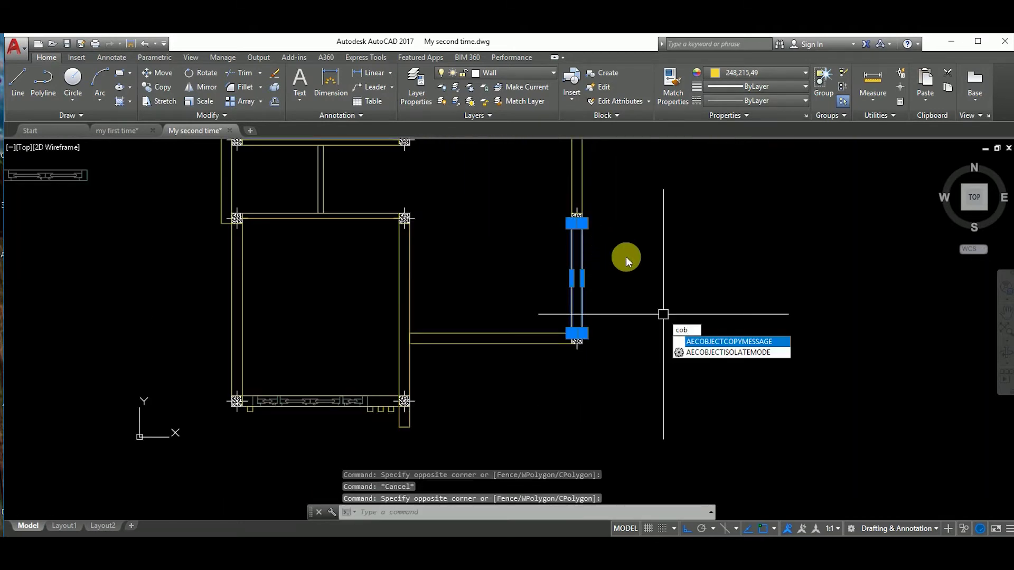
key(BackSpace)
key(Return)
scroll(628, 253, up, 2)
click(568, 219)
scroll(619, 298, up, 2)
key(Escape)
Erase the stray horizontal line drawn across the plan.
key(l)
key(Return)
click(288, 344)
click(727, 345)
key(Escape)
click(568, 394)
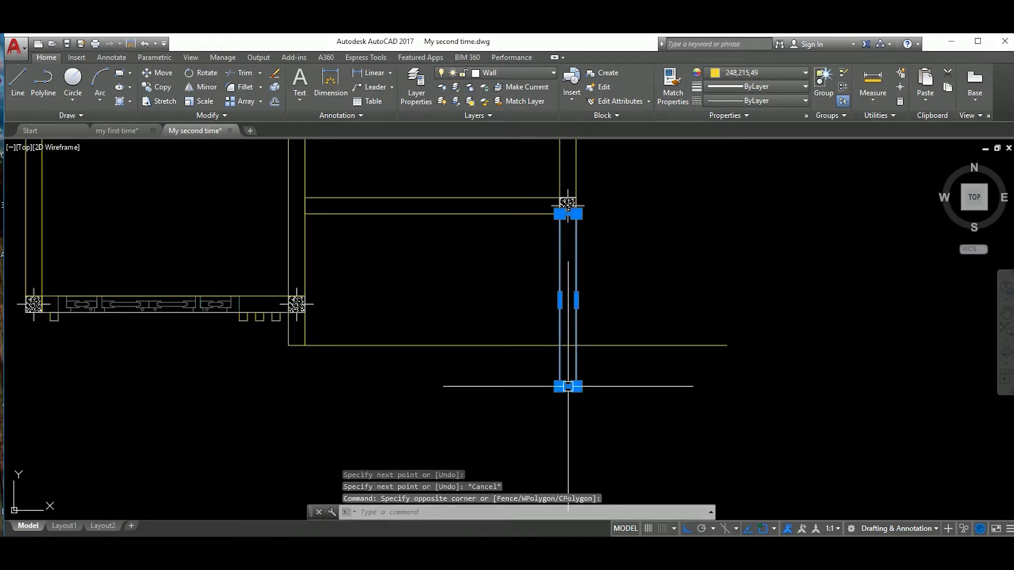
click(565, 343)
text(e)
key(Return)
Grab a wall's bottom-edge midpoint to stretch, then cancel and clear the selection.
scroll(623, 316, down, 4)
scroll(412, 327, up, 3)
scroll(391, 377, up, 2)
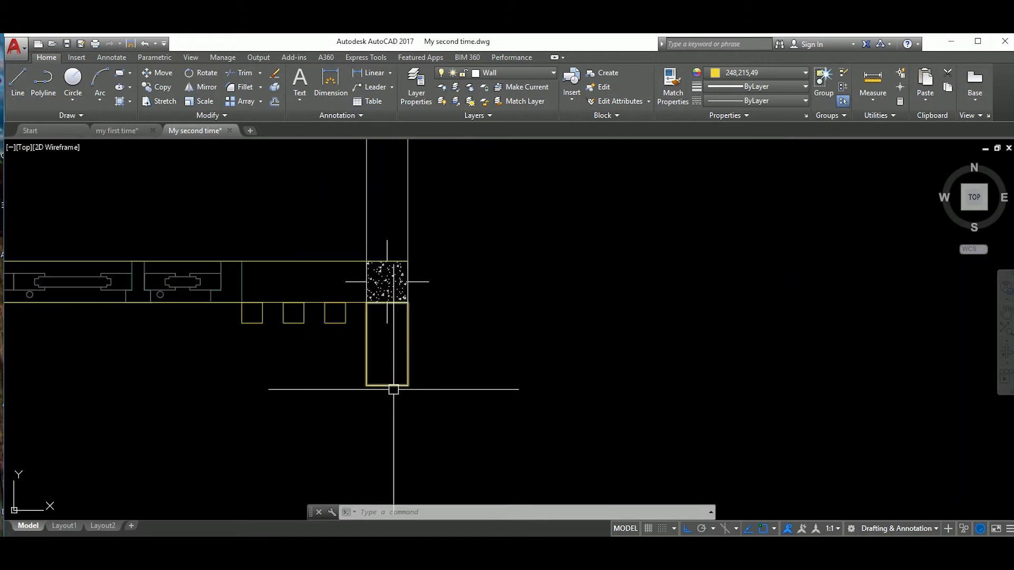
click(386, 385)
scroll(389, 362, down, 5)
scroll(544, 364, up, 3)
scroll(476, 371, up, 2)
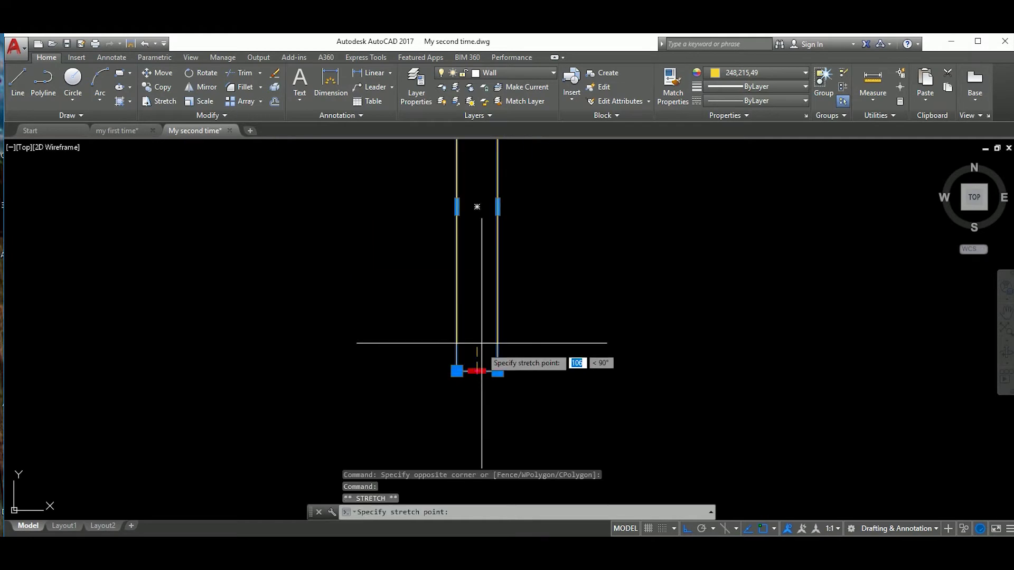
key(Escape)
scroll(482, 340, down, 4)
key(Escape)
Select every object to bring the complete wall layout into view.
text(re)
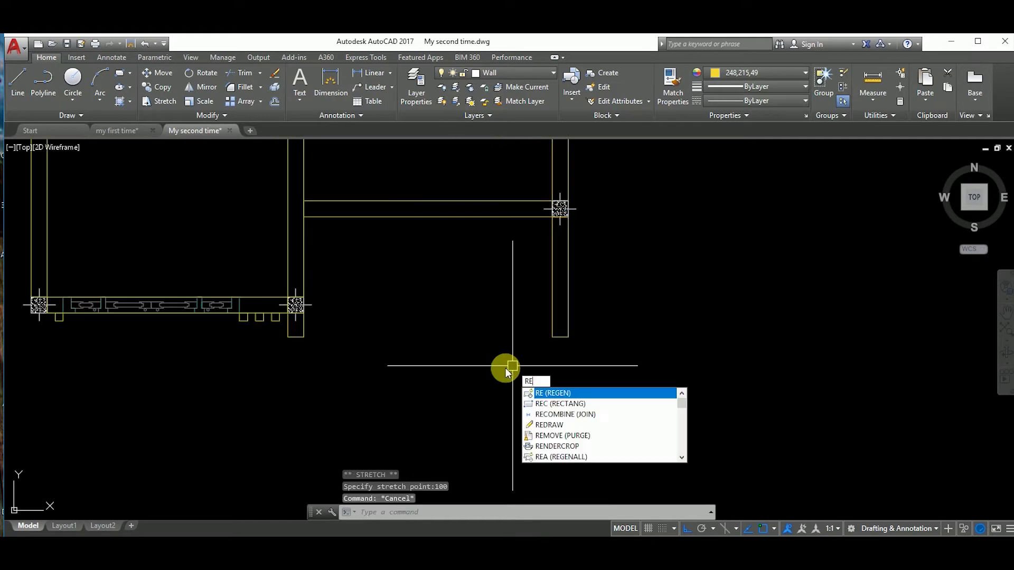
key(Escape)
scroll(494, 241, down, 5)
key(ctrl+a)
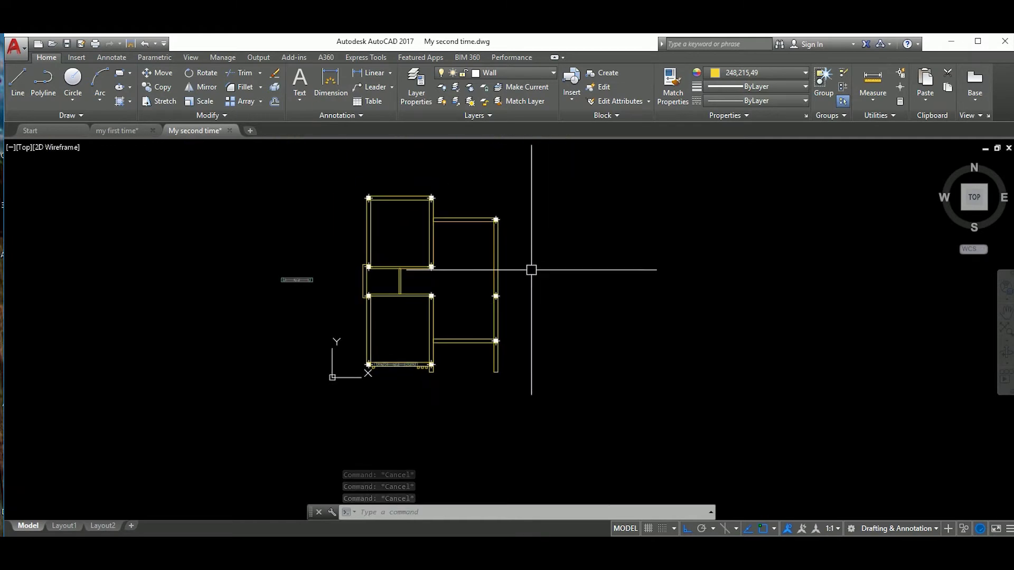
scroll(452, 294, up, 6)
Copy the vertical wall piece to start the partition between the left rooms.
scroll(426, 283, up, 2)
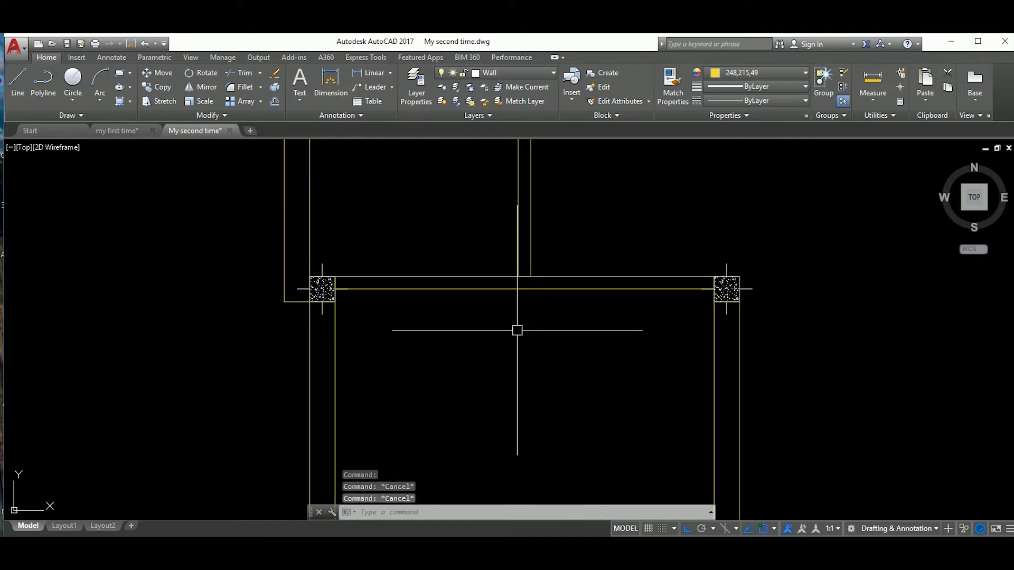
scroll(516, 328, down, 4)
scroll(498, 305, up, 2)
click(529, 283)
text(o)
key(Return)
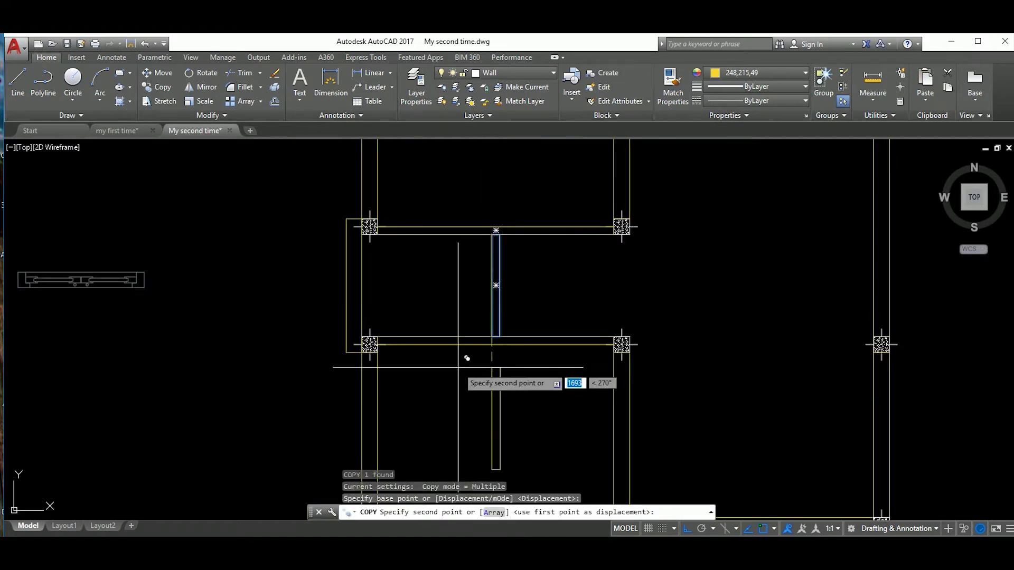
scroll(497, 288, up, 4)
click(455, 340)
scroll(457, 324, down, 2)
key(Escape)
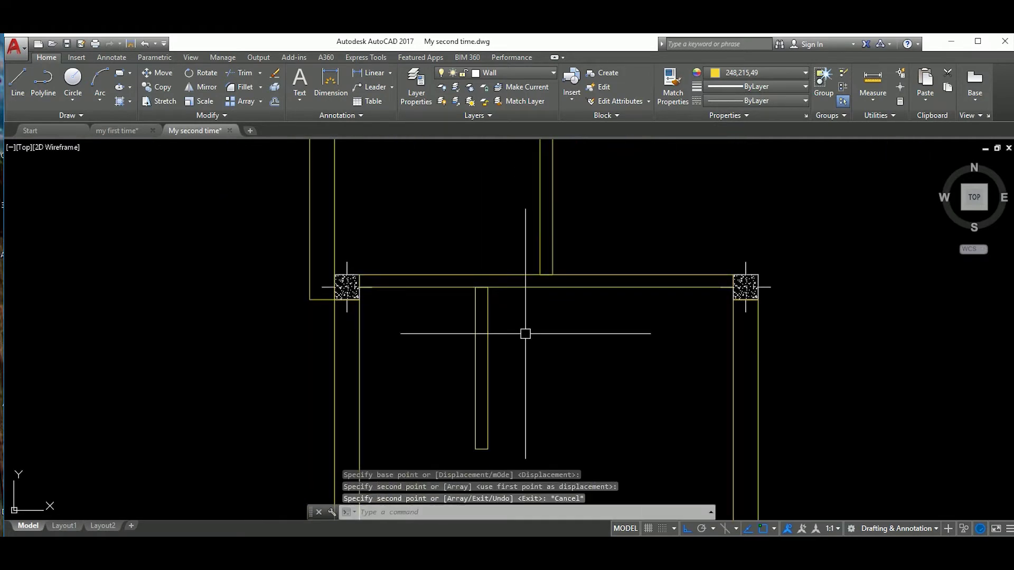
Move the vertical wall piece 104 units left to form the step.
middle_drag(526, 333, 558, 332)
key(BackSpace)
text(l)
key(Return)
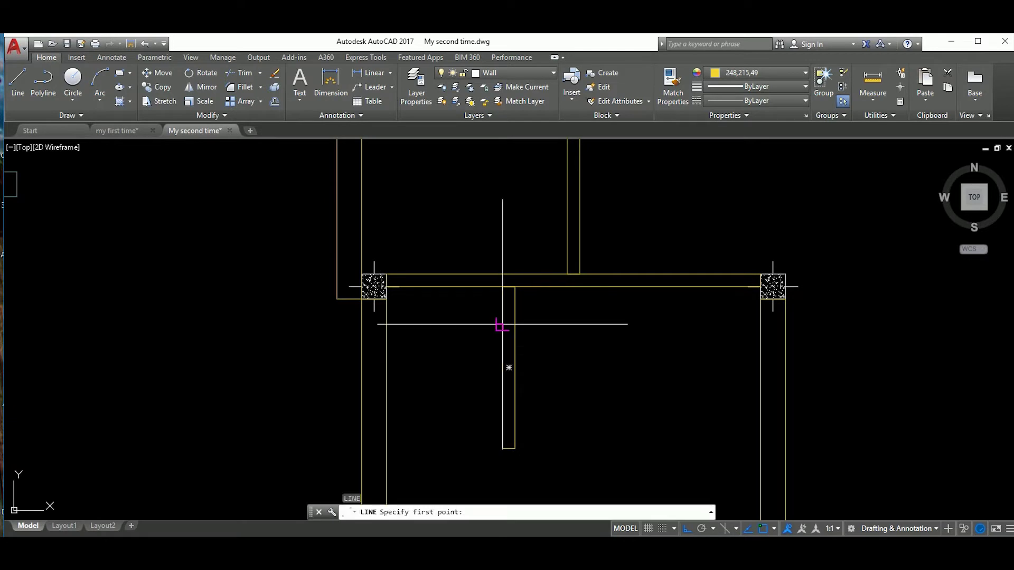
key(Escape)
click(502, 337)
text(m)
key(Return)
click(582, 348)
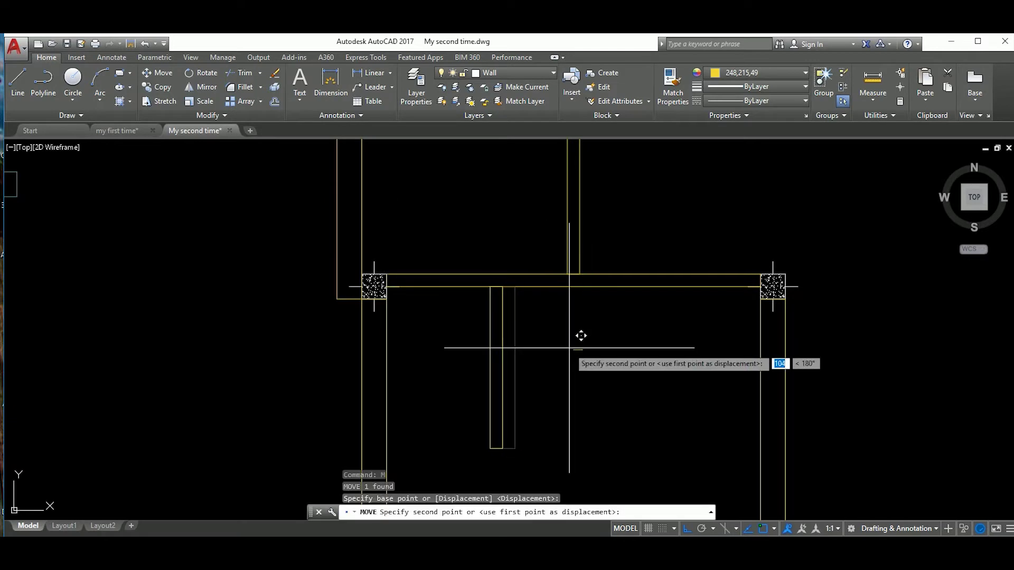
key(Return)
Rotate the window piece to a horizontal orientation.
text(co)
key(Return)
key(Escape)
scroll(584, 350, down, 3)
click(600, 389)
text(o)
key(Return)
click(602, 369)
Move the window piece so it sits against the wall.
text(m)
key(Return)
click(490, 289)
scroll(462, 285, up, 3)
key(Return)
click(501, 275)
Select the horizontal wall piece and grab its end for a stretch, then cancel.
scroll(507, 344, down, 3)
scroll(358, 307, up, 3)
click(357, 308)
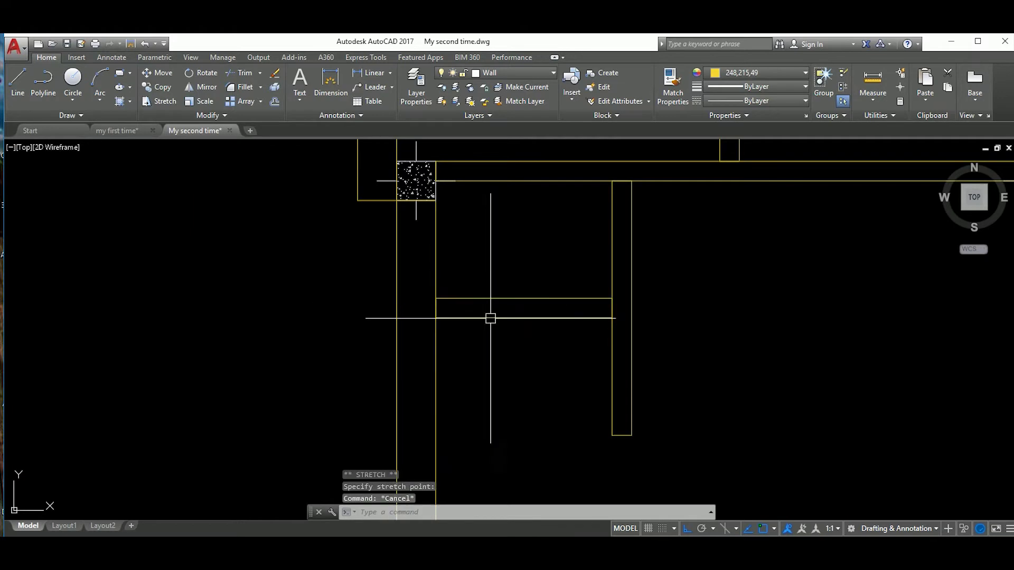
scroll(554, 369, down, 4)
middle_drag(555, 369, 572, 355)
scroll(576, 355, down, 3)
scroll(475, 330, up, 3)
drag(475, 330, 660, 296)
scroll(528, 312, up, 3)
click(53, 299)
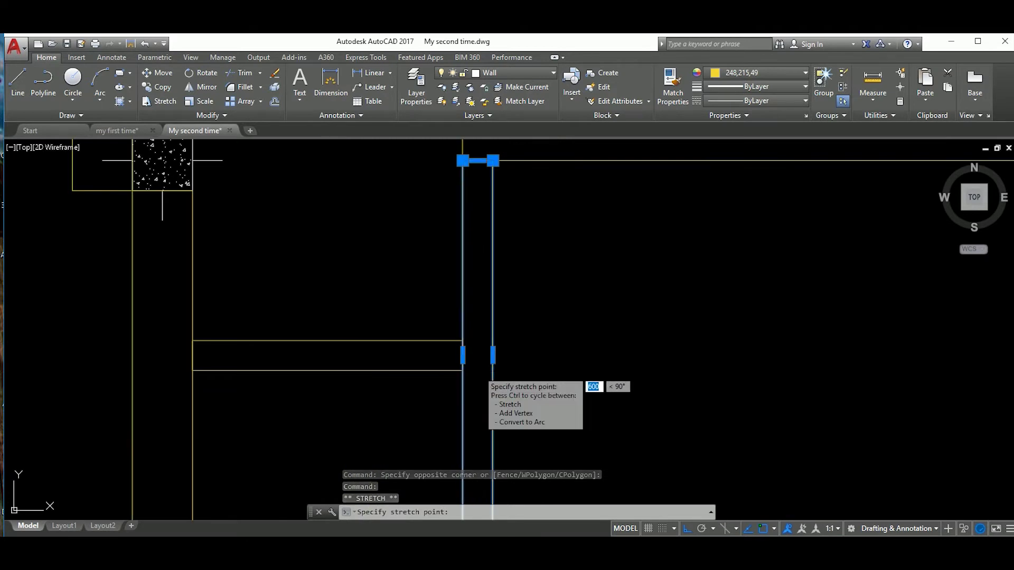
key(Escape)
Open the Layer dropdown to pick the Hatch layer.
scroll(477, 371, down, 3)
scroll(515, 355, down, 2)
scroll(665, 388, down, 2)
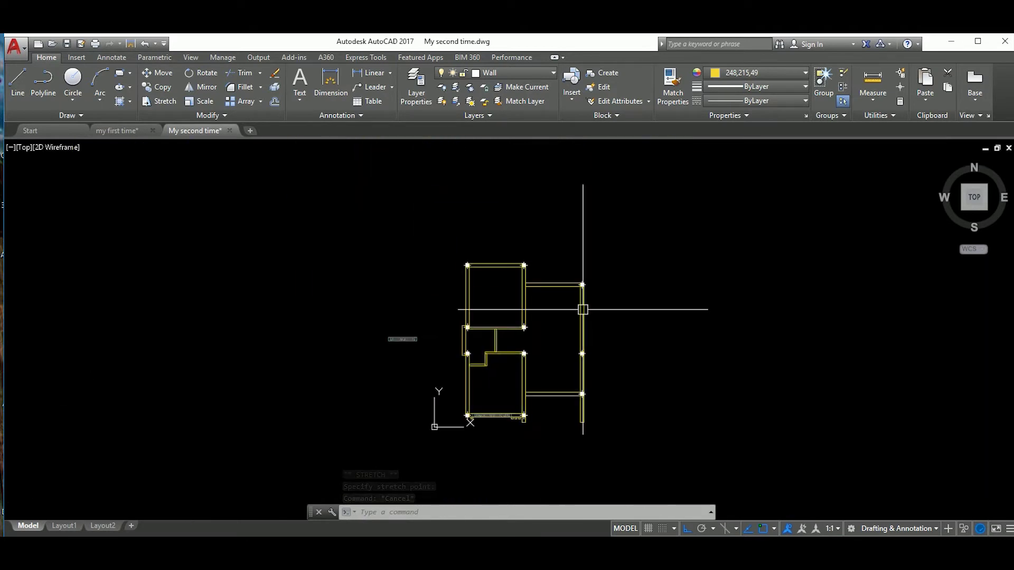
click(521, 74)
Make Hatch the current layer with drawing colour red 205,32,39.
click(502, 130)
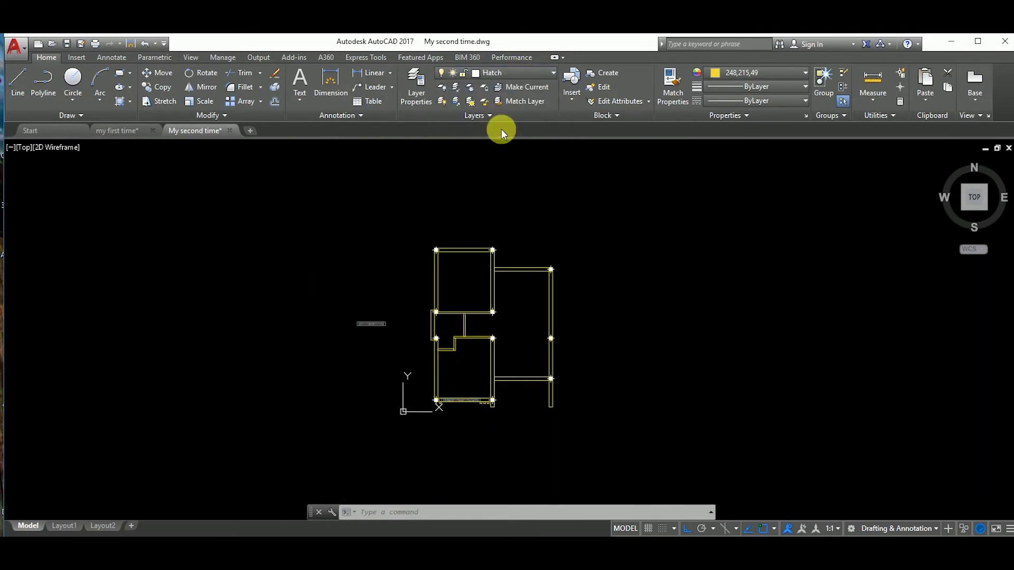
click(774, 74)
click(749, 131)
scroll(528, 396, up, 4)
key(Return)
scroll(539, 399, up, 3)
Draw a step rectangle below the bottom wall and copy it downward twice.
click(464, 404)
click(582, 401)
click(459, 387)
text(o)
key(Return)
click(582, 367)
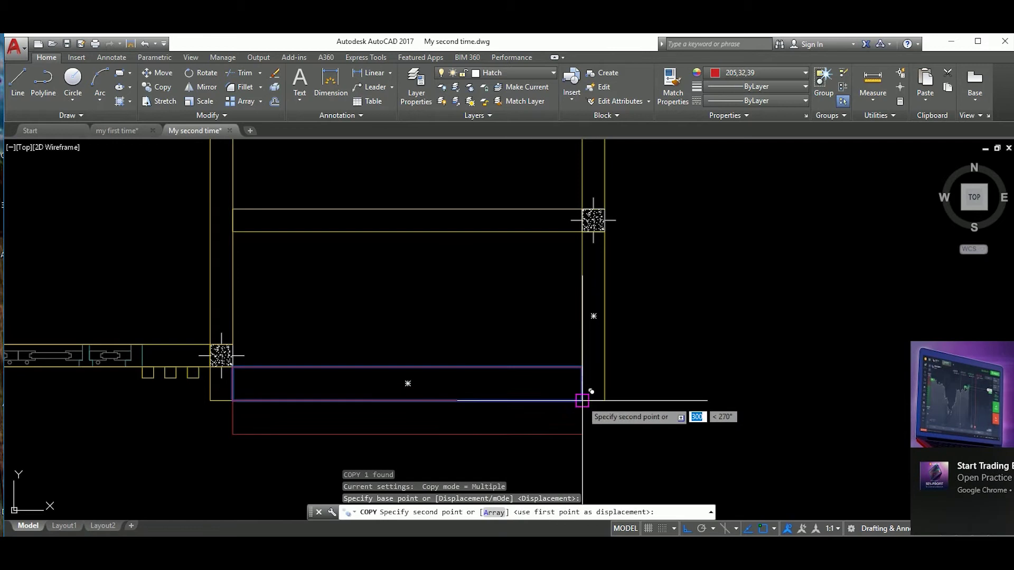
click(581, 401)
middle_drag(617, 453, 612, 408)
key(Escape)
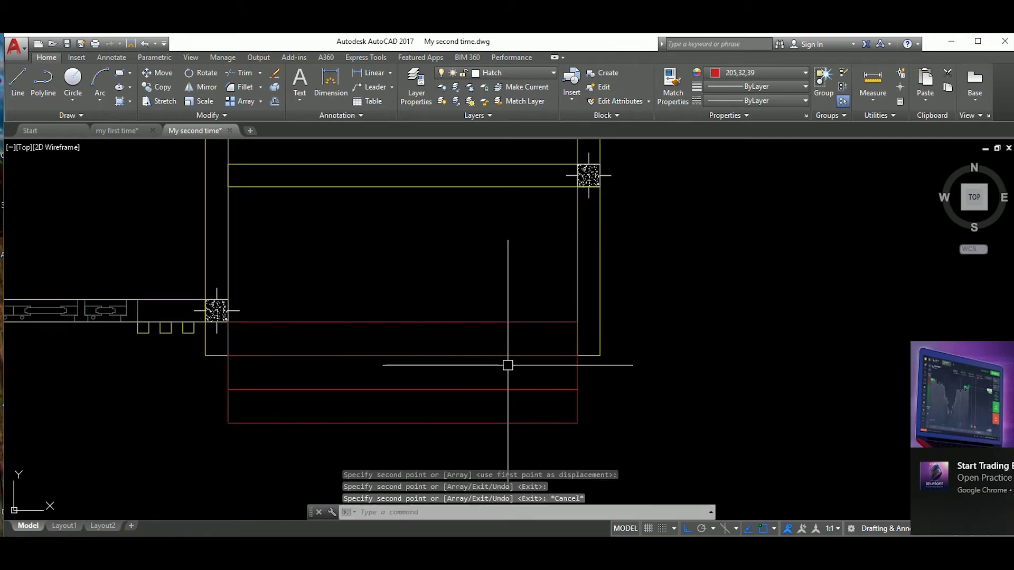
scroll(507, 375, down, 5)
mouse_move(358, 307)
middle_down()
mouse_move(528, 306)
mouse_move(530, 332)
middle_up()
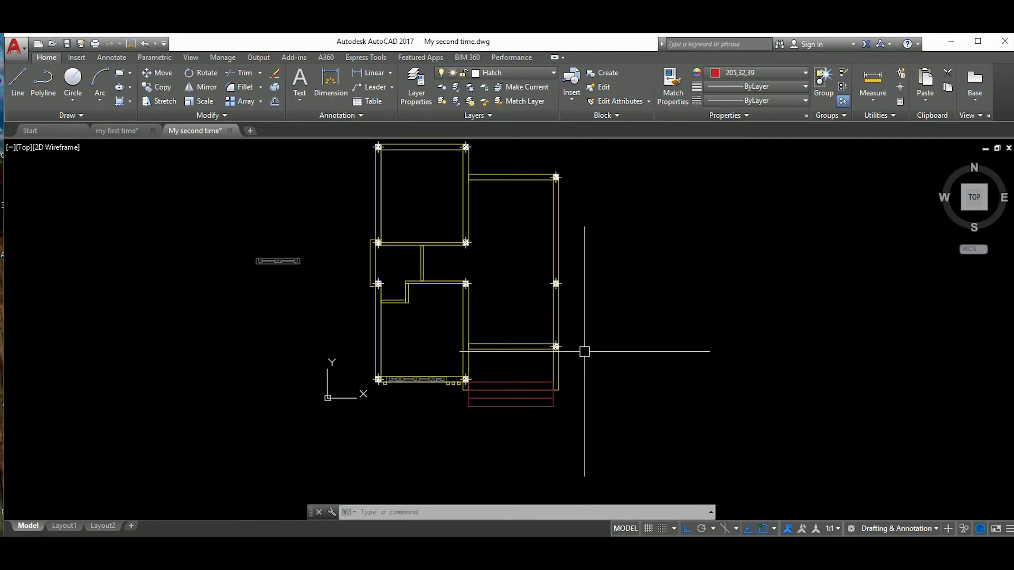
mouse_move(495, 290)
middle_down()
mouse_move(552, 349)
mouse_move(504, 361)
middle_up()
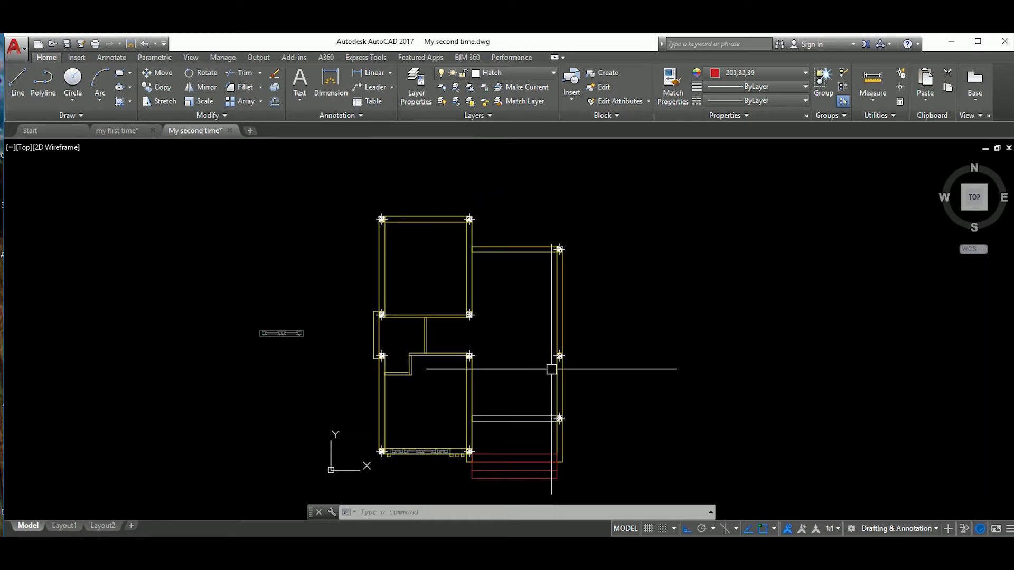
Paste the furniture blocks and move them beside the floor plan.
click(732, 304)
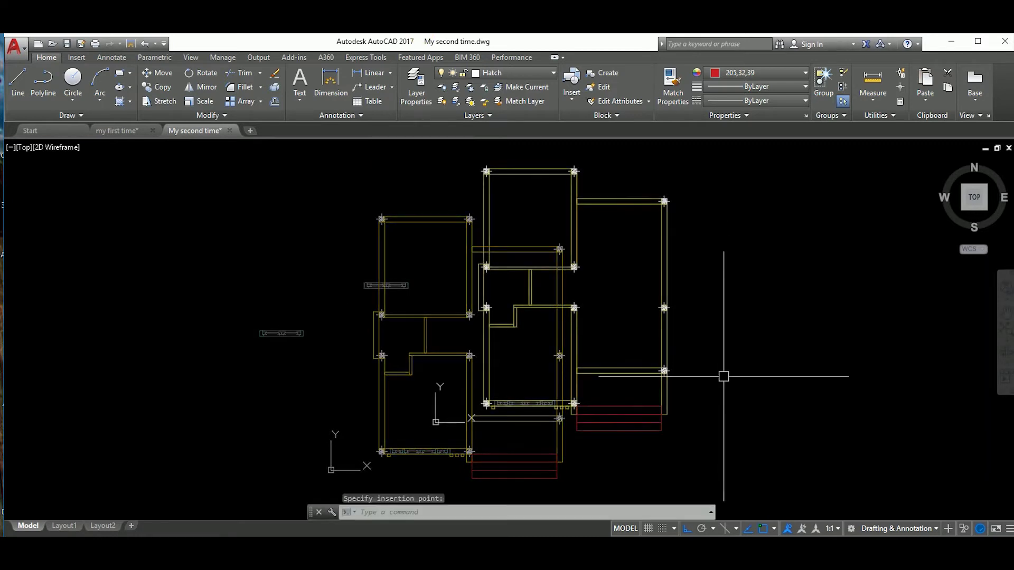
scroll(726, 362, down, 5)
text(m)
key(Return)
click(828, 353)
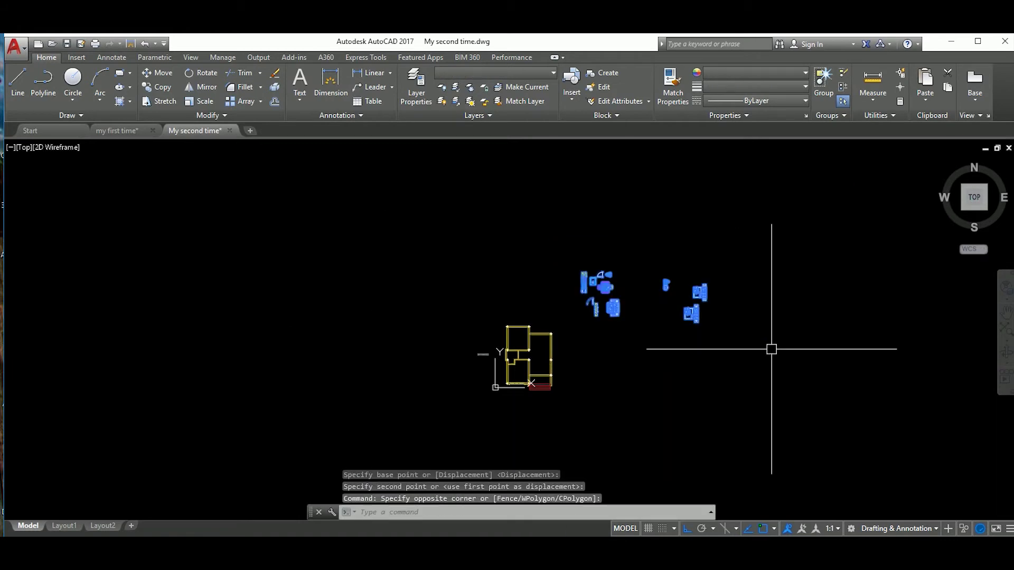
click(723, 418)
scroll(668, 408, up, 5)
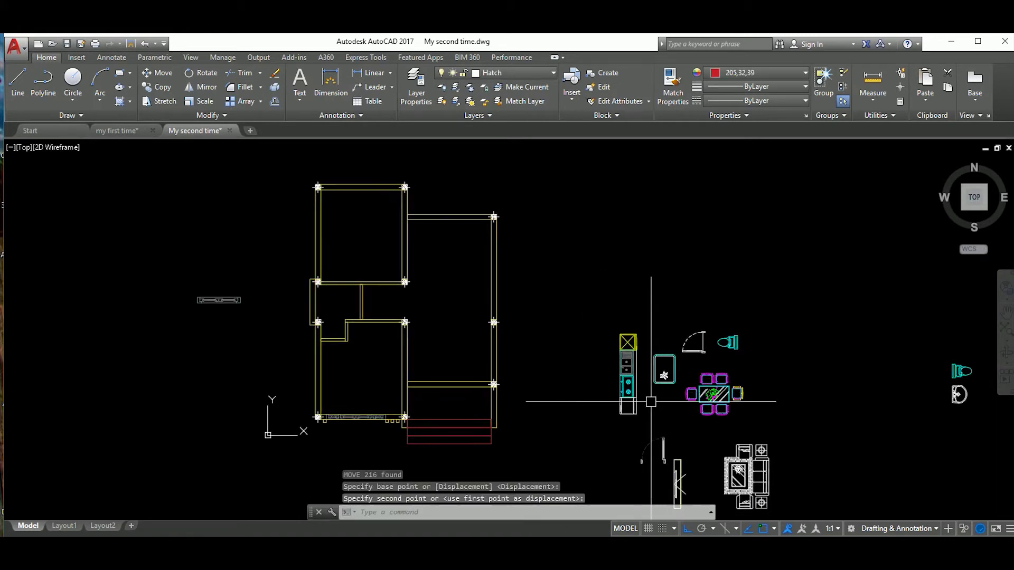
Mirror the kitchen counter unit across a near-vertical mirror line.
click(662, 399)
scroll(663, 399, up, 4)
scroll(653, 397, down, 1)
click(613, 313)
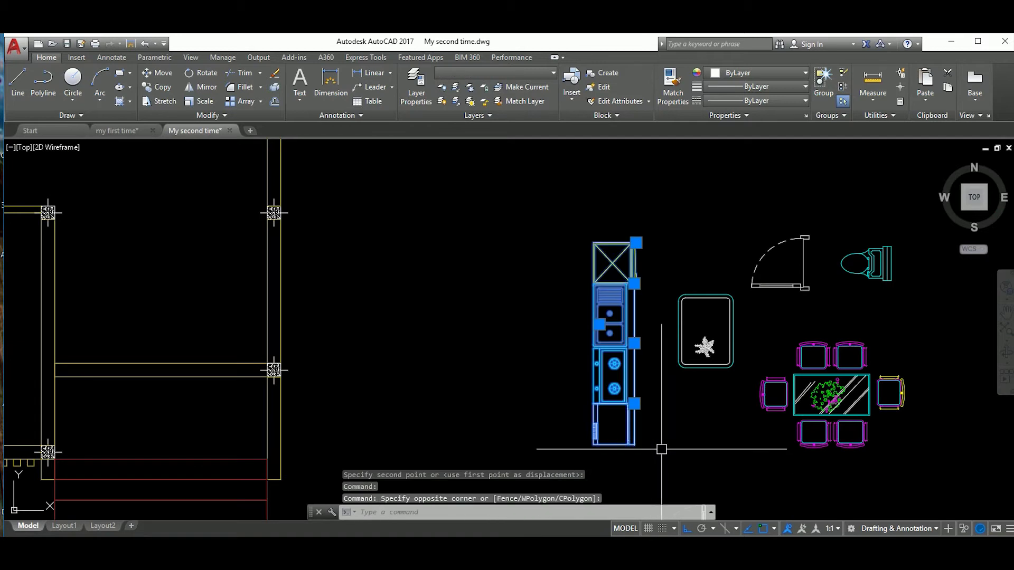
text(mi)
key(Return)
click(528, 422)
click(543, 301)
Erase the mirror source and move the kitchen unit into the wall corner.
text(y)
scroll(564, 378, up, 2)
scroll(586, 417, down, 2)
click(586, 418)
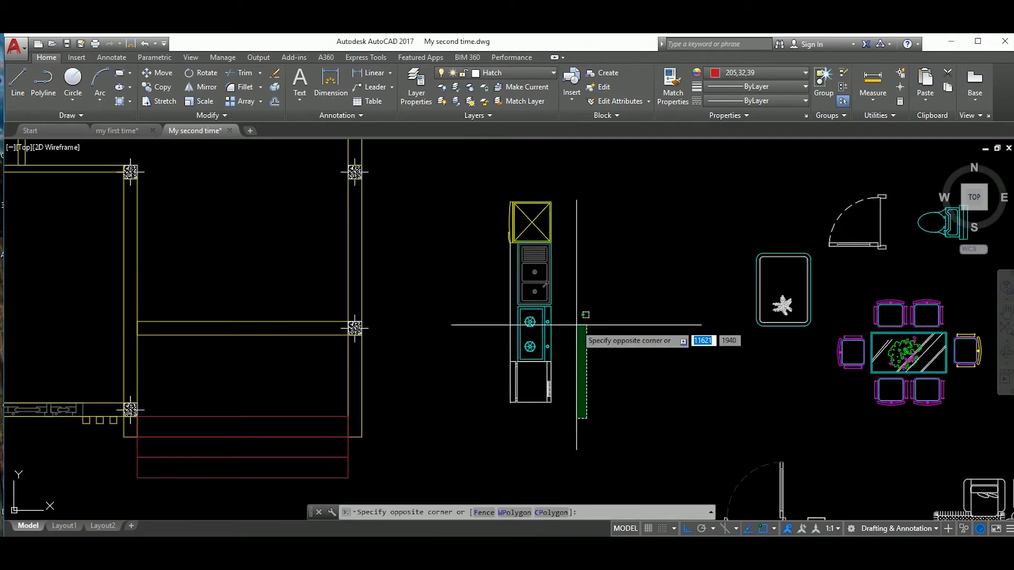
scroll(532, 324, down, 2)
scroll(611, 357, up, 2)
click(587, 405)
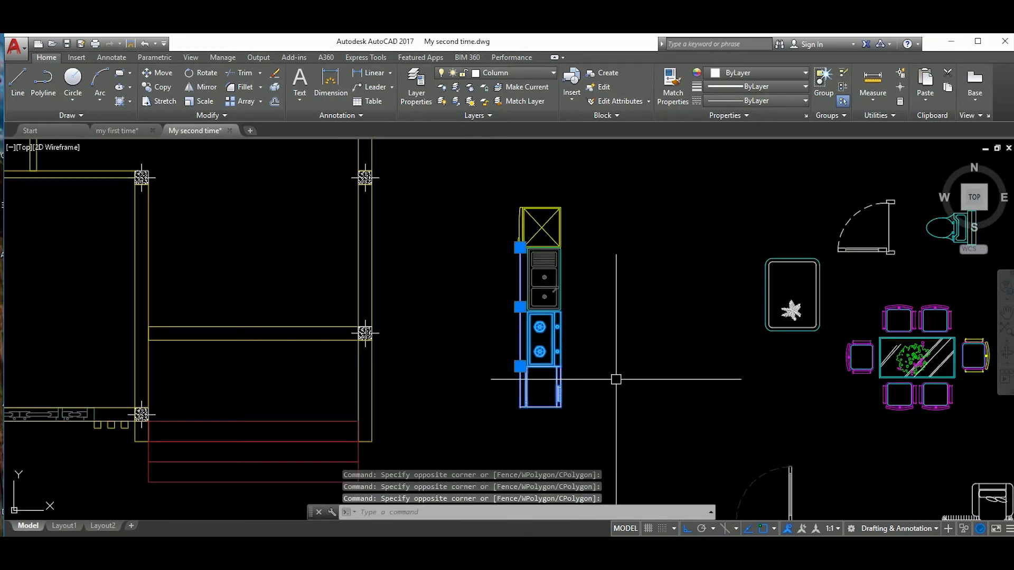
text(m)
key(Return)
scroll(565, 315, up, 5)
click(561, 313)
scroll(561, 313, down, 6)
scroll(534, 219, up, 3)
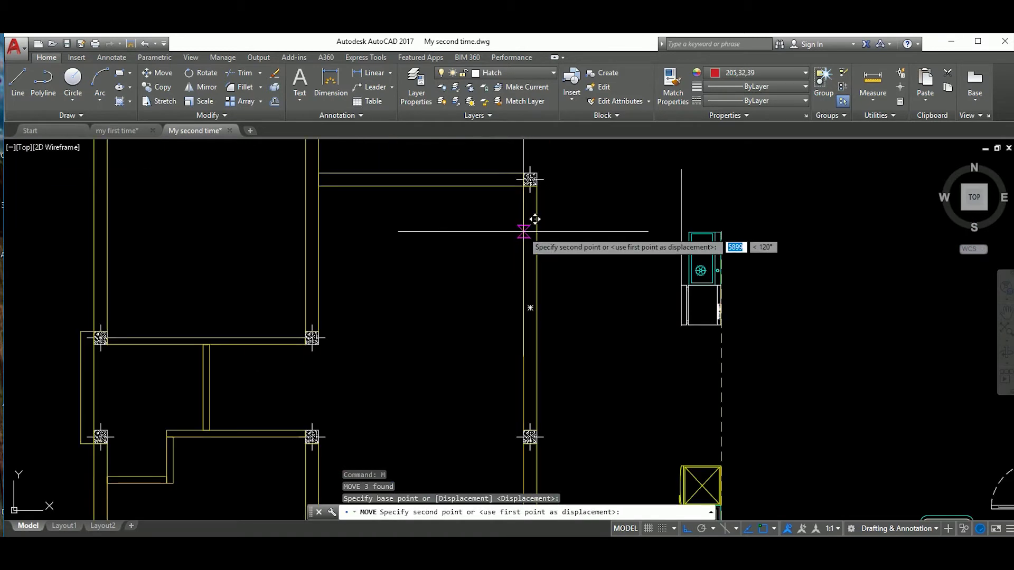
click(534, 220)
scroll(535, 219, down, 4)
scroll(555, 267, up, 5)
Clean up the counter corner so the red counter line meets the vertical line.
middle_drag(554, 267, 555, 301)
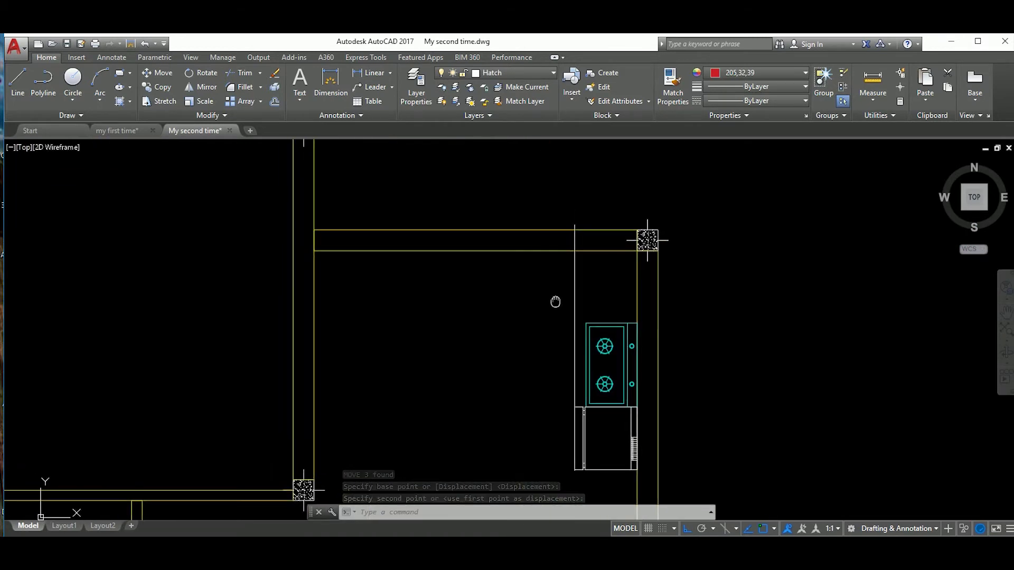
scroll(550, 301, down, 5)
scroll(531, 280, up, 5)
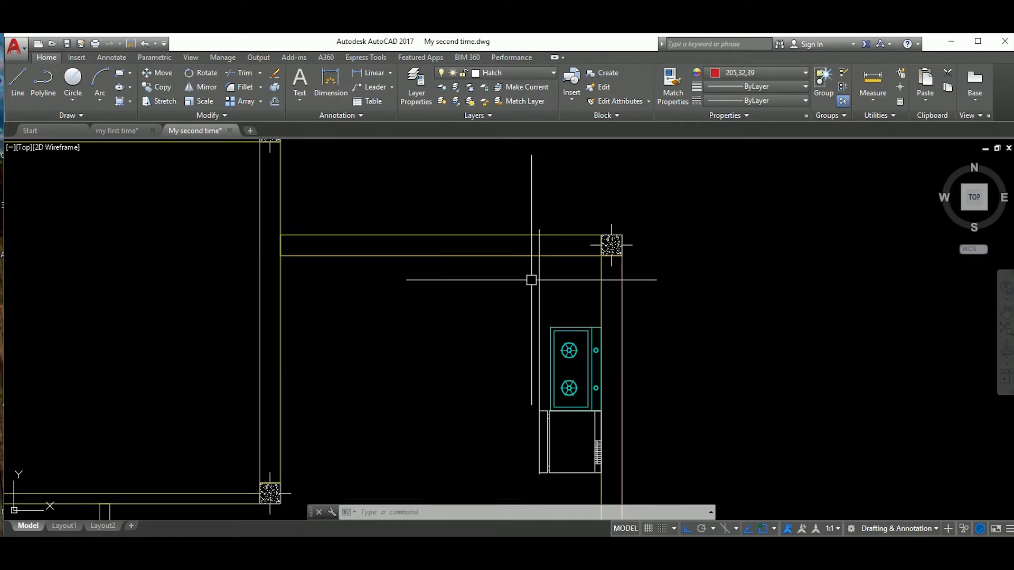
text(L)
key(Return)
scroll(531, 280, down, 5)
scroll(527, 272, up, 5)
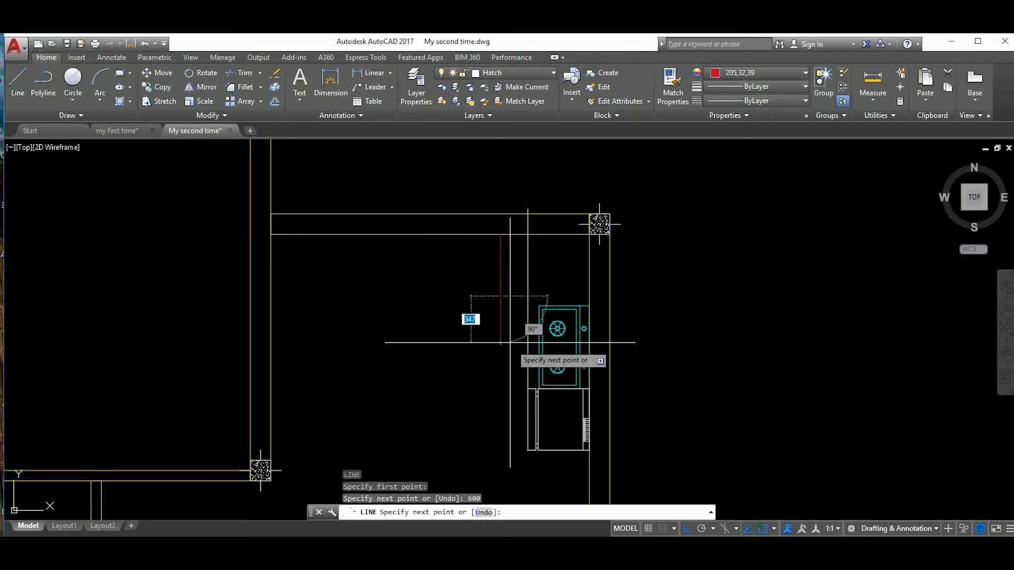
key(Escape)
scroll(505, 303, down, 5)
scroll(559, 312, up, 5)
key(Escape)
key(Return)
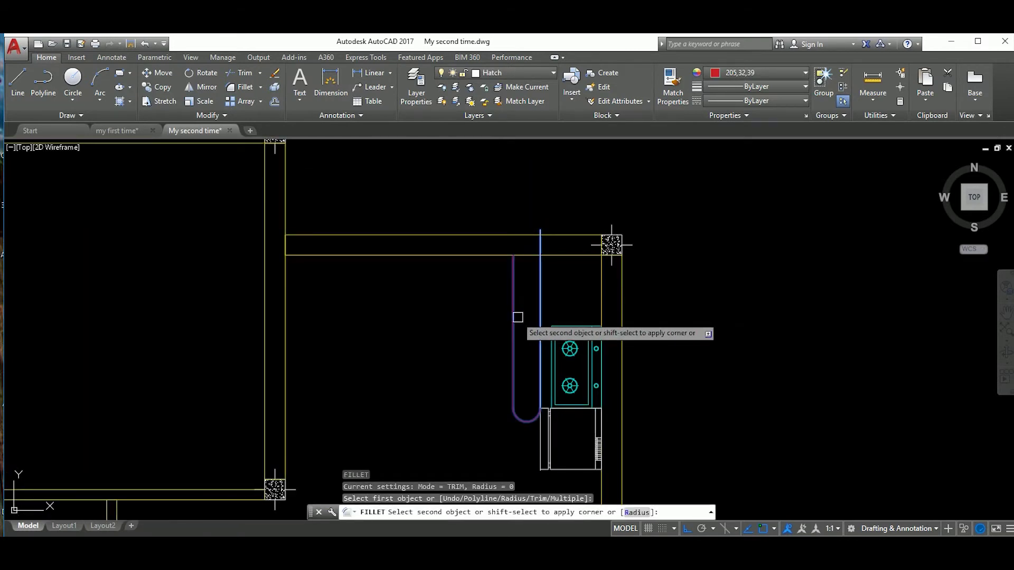
scroll(514, 317, up, 2)
key(Escape)
text(l)
key(Return)
click(490, 313)
click(555, 322)
key(Return)
scroll(536, 339, down, 3)
scroll(572, 378, up, 2)
Move the sink against the kitchen wall.
mouse_move(576, 380)
middle_down()
mouse_move(611, 407)
mouse_move(608, 419)
middle_up()
text(m)
key(Return)
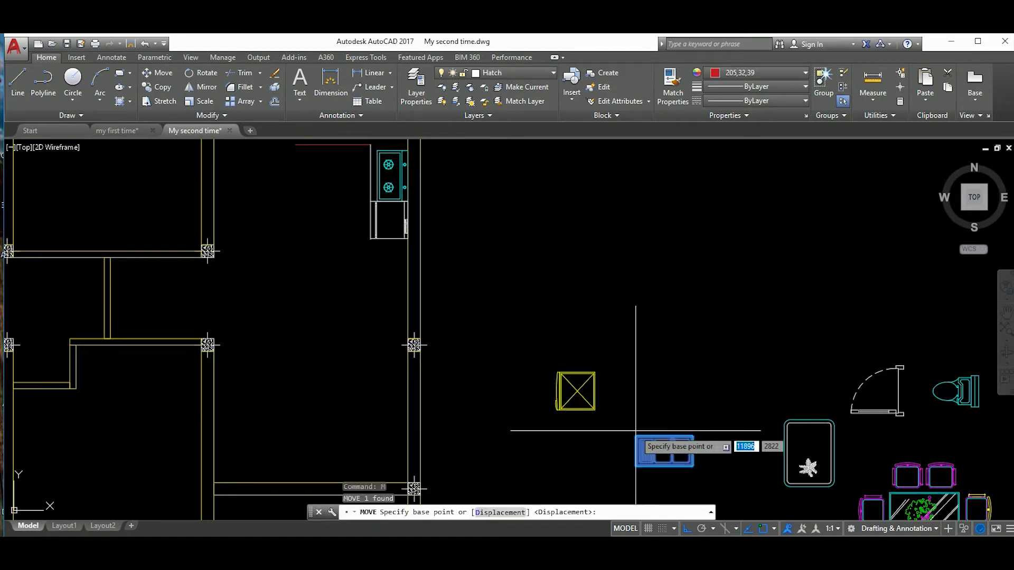
click(637, 436)
scroll(573, 355, down, 3)
scroll(565, 441, up, 5)
click(547, 391)
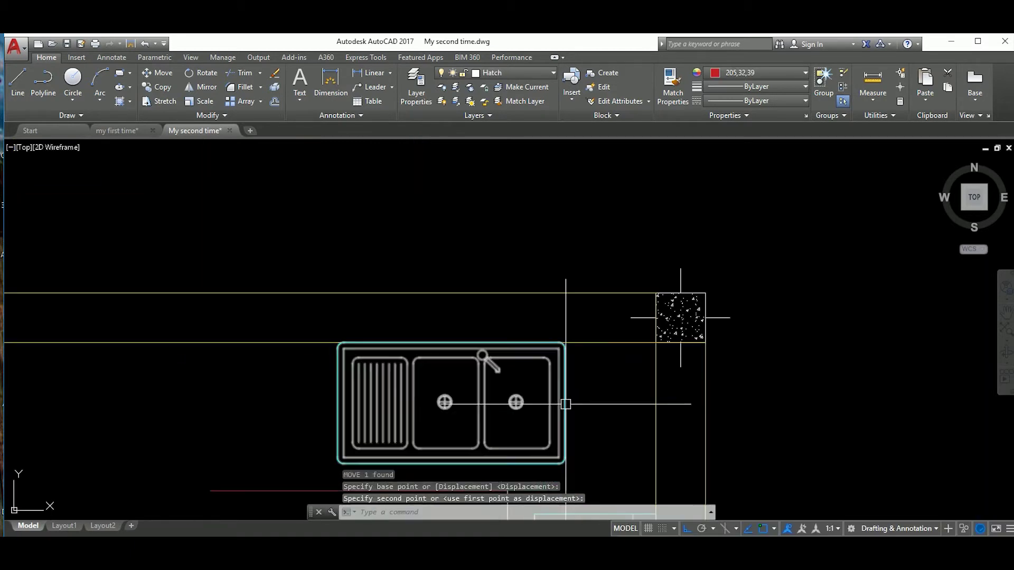
scroll(600, 407, up, 3)
scroll(533, 350, up, 2)
scroll(590, 362, down, 10)
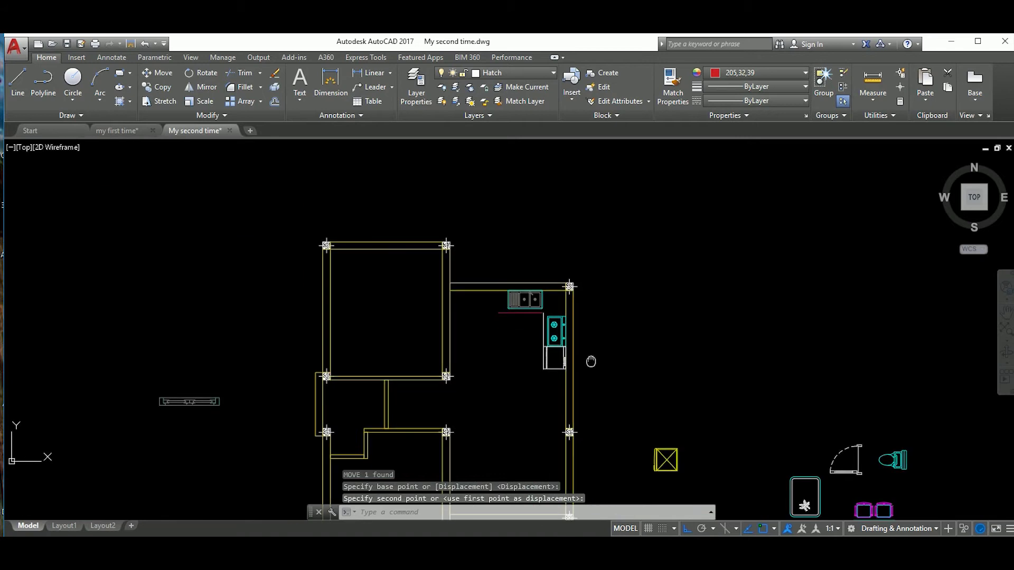
scroll(590, 362, up, 2)
Move the crossed box block from beside the plan to directly below the stove.
middle_drag(589, 359, 584, 346)
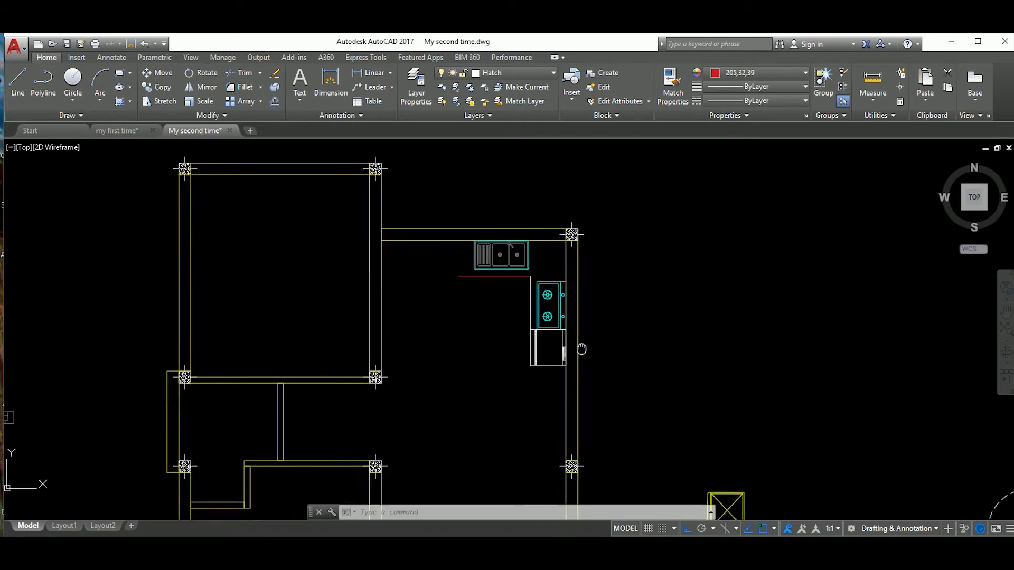
scroll(616, 364, down, 2)
click(687, 378)
key(m)
key(Return)
click(679, 415)
scroll(602, 422, up, 3)
click(601, 417)
scroll(629, 420, down, 2)
scroll(629, 419, up, 3)
middle_drag(628, 420, 590, 386)
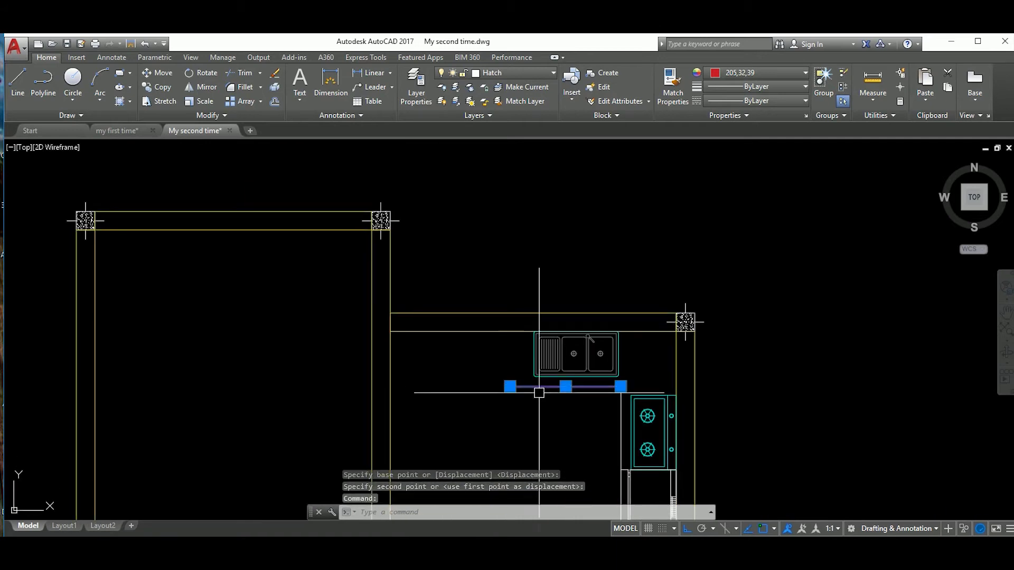
scroll(516, 387, up, 4)
click(499, 383)
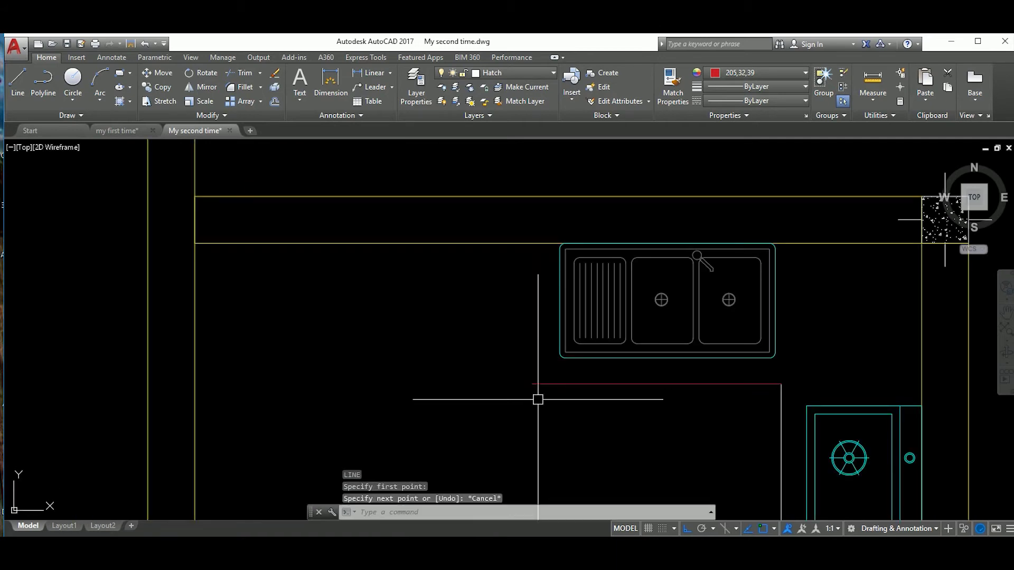
scroll(578, 309, down, 5)
key(Escape)
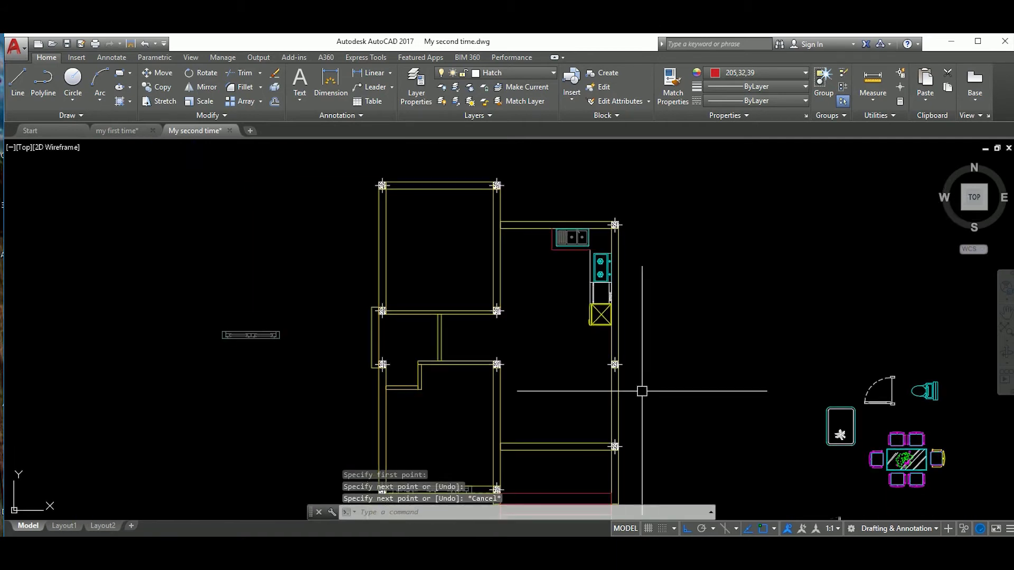
Move the first door into its wall opening, snapping it against the hatched column.
scroll(669, 385, down, 2)
scroll(687, 351, up, 3)
click(678, 406)
text(m)
key(Return)
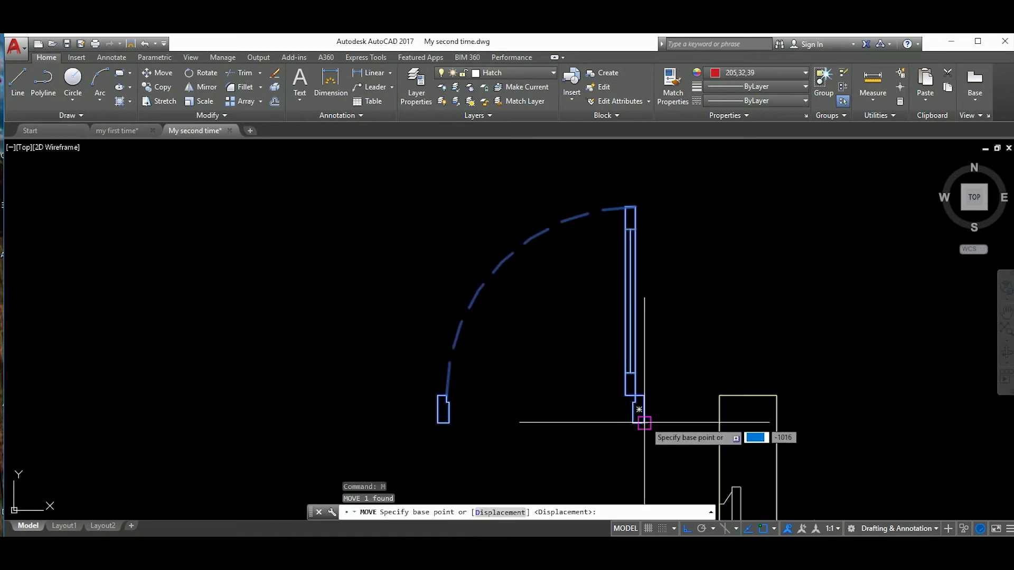
click(641, 420)
scroll(526, 311, up, 4)
click(538, 297)
scroll(581, 389, down, 3)
scroll(583, 389, up, 3)
scroll(480, 339, down, 3)
middle_drag(457, 349, 452, 378)
scroll(546, 375, up, 5)
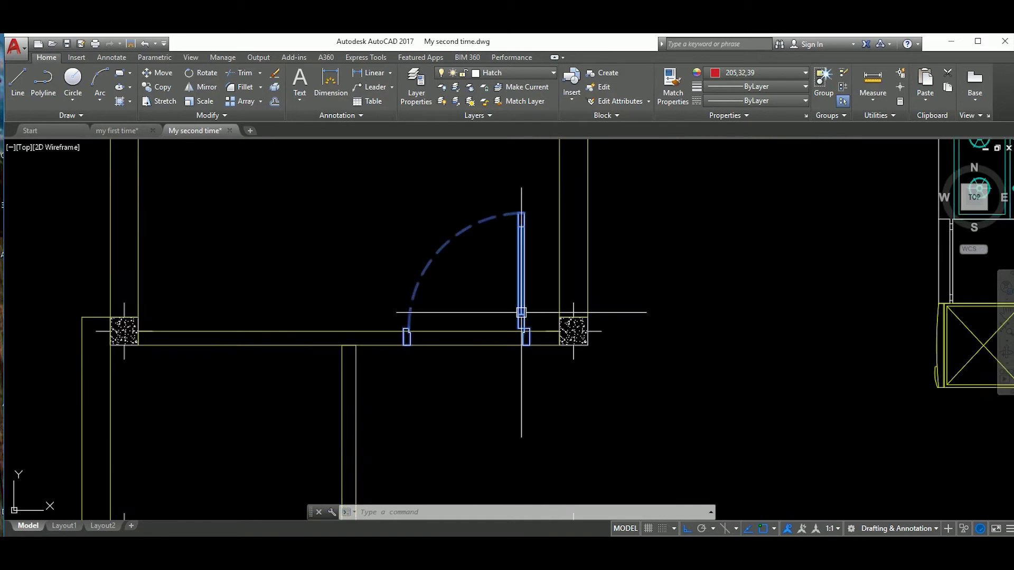
scroll(546, 375, up, 1)
click(596, 342)
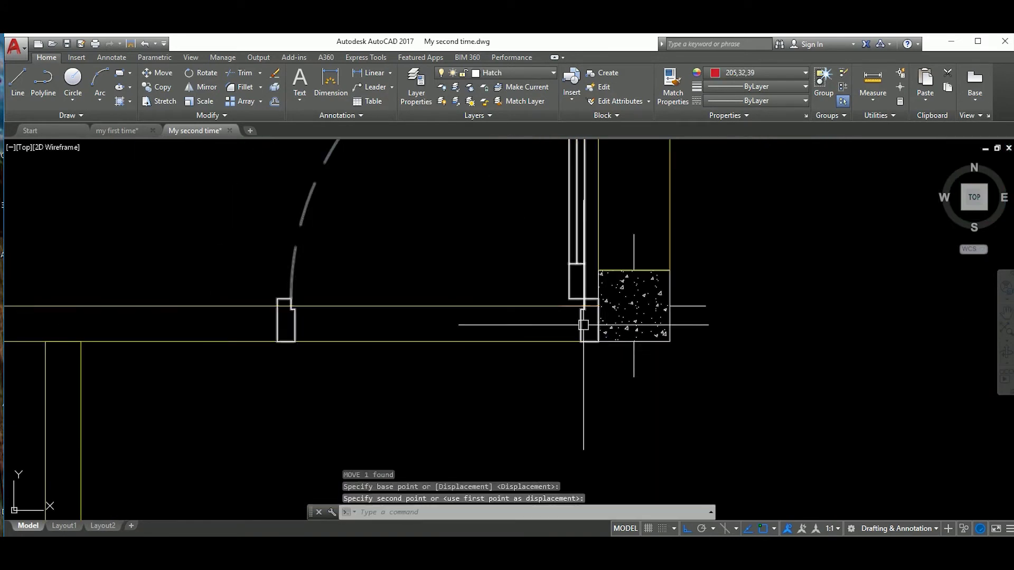
text(m)
Shift the first door again by a typed offset distance.
key(Return)
click(602, 384)
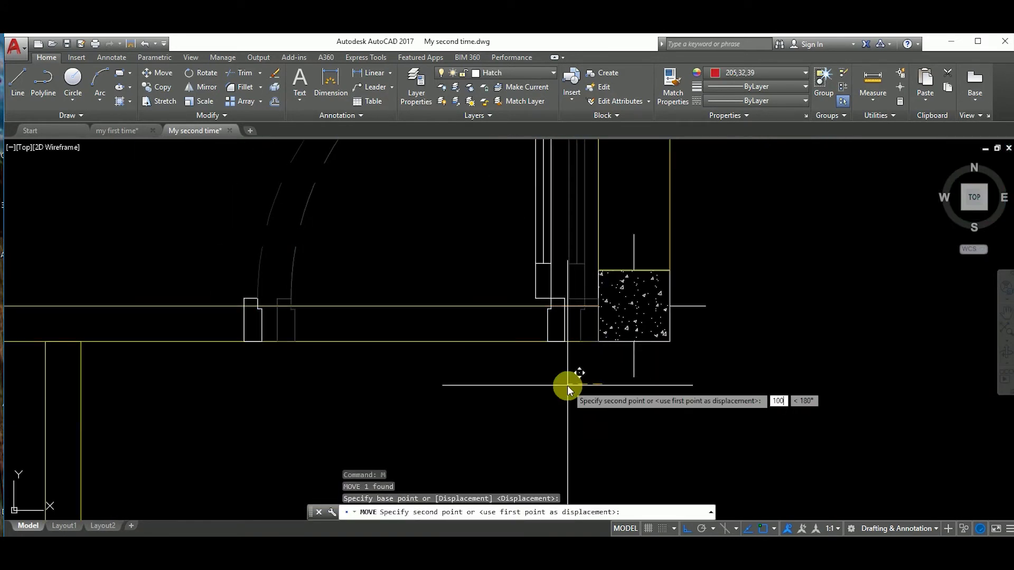
scroll(579, 373, down, 5)
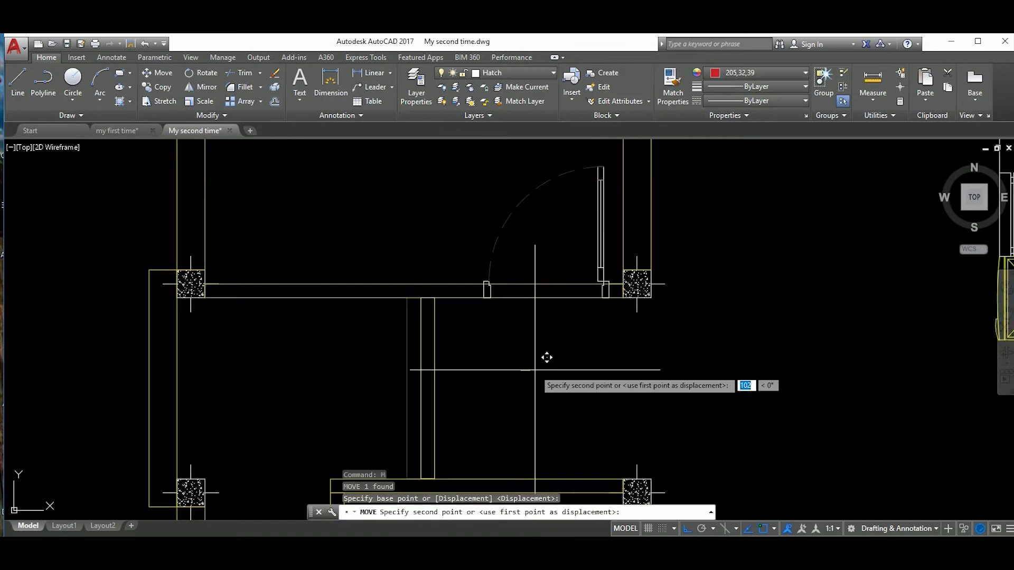
key(Return)
scroll(555, 380, down, 5)
middle_drag(559, 410, 567, 400)
scroll(567, 400, up, 3)
Move the second door against its wall beside the hallway.
click(713, 370)
key(m)
key(Return)
scroll(718, 393, up, 4)
click(718, 394)
scroll(546, 371, up, 4)
click(545, 371)
scroll(577, 402, down, 2)
scroll(628, 385, up, 8)
scroll(588, 396, down, 6)
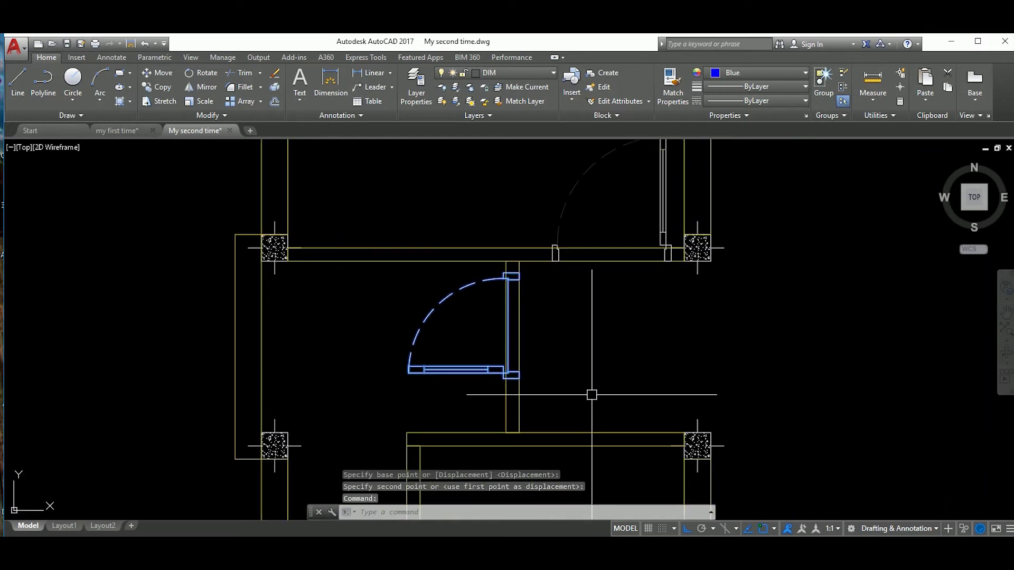
scroll(589, 377, down, 3)
Reposition the door to its new spot in the wall.
click(570, 435)
key(m)
key(Return)
scroll(498, 379, up, 3)
click(497, 379)
scroll(507, 390, down, 2)
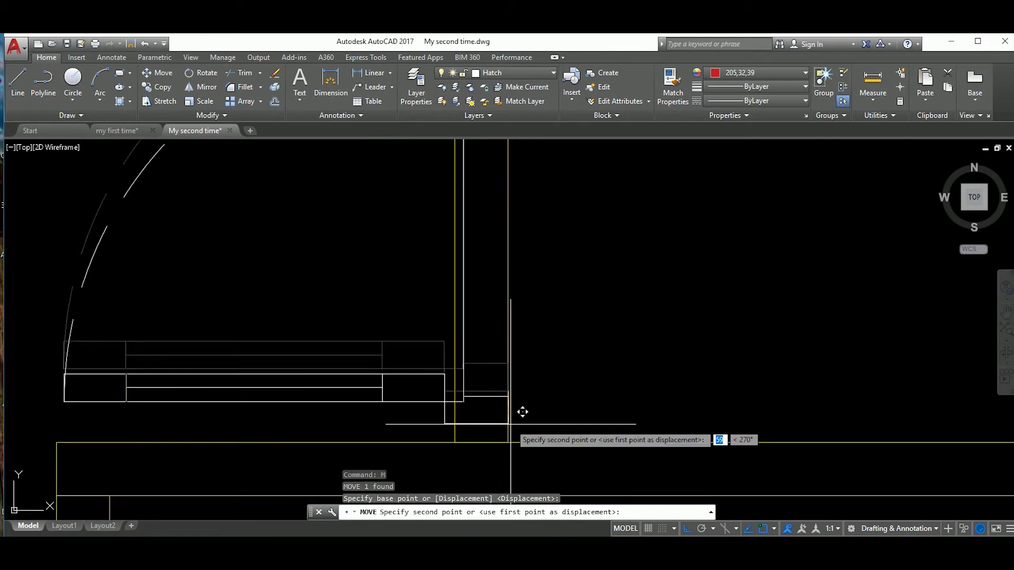
click(493, 417)
Shift the door piece 100 units upward with a typed offset.
key(m)
key(Return)
click(617, 413)
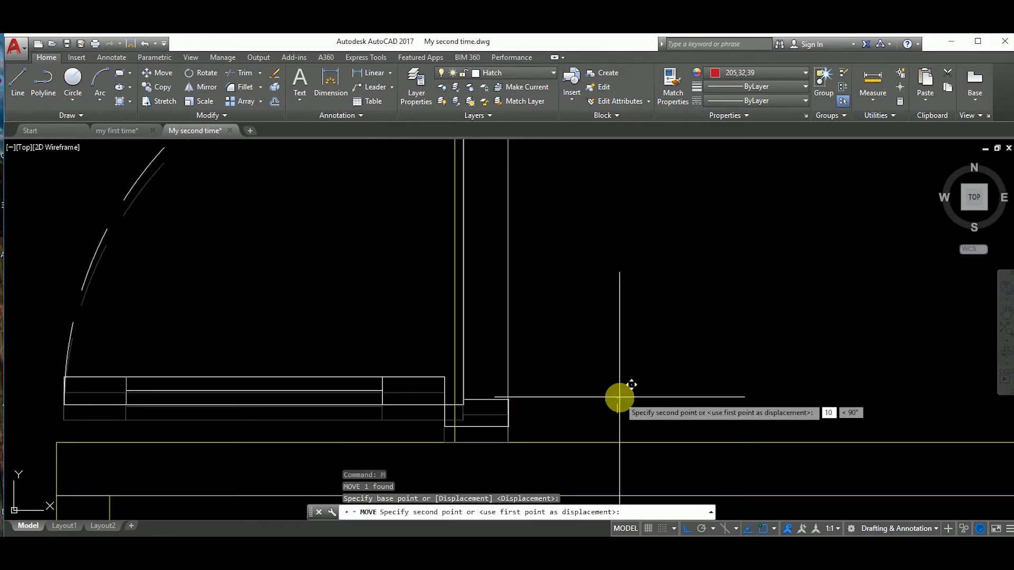
text(0)
key(Return)
scroll(619, 397, down, 5)
Trim the stray wall lines inside the doorway, then cancel the trim.
key(Return)
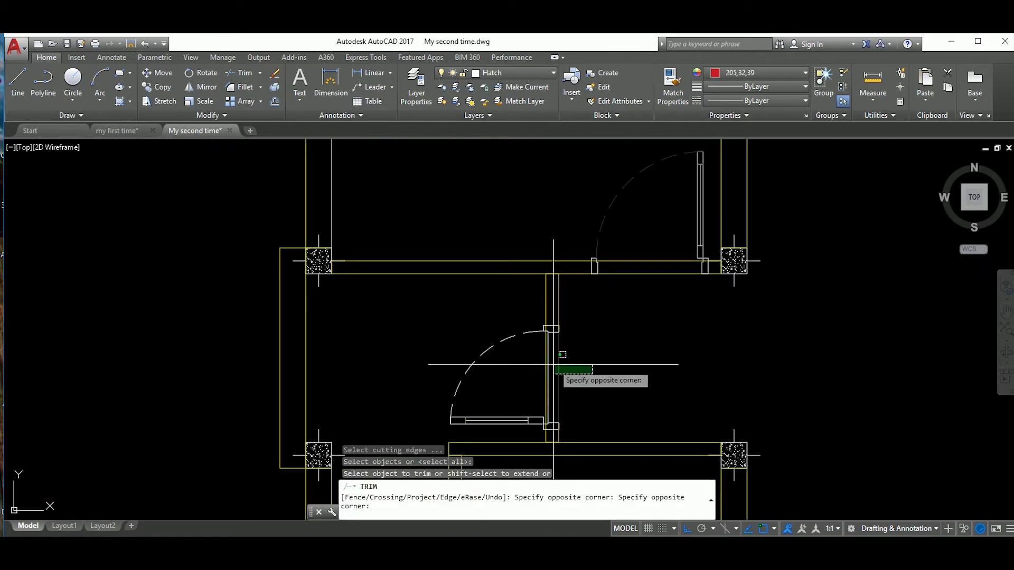
scroll(589, 390, up, 2)
scroll(591, 385, up, 2)
scroll(595, 380, up, 2)
key(Return)
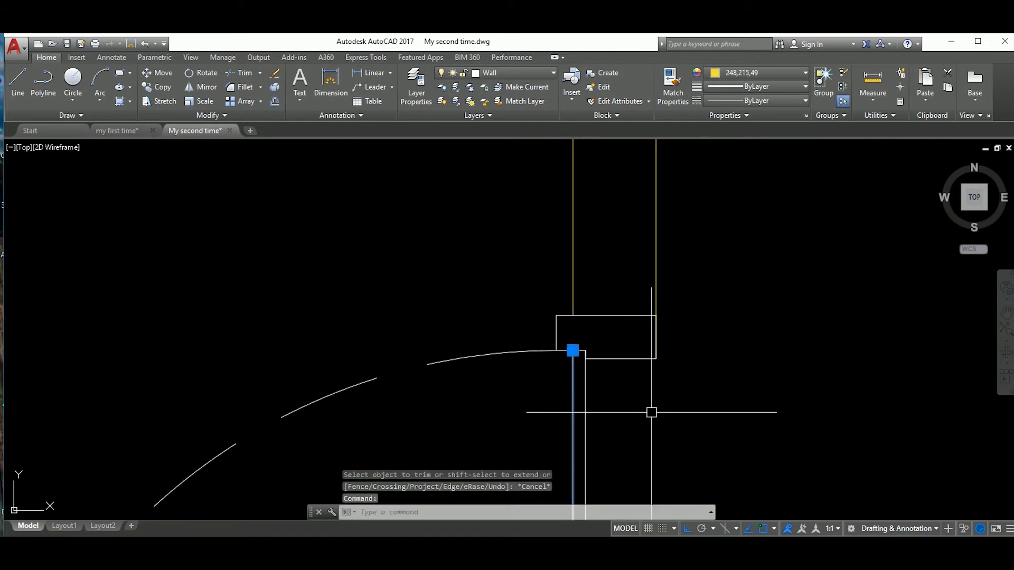
scroll(652, 412, down, 6)
scroll(679, 407, up, 3)
scroll(655, 370, up, 4)
key(Return)
key(Return)
scroll(595, 410, down, 5)
click(499, 417)
middle_drag(470, 420, 598, 428)
scroll(598, 427, down, 2)
click(465, 399)
scroll(572, 425, down, 4)
key(Escape)
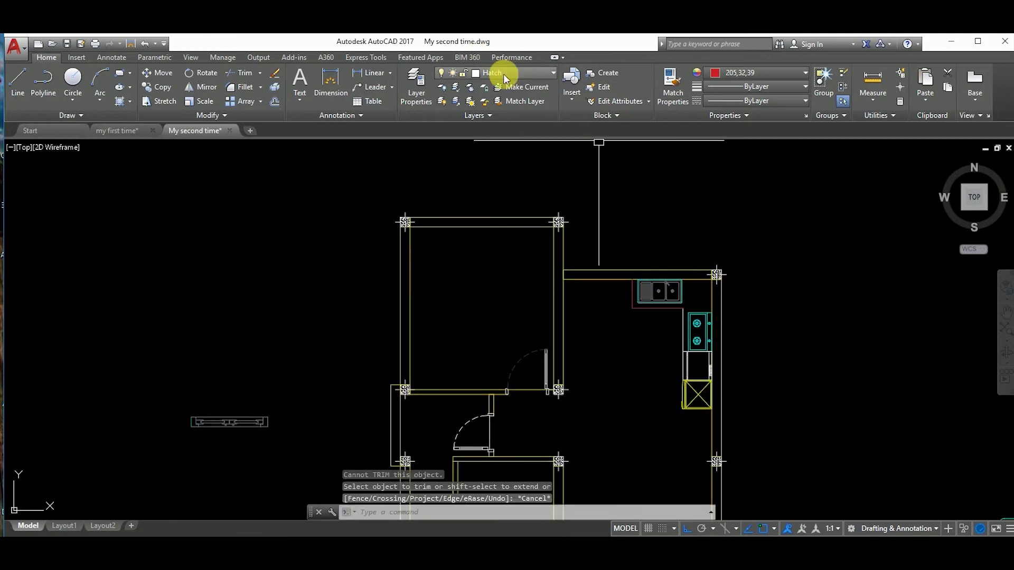
Make Wall the current layer and set the drawing colour.
click(504, 74)
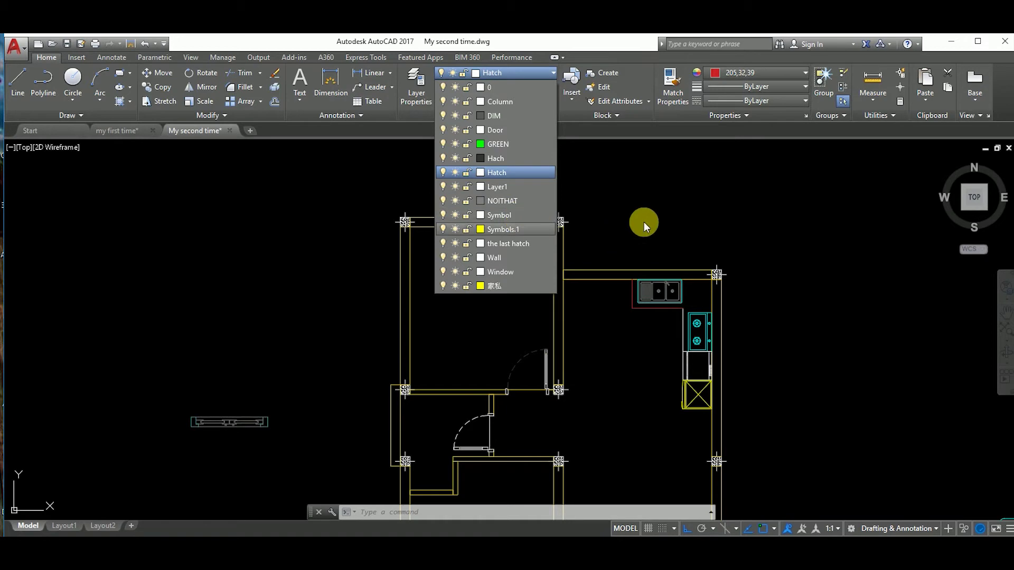
click(500, 258)
click(760, 72)
Cancel the started rectangle at the column and save the drawing.
click(729, 99)
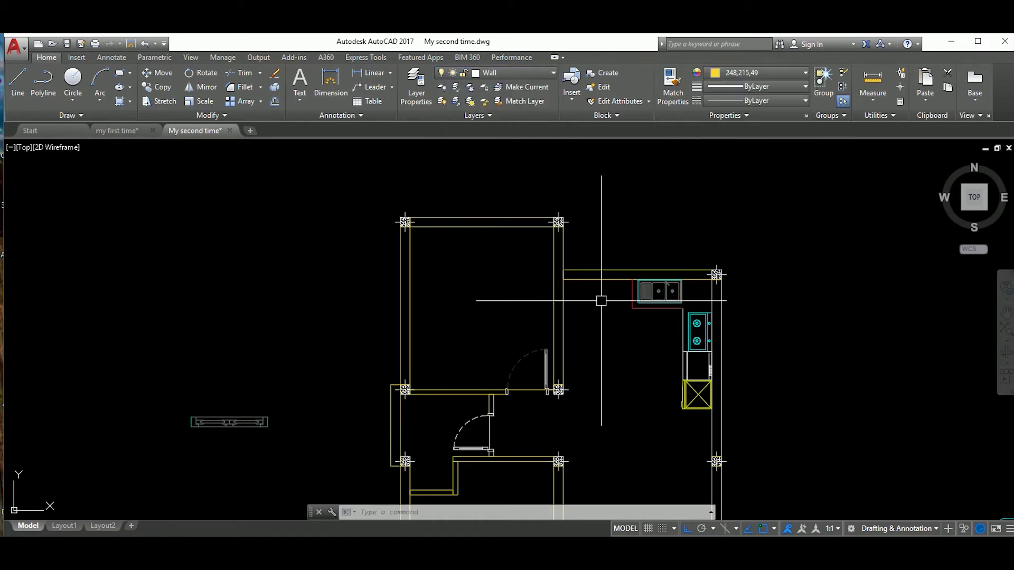
scroll(714, 358, up, 5)
text(rec)
key(Return)
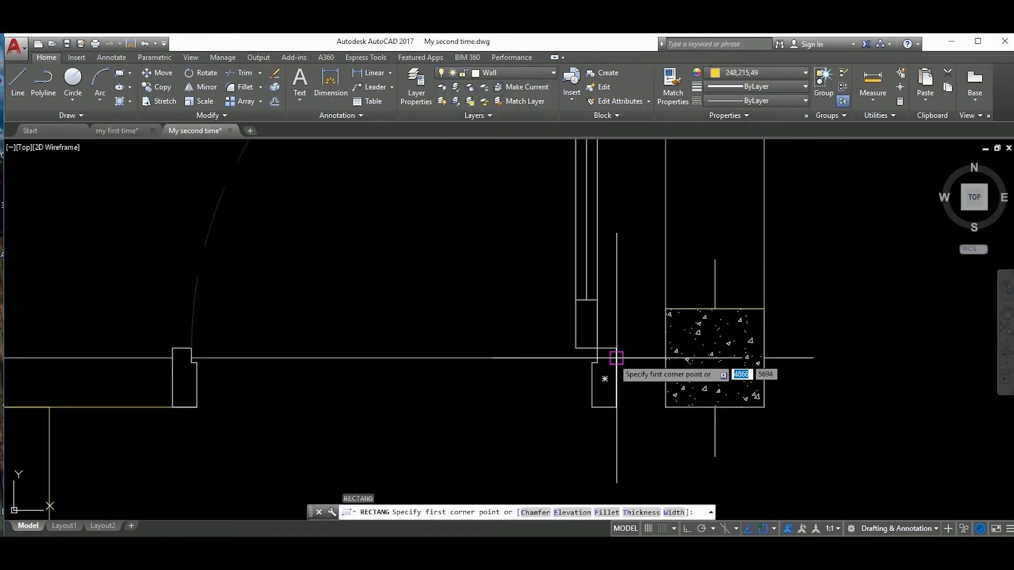
click(615, 358)
scroll(669, 367, down, 6)
key(Escape)
scroll(681, 372, down, 3)
key(ctrl+s)
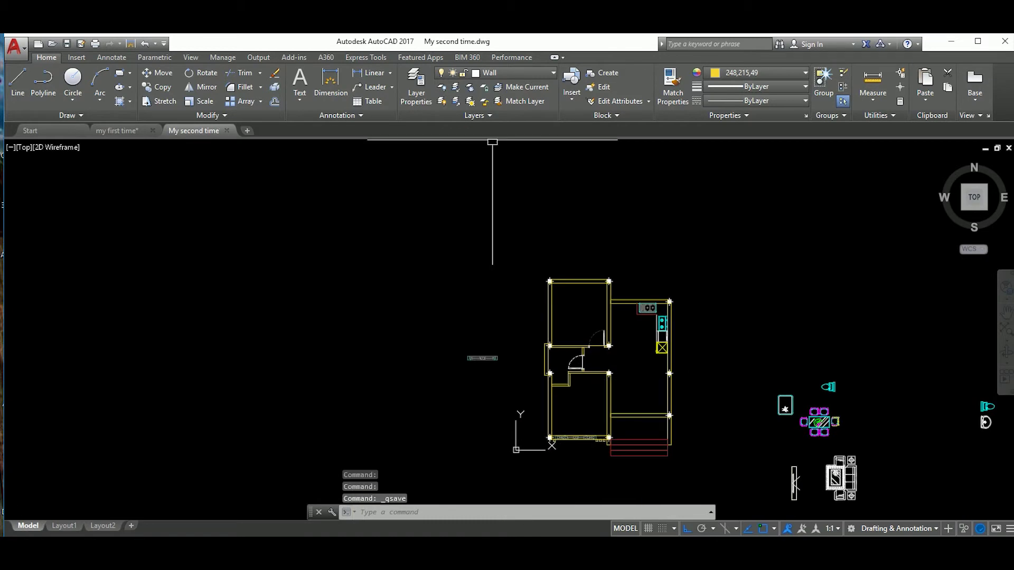
Erase the small stray object near the kitchen.
drag(544, 386, 430, 414)
text(e)
key(Return)
Move the sink and counter line left by the typed distance.
scroll(752, 388, up, 6)
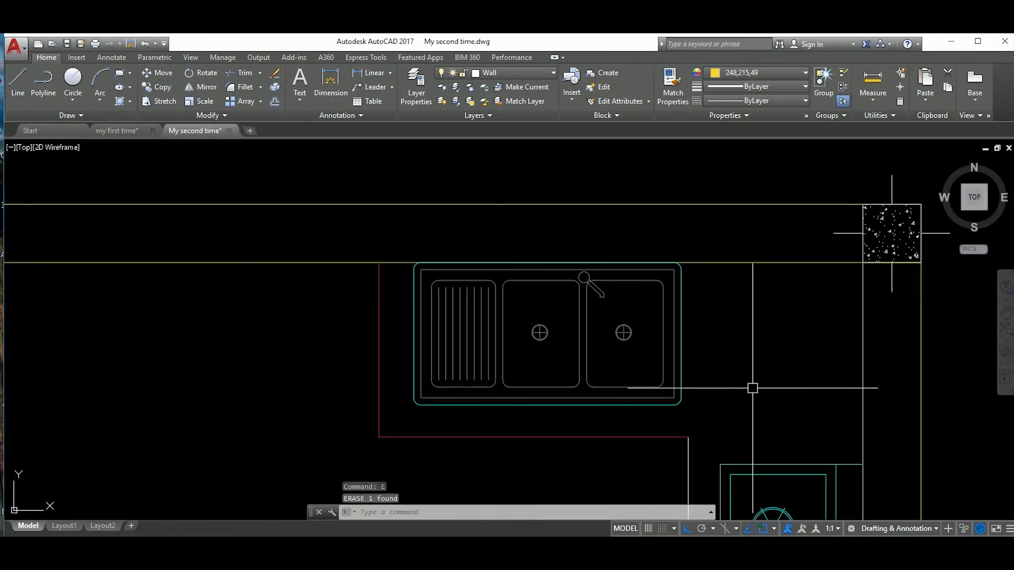
middle_drag(753, 388, 857, 354)
drag(549, 338, 479, 377)
click(628, 429)
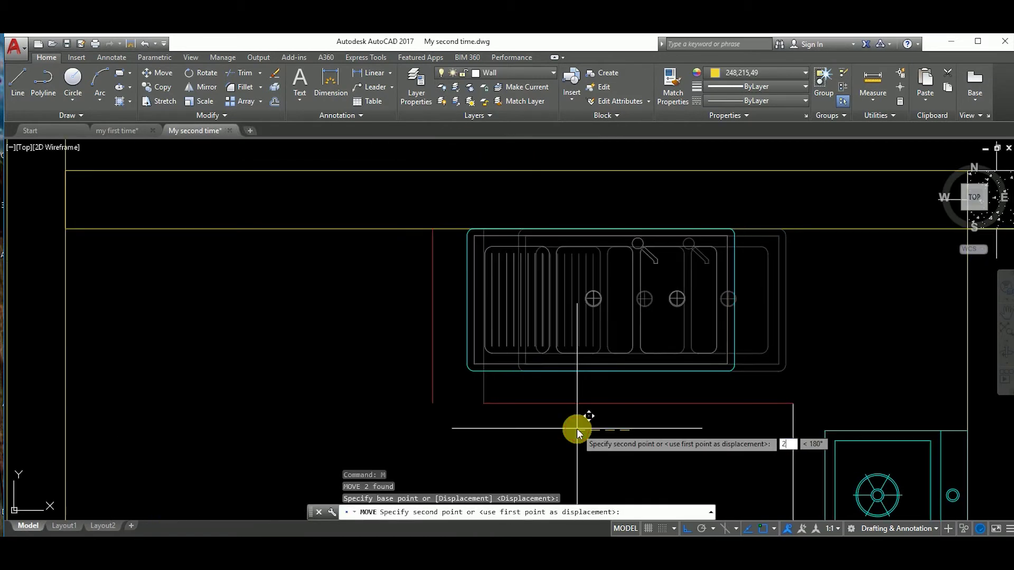
key(Return)
scroll(577, 428, down, 5)
scroll(550, 415, up, 3)
Fillet the lower counter line and side line to close the corner.
text(f)
key(Return)
click(485, 377)
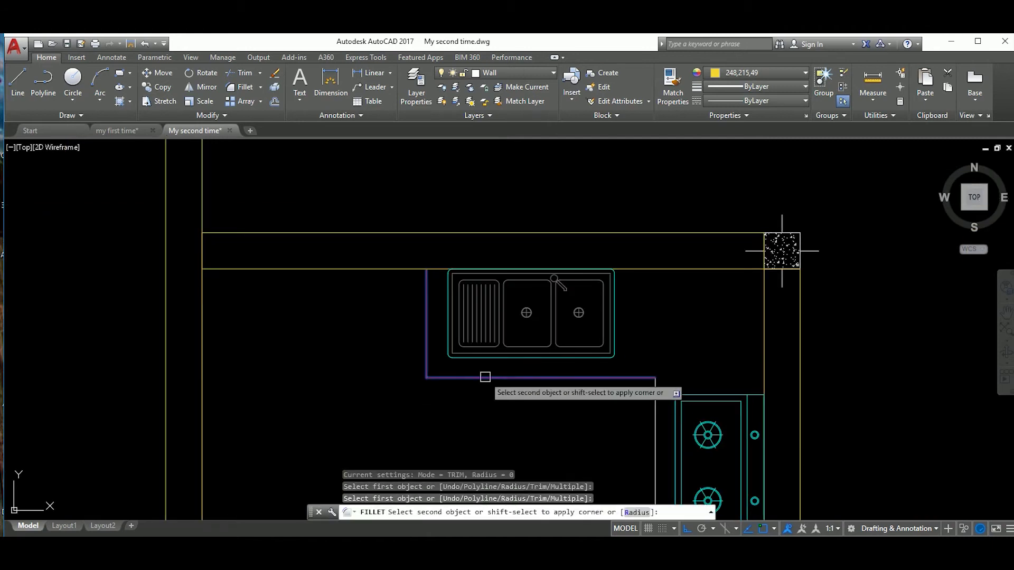
click(655, 417)
scroll(655, 417, down, 3)
Move the three kitchen units down 200.
text(m)
key(Return)
click(641, 386)
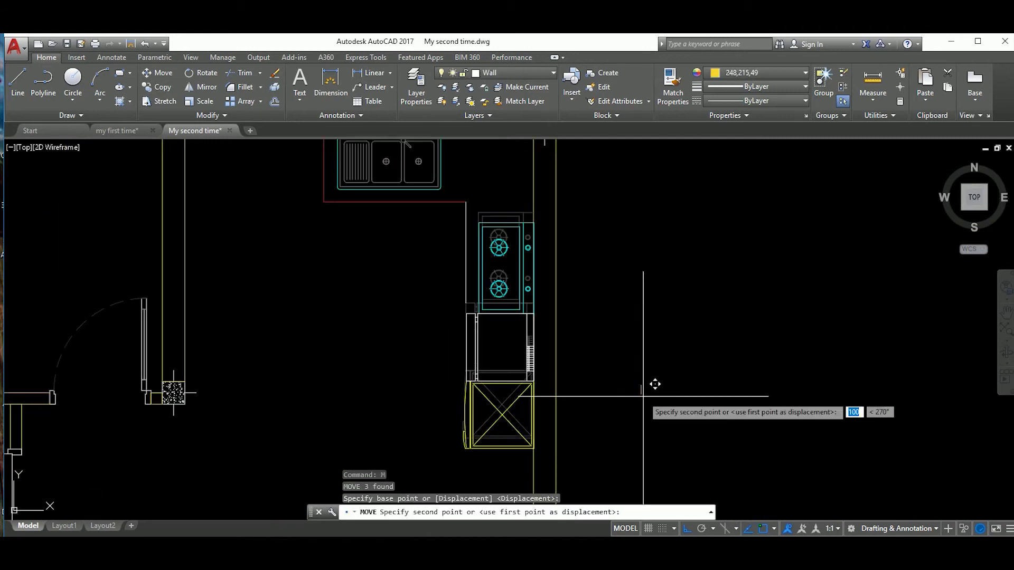
text(00)
key(Return)
scroll(643, 397, down, 4)
scroll(556, 383, up, 4)
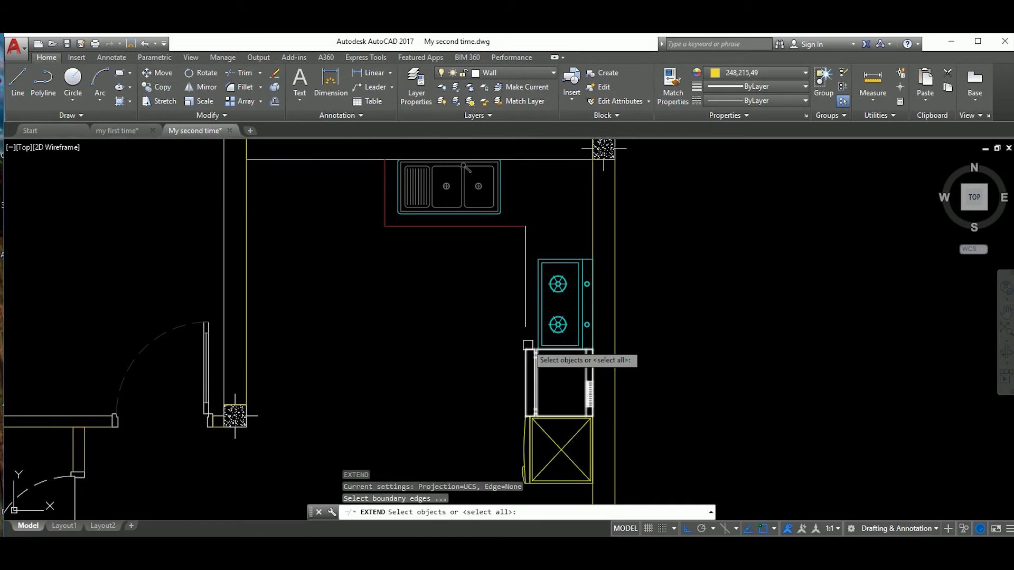
scroll(528, 345, down, 5)
scroll(593, 403, up, 5)
Move the six-chair dining table block into the dining room.
click(566, 355)
text(m)
key(Return)
click(633, 343)
scroll(483, 324, up, 5)
click(558, 344)
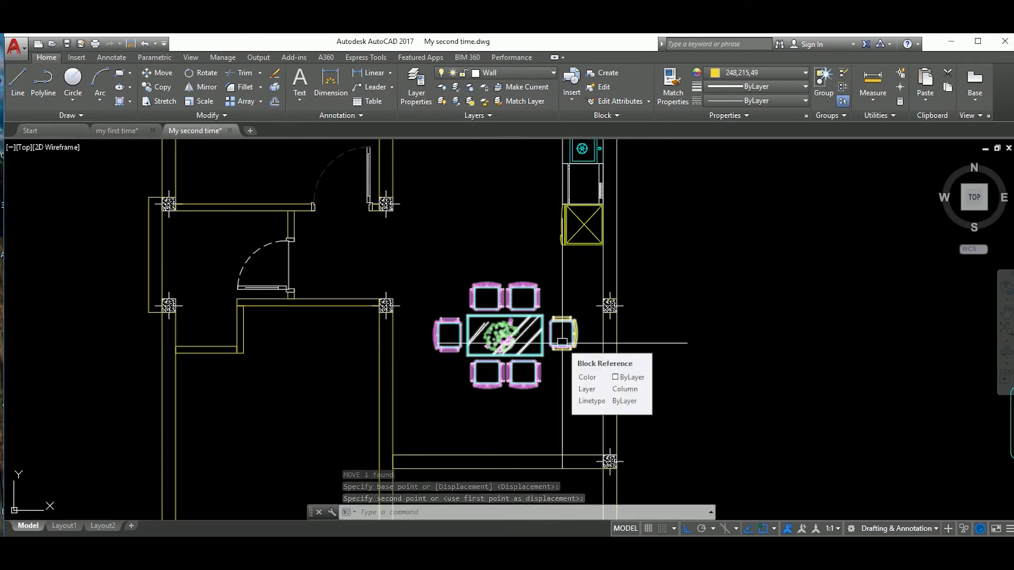
Try moving the dining set beside the kitchen units, then undo it.
click(562, 343)
scroll(668, 351, down, 3)
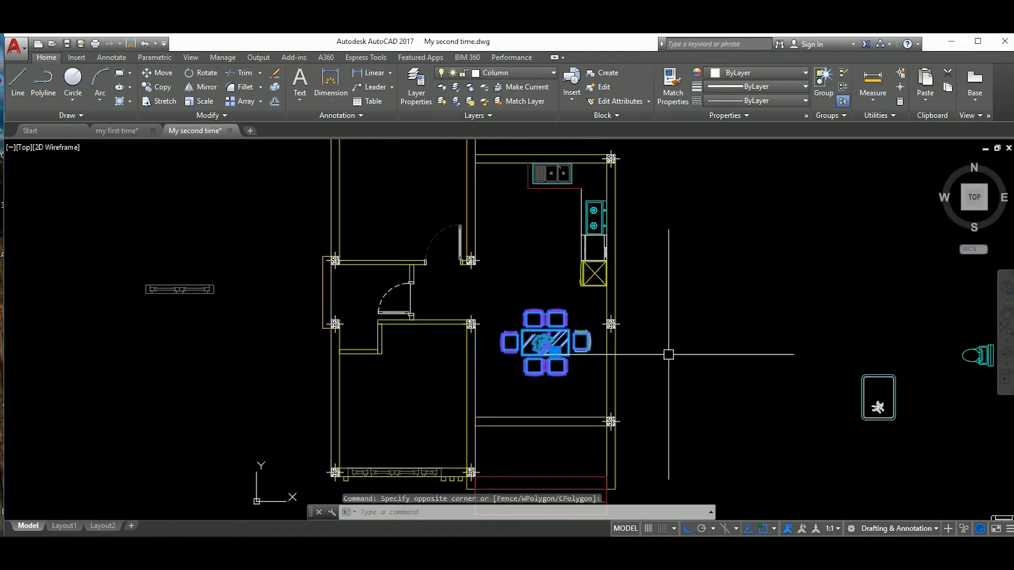
scroll(583, 410, up, 3)
click(581, 415)
text(m)
key(Return)
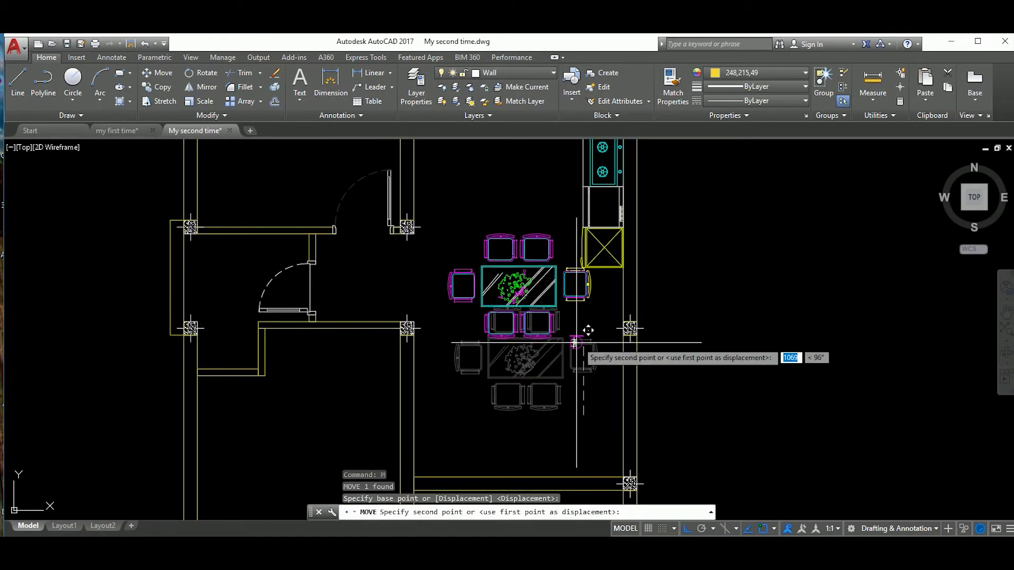
click(574, 345)
mouse_move(708, 363)
middle_down()
mouse_move(700, 380)
mouse_move(700, 351)
middle_up()
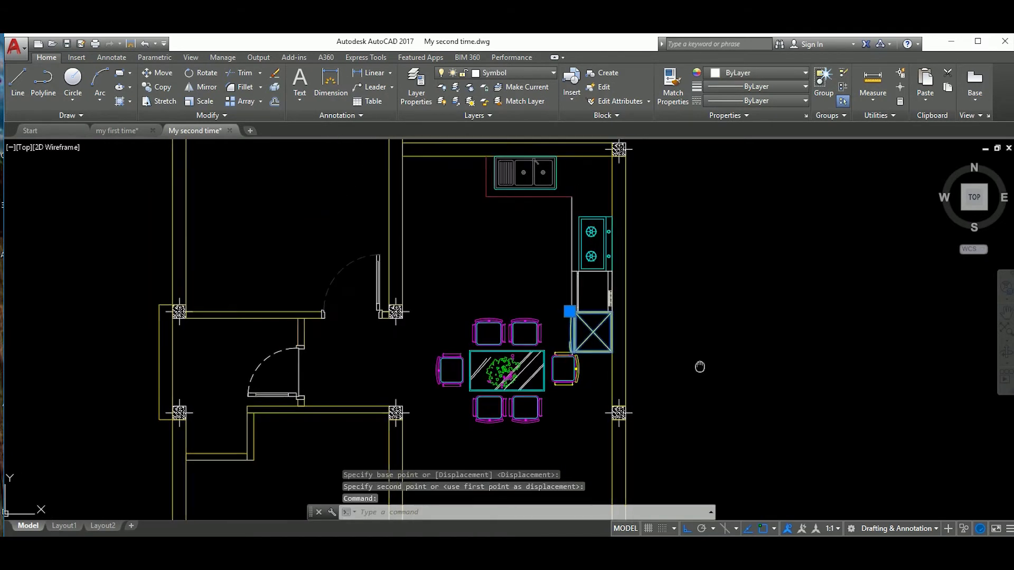
key(ctrl+z)
key(ctrl+z)
Move the sofa set into the living room.
scroll(617, 391, down, 3)
scroll(742, 373, up, 4)
click(745, 364)
scroll(618, 348, down, 1)
scroll(607, 380, down, 3)
scroll(589, 395, up, 2)
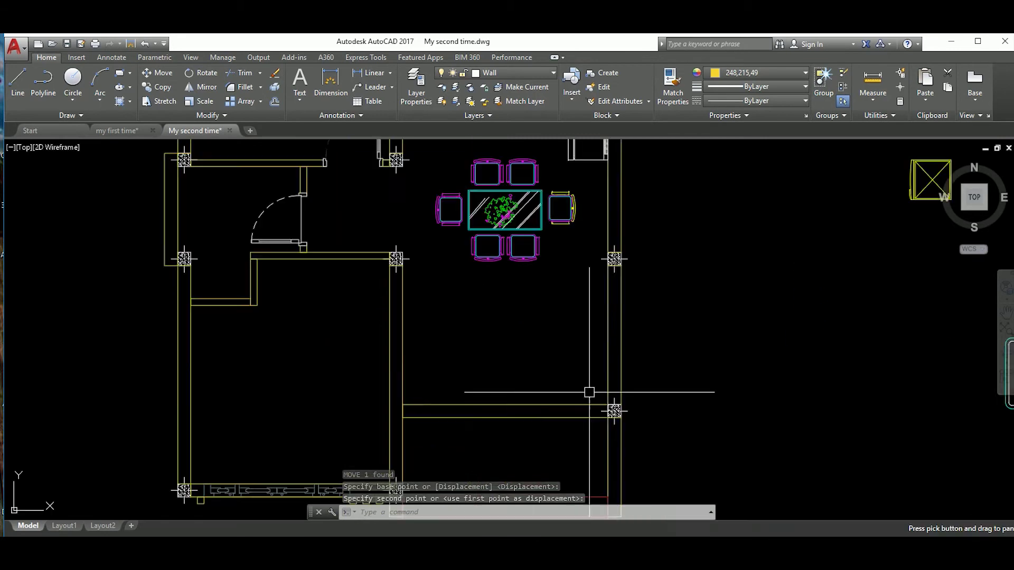
scroll(747, 419, down, 2)
double_click(785, 412)
text(m)
key(Return)
click(713, 427)
scroll(554, 351, up, 3)
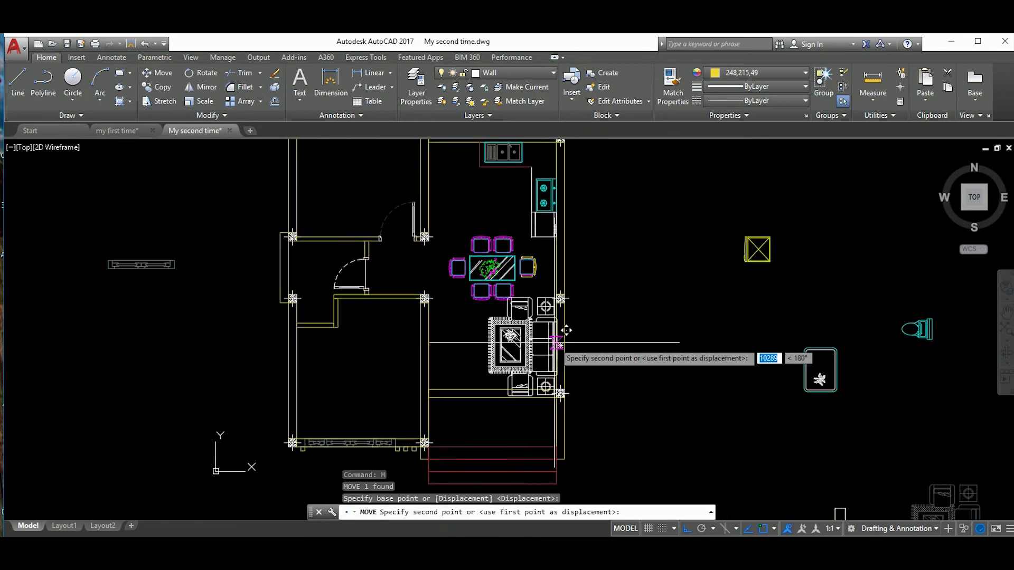
scroll(543, 338, up, 3)
click(542, 331)
Shift the sofa set right, explode it, and erase the extra chairs and table.
scroll(544, 338, down, 3)
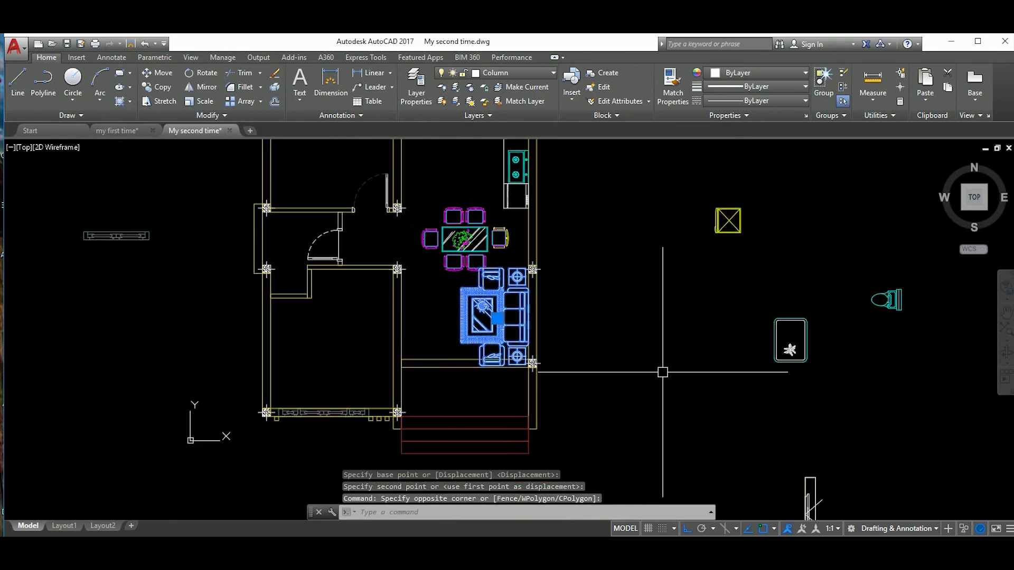
scroll(681, 354, up, 2)
click(627, 302)
text(x)
key(Return)
scroll(656, 358, up, 2)
click(621, 346)
click(546, 352)
key(Return)
Delete a stray object left near the lounge set.
scroll(559, 368, up, 5)
scroll(477, 361, down, 3)
click(507, 350)
key(Delete)
scroll(581, 380, up, 5)
scroll(731, 398, down, 4)
scroll(718, 409, up, 2)
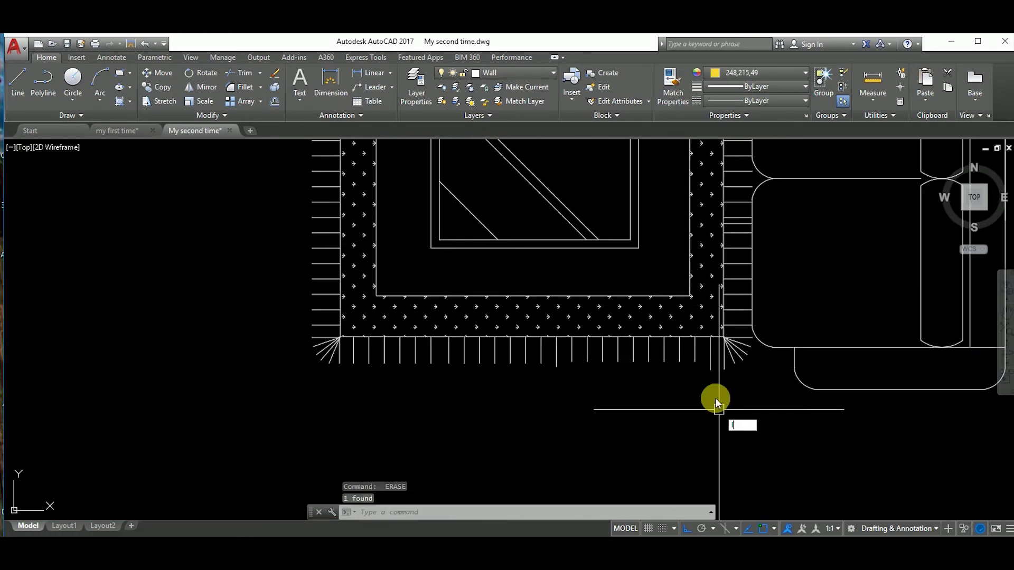
Draw a line across the living area, then erase the unwanted lines.
text(l)
key(Return)
click(710, 369)
click(556, 366)
key(Escape)
scroll(566, 392, up, 4)
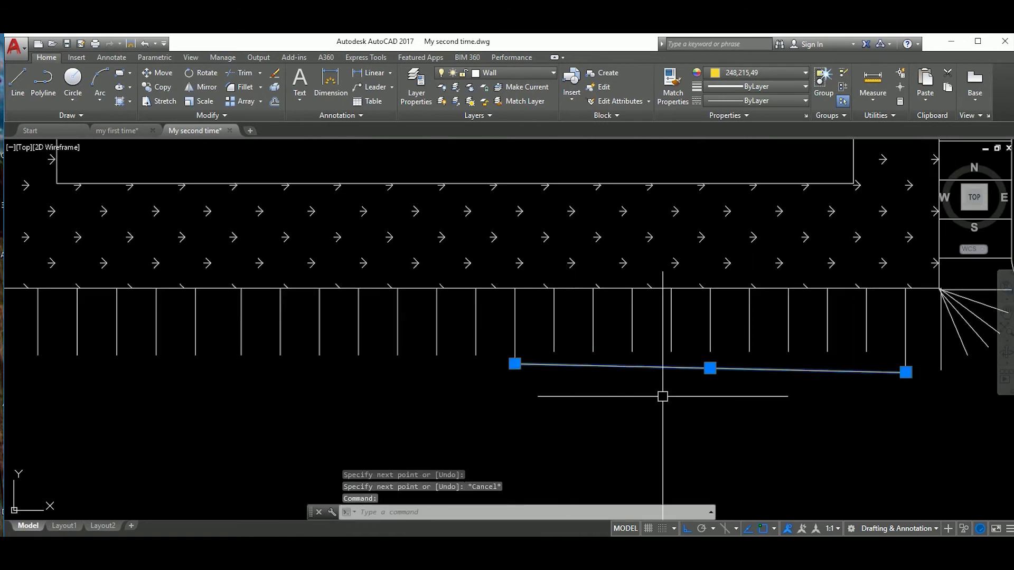
click(850, 355)
click(545, 333)
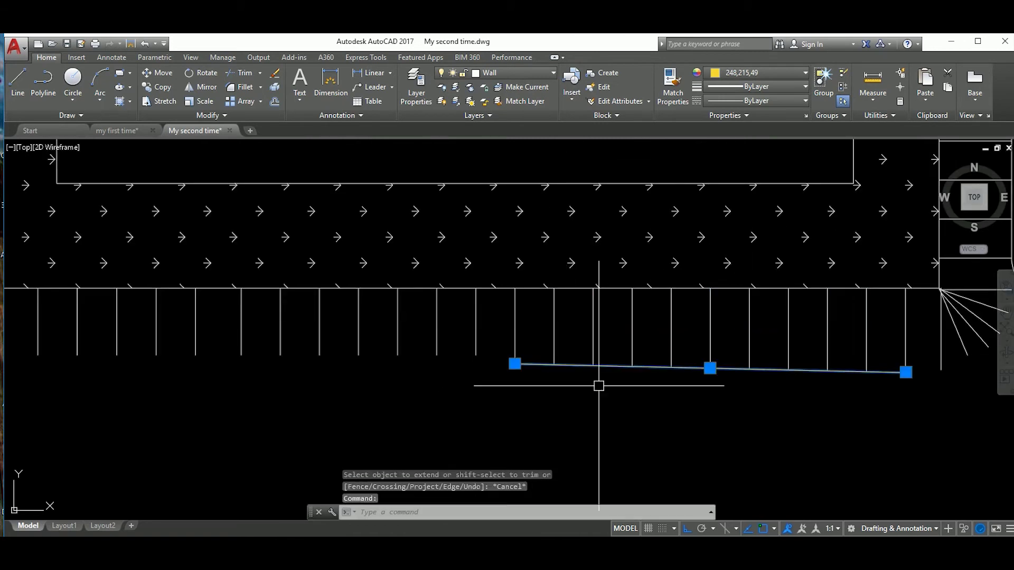
text(e)
key(Return)
Window-select all 1287 living-room furniture objects for a new block and pick its base point.
scroll(599, 384, down, 3)
scroll(600, 370, down, 3)
scroll(599, 370, down, 2)
click(498, 244)
key(Escape)
key(Escape)
click(494, 224)
click(748, 409)
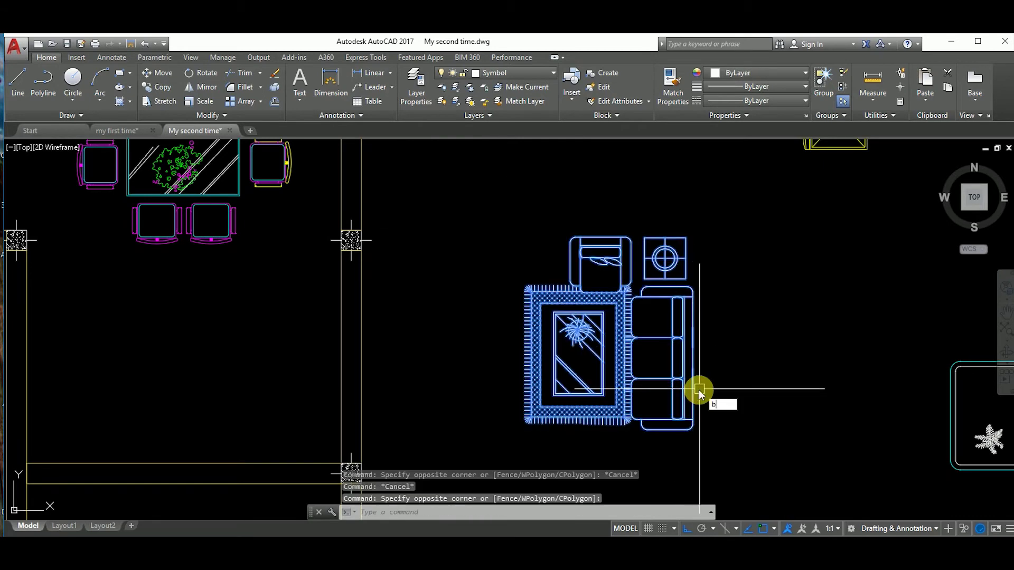
key(Return)
text(d)
click(421, 196)
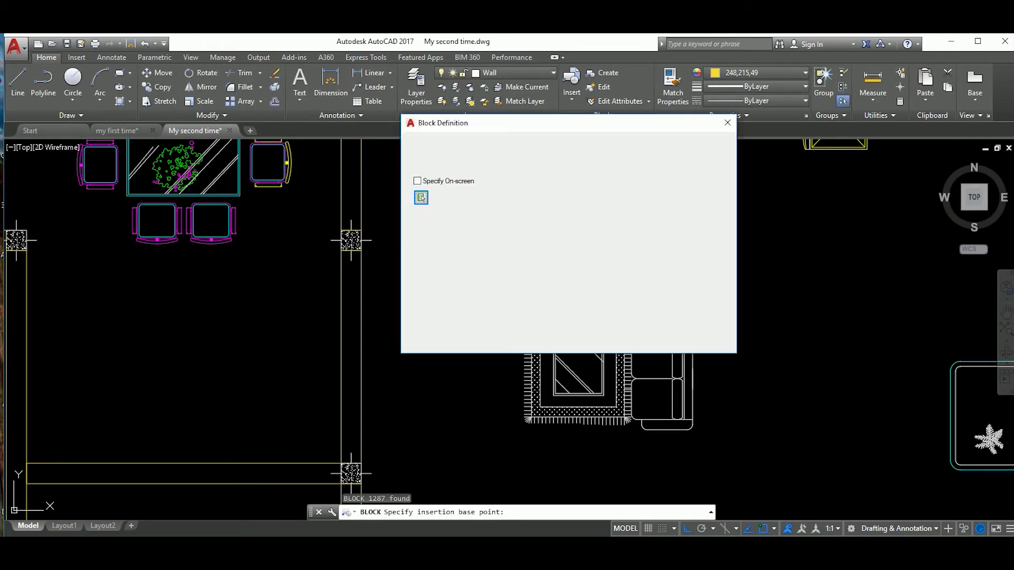
text(m)
Move the living-room furniture block right and down into position.
key(Return)
scroll(498, 373, down, 2)
scroll(633, 362, up, 2)
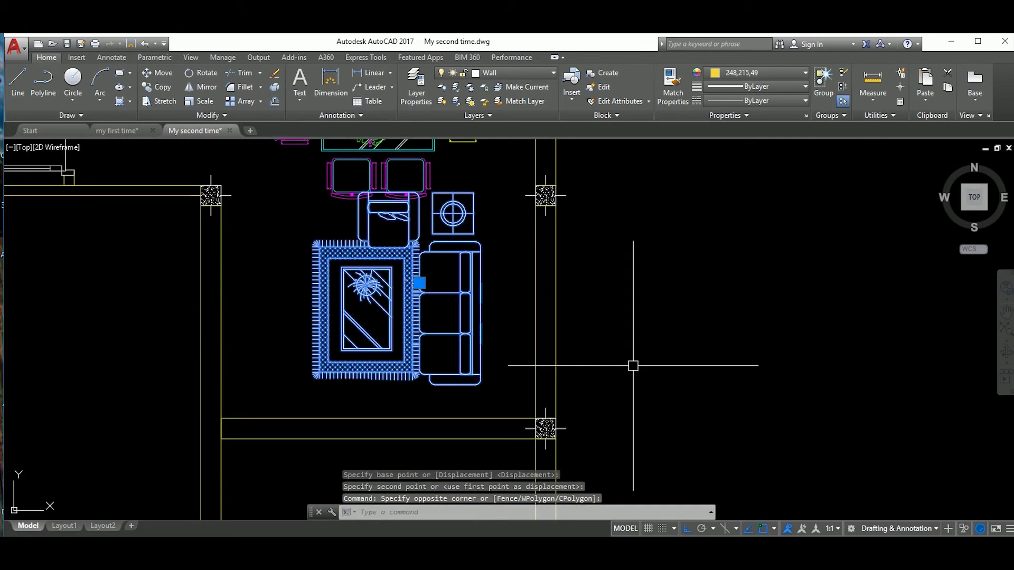
click(494, 302)
middle_drag(547, 304, 625, 310)
click(626, 311)
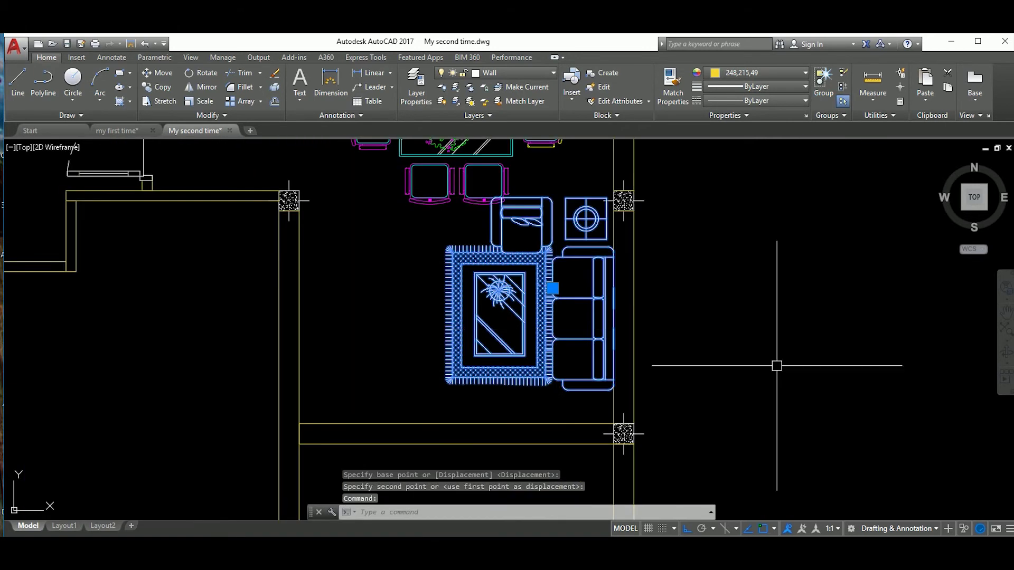
text(m)
key(Return)
click(718, 349)
scroll(730, 375, down, 3)
scroll(730, 375, down, 3)
Move the three-part wall unit beside the living-room wall.
click(645, 417)
text(m)
key(Return)
scroll(649, 414, up, 5)
click(648, 414)
scroll(649, 414, down, 3)
scroll(607, 343, up, 4)
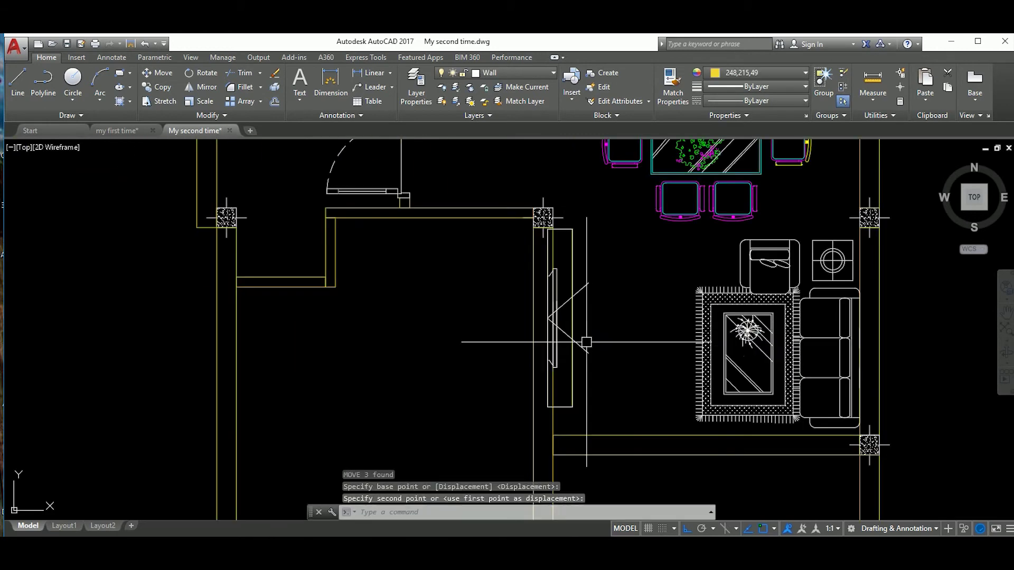
Reselect the wall unit and set it flush against the wall.
click(563, 347)
click(615, 367)
text(m)
key(Return)
scroll(568, 350, up, 2)
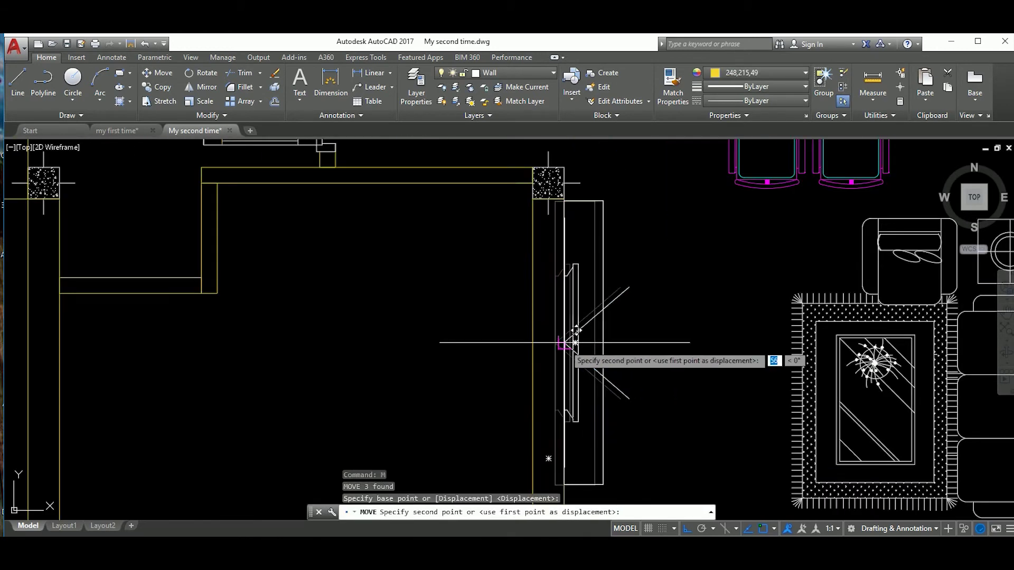
click(575, 331)
scroll(575, 331, down, 3)
scroll(607, 343, up, 3)
Move another selected object down to the lower right of the plan.
click(629, 393)
key(m)
key(Return)
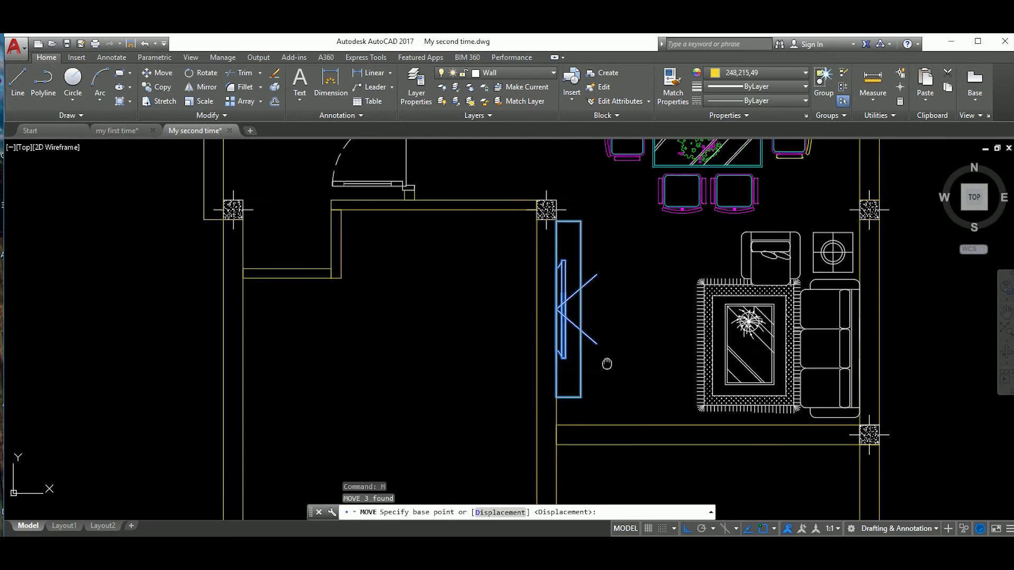
scroll(606, 362, up, 4)
click(584, 369)
scroll(653, 399, down, 5)
scroll(599, 417, up, 4)
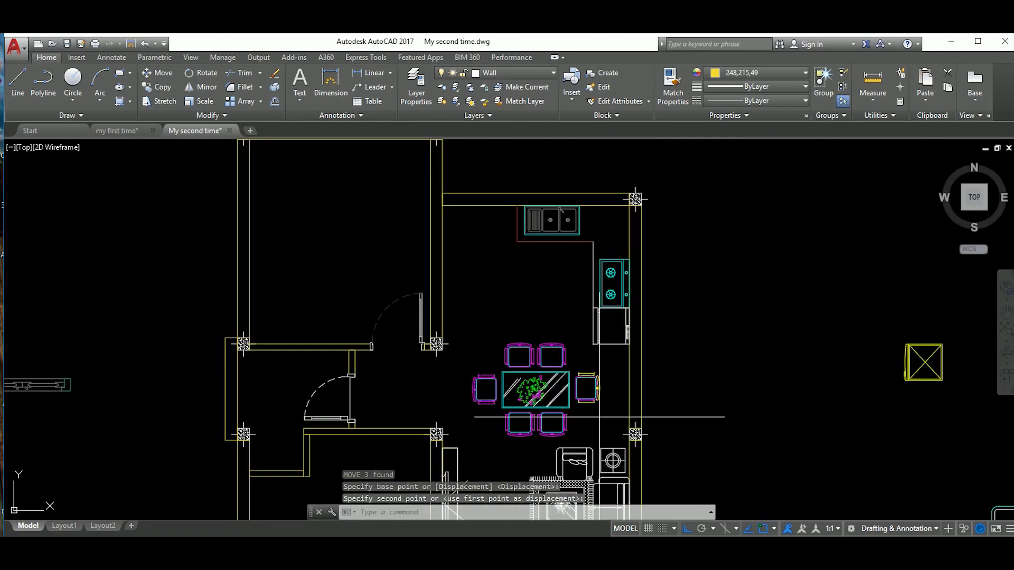
key(Return)
click(729, 416)
scroll(687, 369, down, 3)
Move the crossed square block beside the kitchen wall.
click(682, 388)
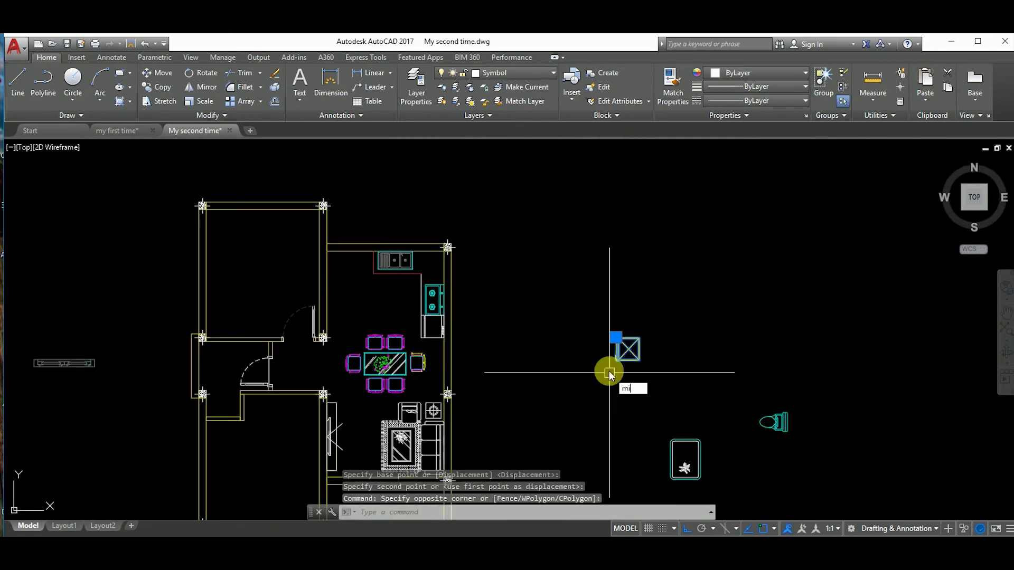
click(568, 345)
key(m)
key(Return)
scroll(554, 346, up, 4)
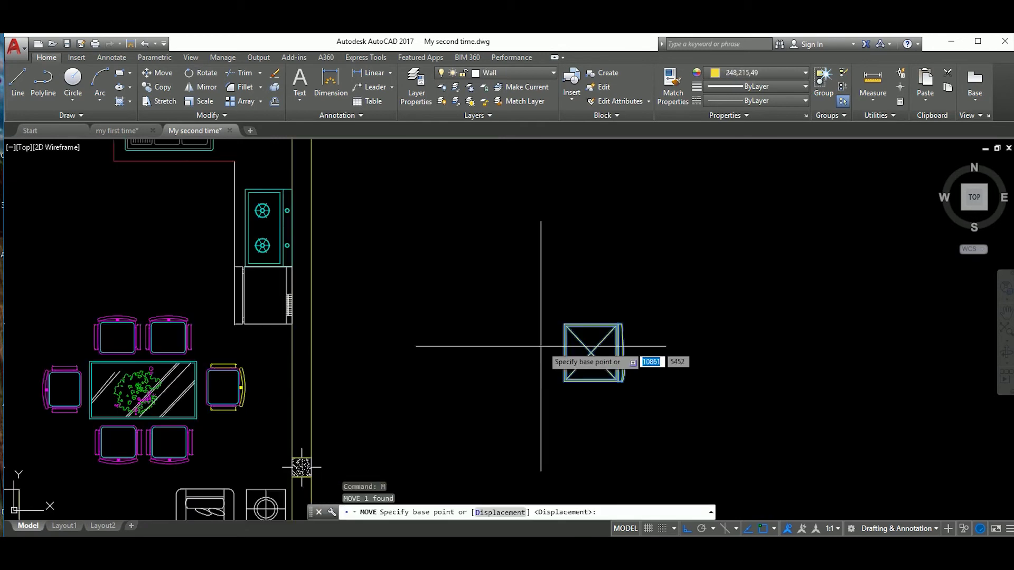
click(566, 326)
scroll(566, 325, down, 2)
scroll(475, 327, up, 2)
click(457, 303)
key(Escape)
scroll(736, 362, down, 3)
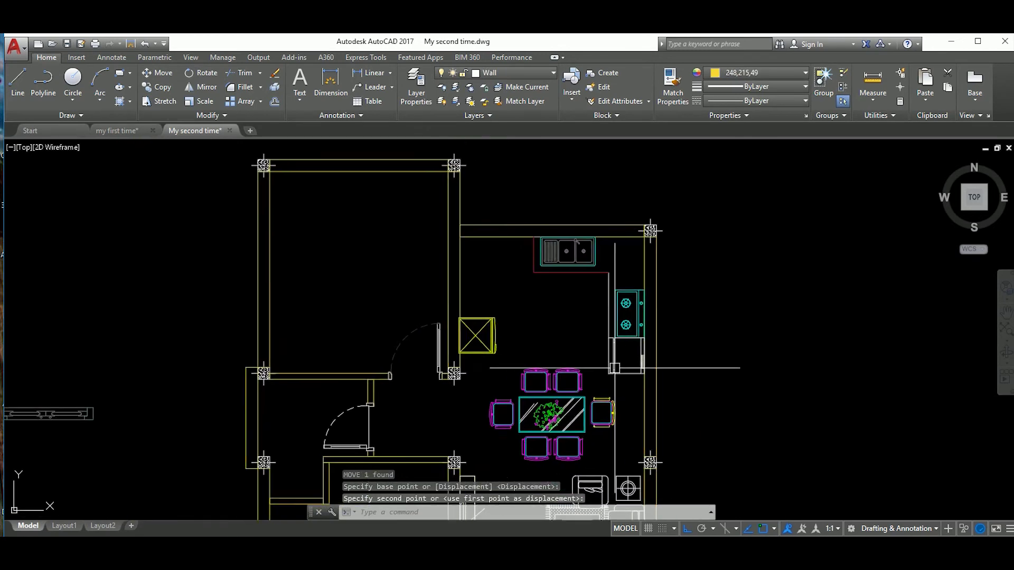
scroll(566, 352, up, 3)
Nudge the crossed square block 20 units into place against the wall.
click(566, 353)
key(Return)
click(585, 304)
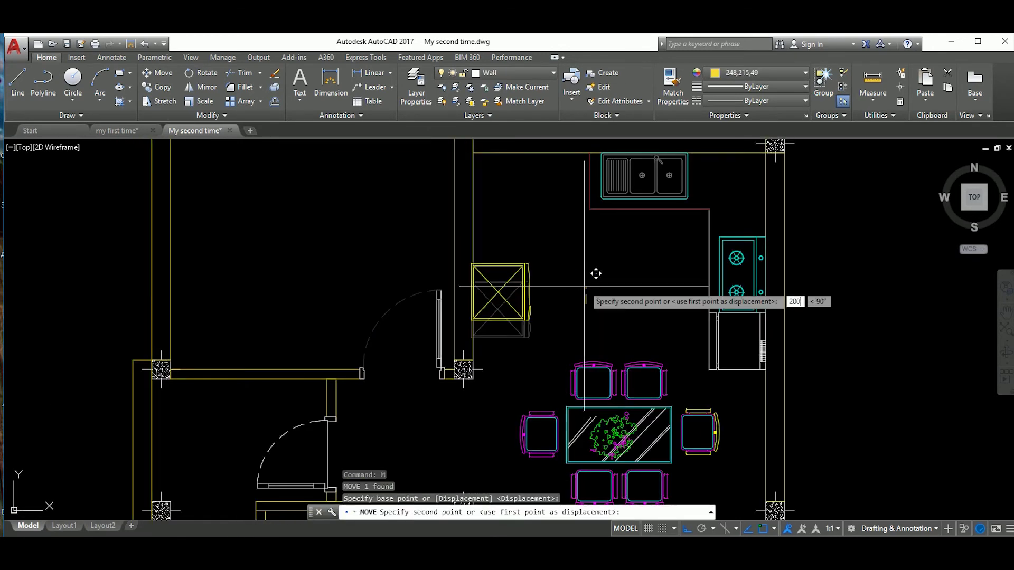
scroll(596, 312, up, 3)
scroll(396, 335, up, 3)
scroll(417, 338, up, 2)
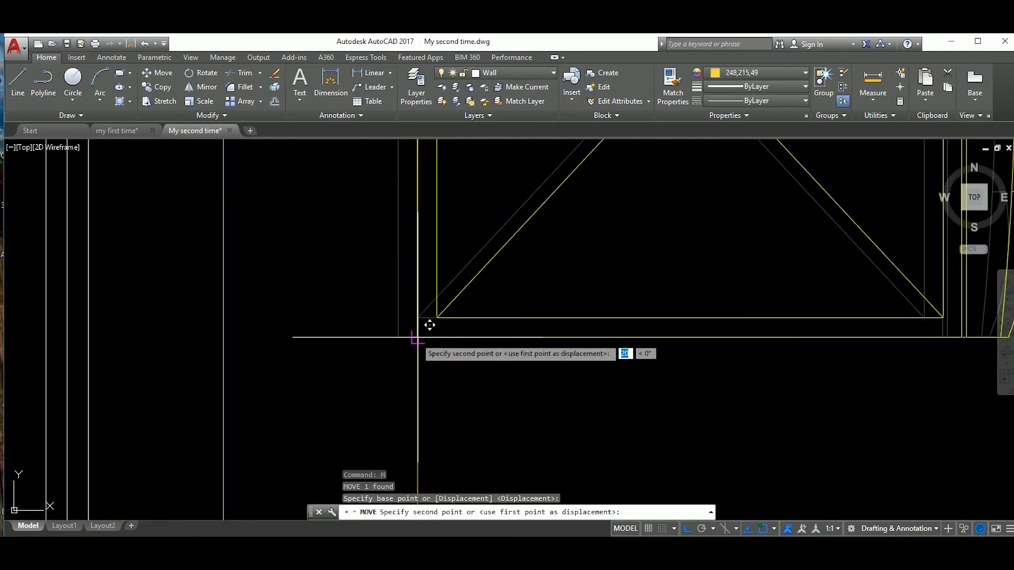
click(417, 338)
scroll(577, 362, down, 2)
scroll(511, 380, down, 1)
scroll(607, 345, down, 2)
Copy the door to a spot beside the kitchen sink.
scroll(536, 304, up, 4)
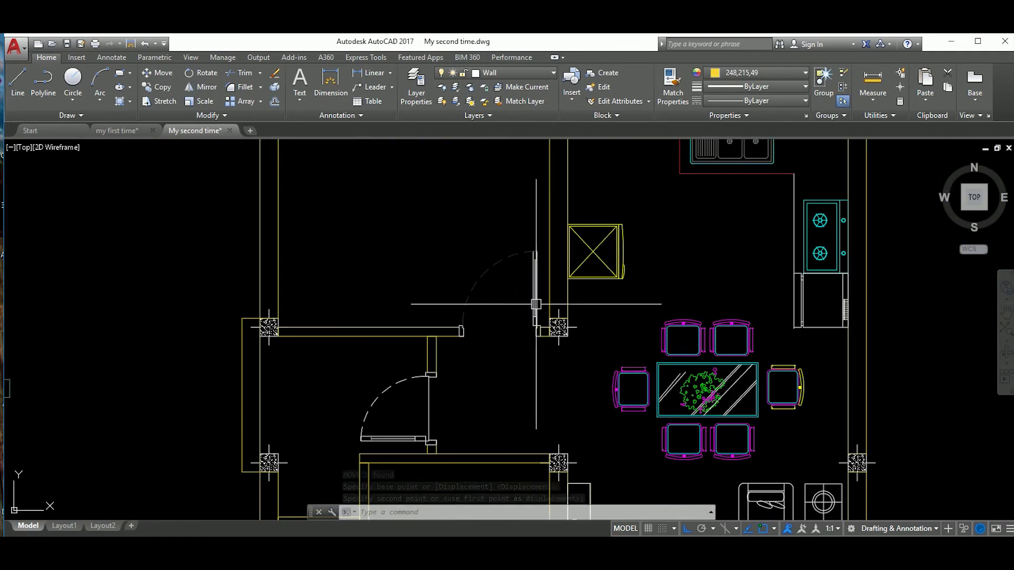
text(co)
key(Return)
click(538, 331)
scroll(554, 330, up, 2)
scroll(599, 272, down, 2)
click(601, 273)
scroll(602, 253, up, 3)
key(Escape)
Mirror the copied door, discarding the original.
text(i)
key(Return)
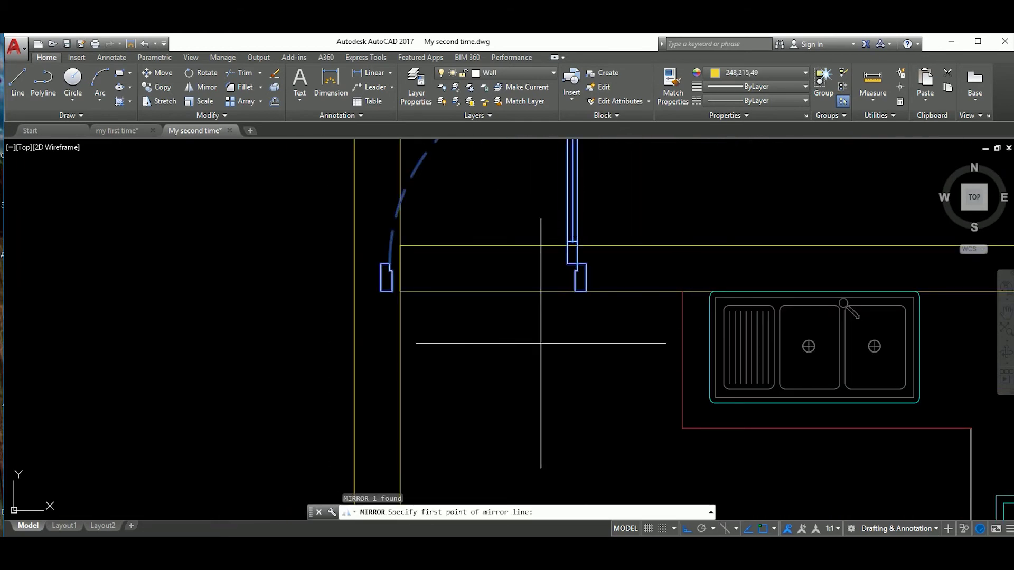
click(564, 244)
scroll(491, 265, up, 2)
Move the mirrored door so its jamb snaps onto the kitchen's upper wall line.
text(m)
key(Return)
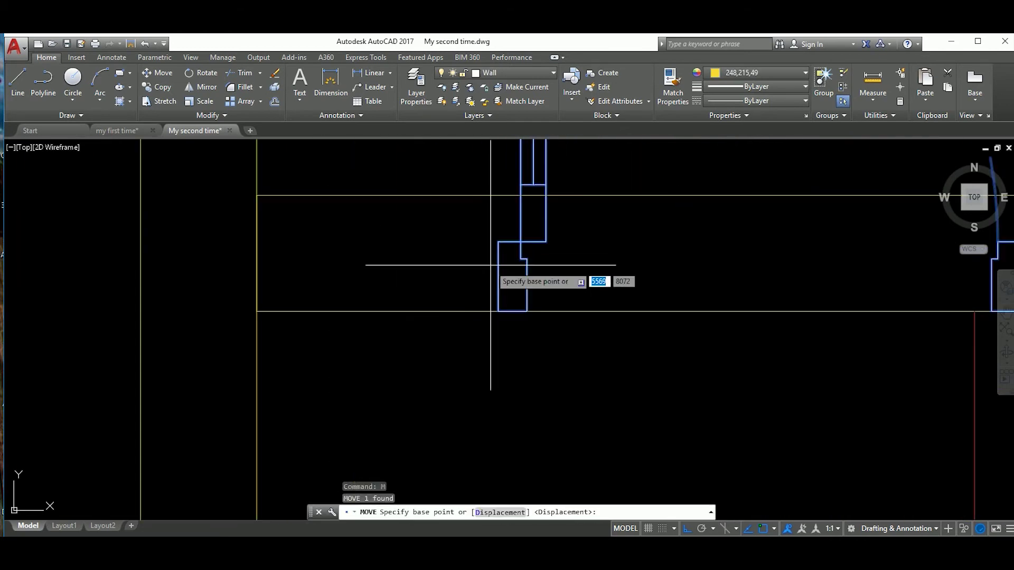
click(502, 197)
scroll(571, 253, down, 3)
click(571, 253)
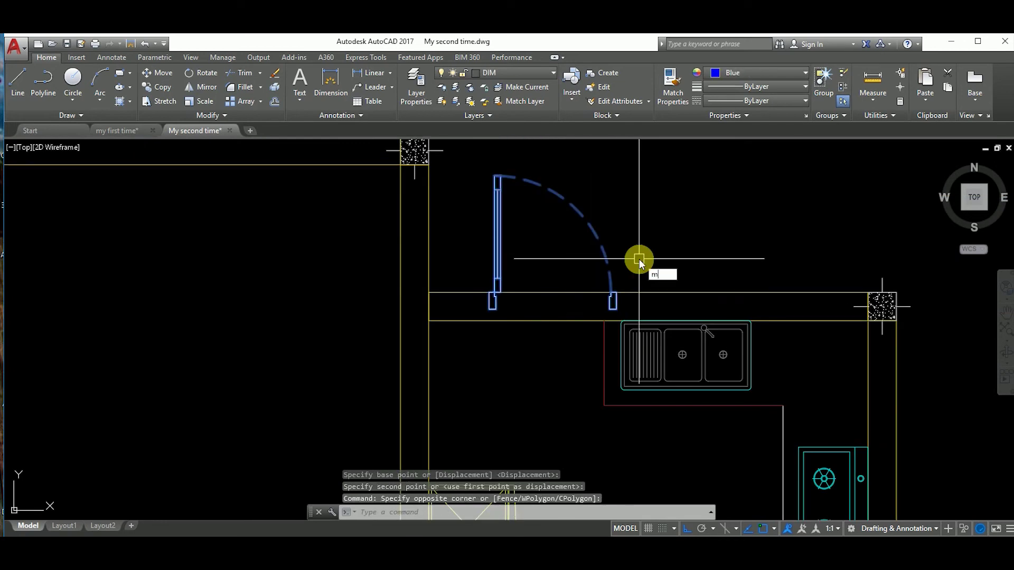
key(Return)
scroll(378, 318, up, 2)
scroll(553, 303, up, 1)
click(460, 304)
Shift the door 100 units right into the wall opening.
click(512, 257)
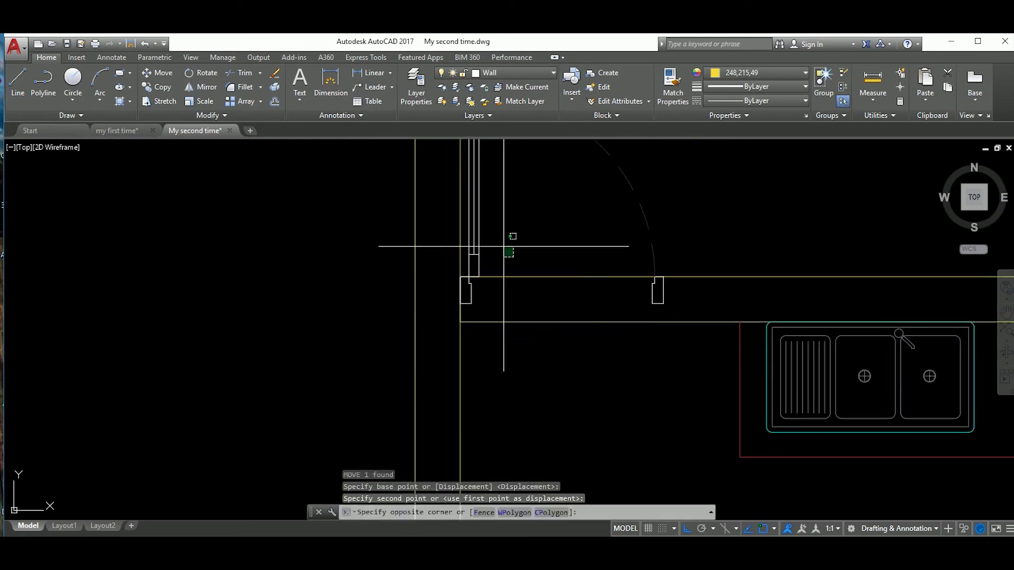
click(615, 392)
key(Return)
click(649, 401)
text(100)
key(Return)
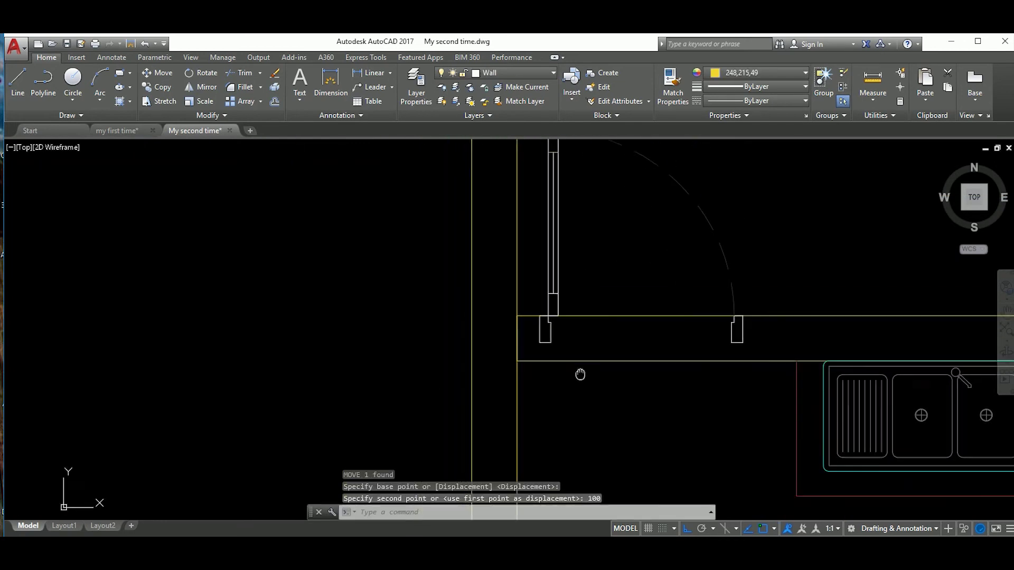
middle_drag(528, 260, 594, 297)
Start and cancel two jamb lines and a trim at the door opening.
text(l)
key(Return)
scroll(556, 354, up, 4)
click(539, 318)
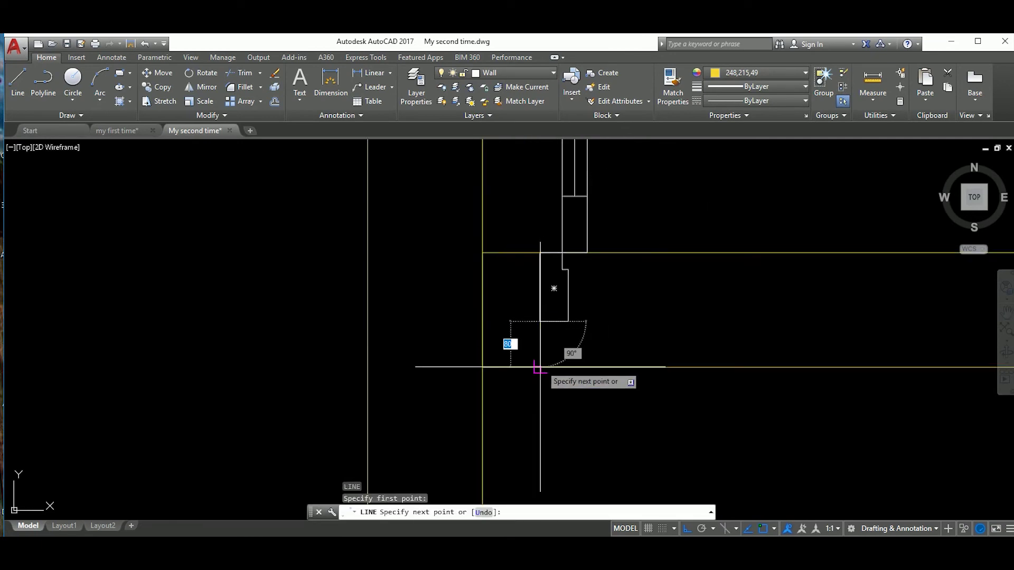
scroll(631, 366, down, 4)
key(Escape)
key(Escape)
text(l)
key(Return)
click(611, 338)
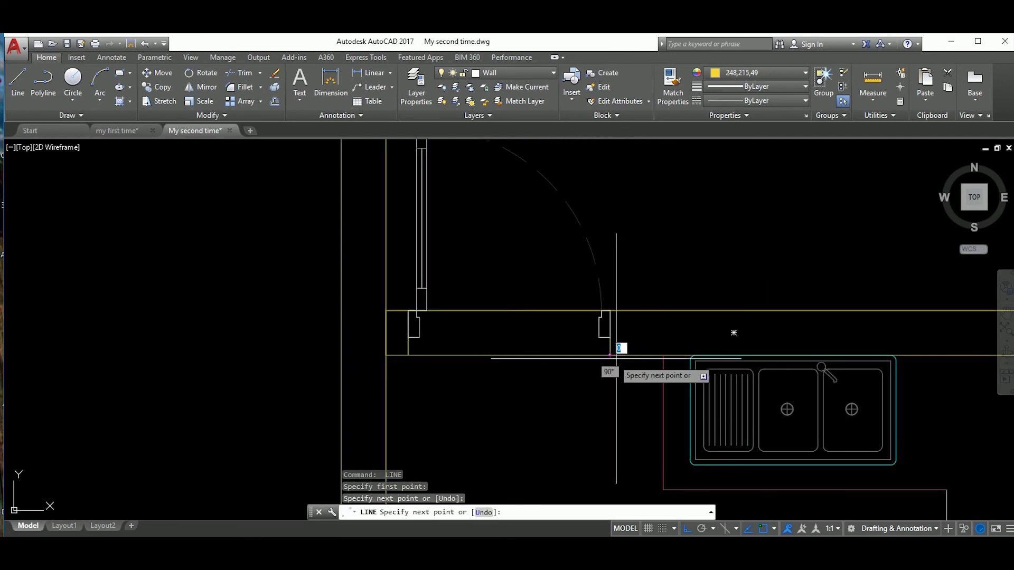
scroll(616, 358, up, 2)
scroll(532, 346, down, 2)
key(Escape)
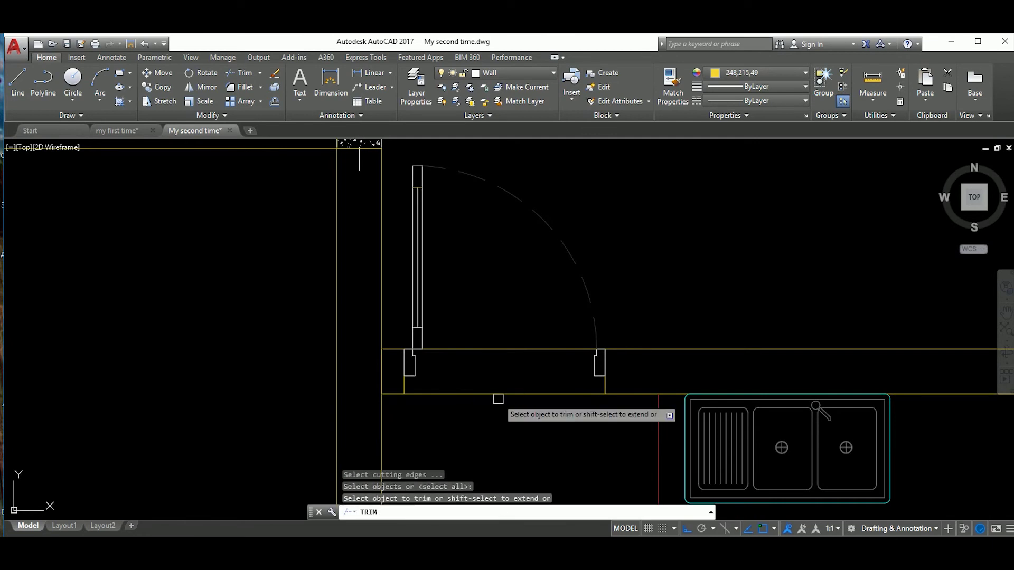
key(Escape)
scroll(510, 391, down, 5)
scroll(502, 343, up, 3)
Select the bed block and move it into the upper bedroom.
scroll(544, 370, down, 2)
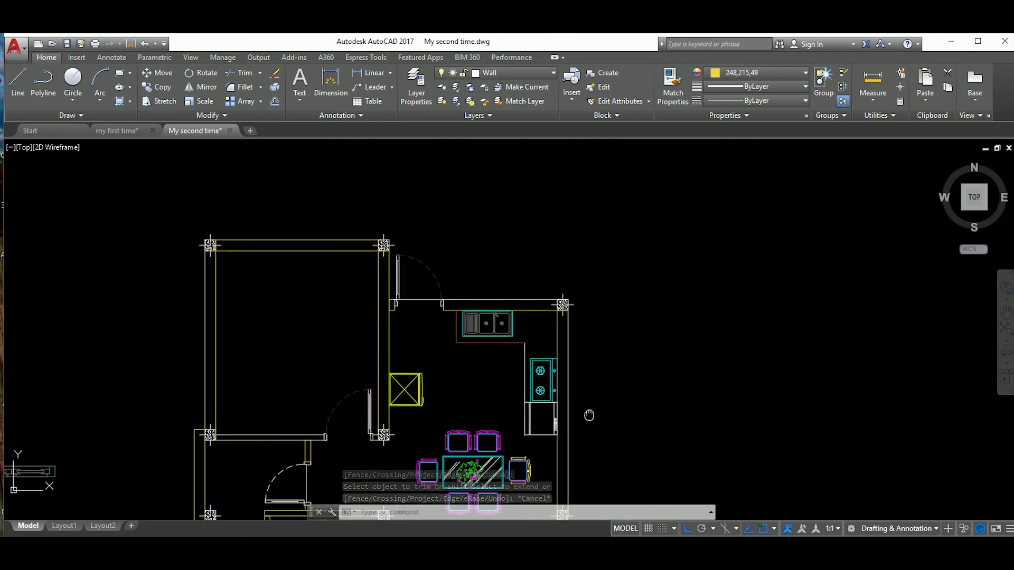
middle_drag(589, 416, 595, 408)
scroll(603, 413, down, 2)
scroll(573, 393, down, 2)
scroll(430, 274, up, 2)
scroll(520, 344, down, 2)
middle_drag(913, 459, 584, 358)
click(644, 403)
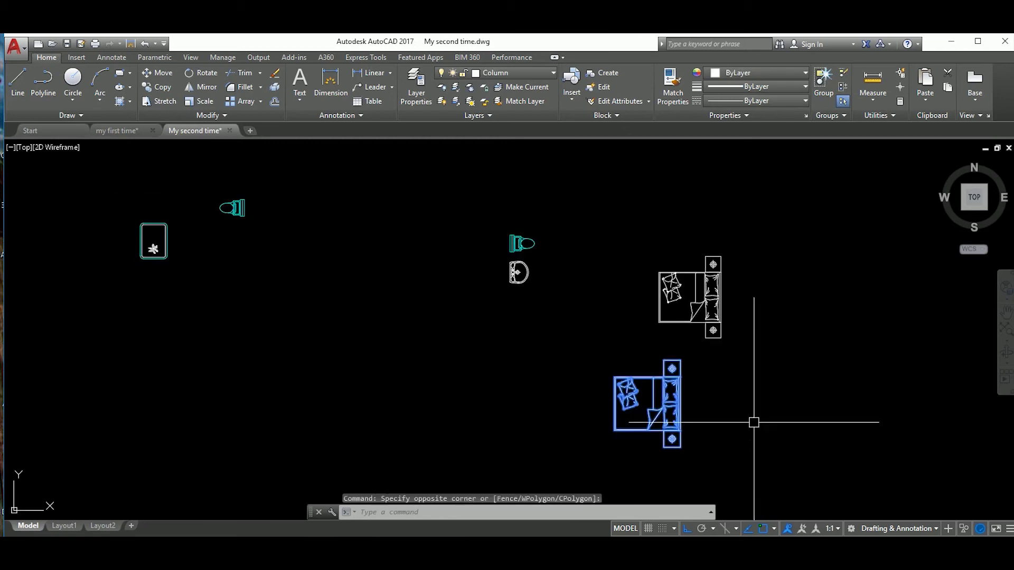
text(m)
key(Return)
click(680, 364)
scroll(508, 317, up, 4)
click(508, 316)
Rotate the bed 90° and set it against the bedroom's top wall.
click(595, 389)
text(ro)
key(Return)
click(618, 362)
key(Return)
Copy the bed further down toward the lower-left bedroom.
key(Return)
click(611, 354)
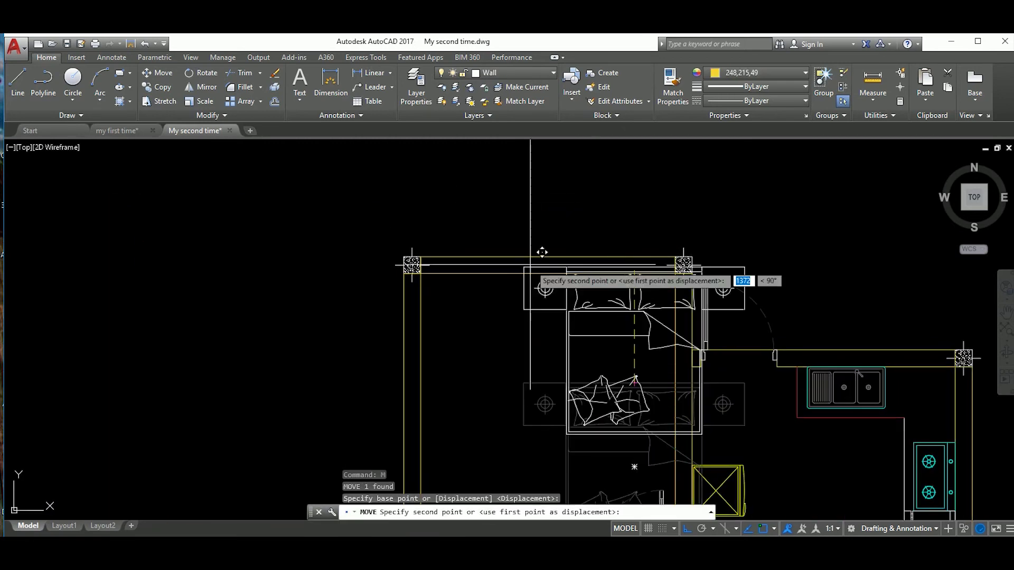
click(515, 245)
scroll(602, 344, down, 2)
click(588, 333)
text(m)
key(Return)
scroll(422, 225, up, 8)
click(422, 225)
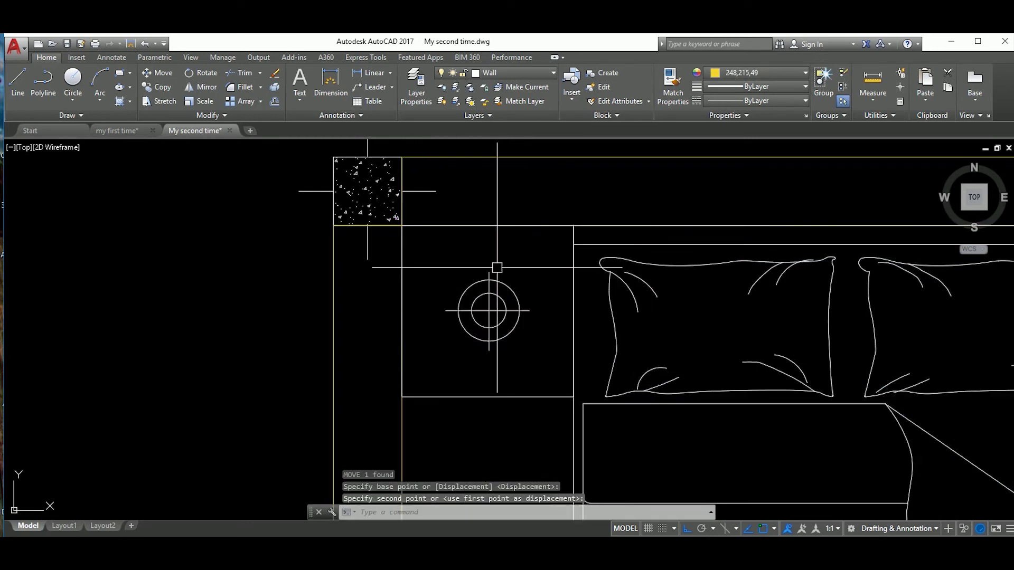
scroll(421, 225, down, 8)
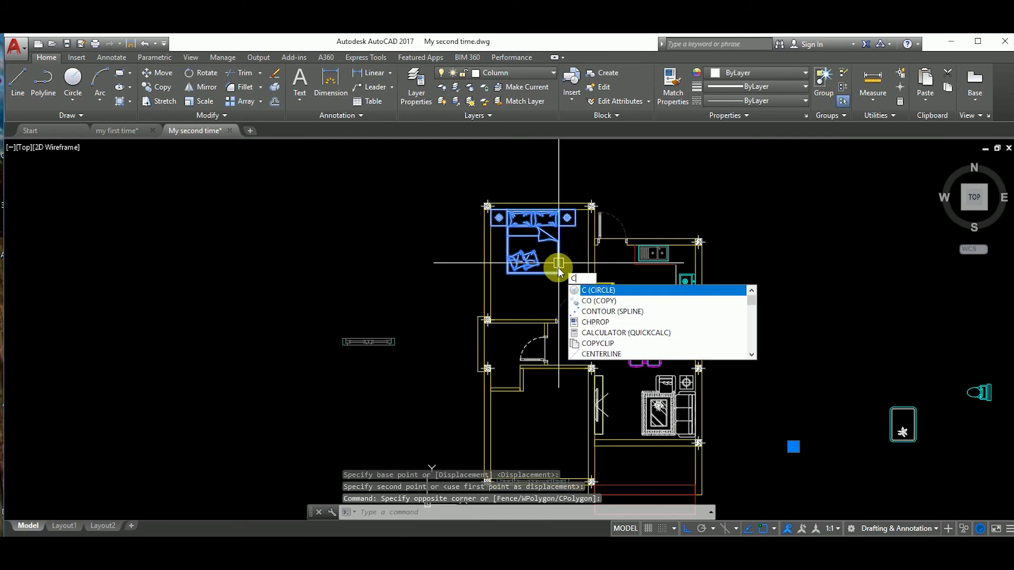
key(Escape)
key(Escape)
click(563, 355)
middle_drag(563, 454, 563, 354)
key(Escape)
Rotate the copied bed 90° and place it in the lower-left bedroom.
click(565, 334)
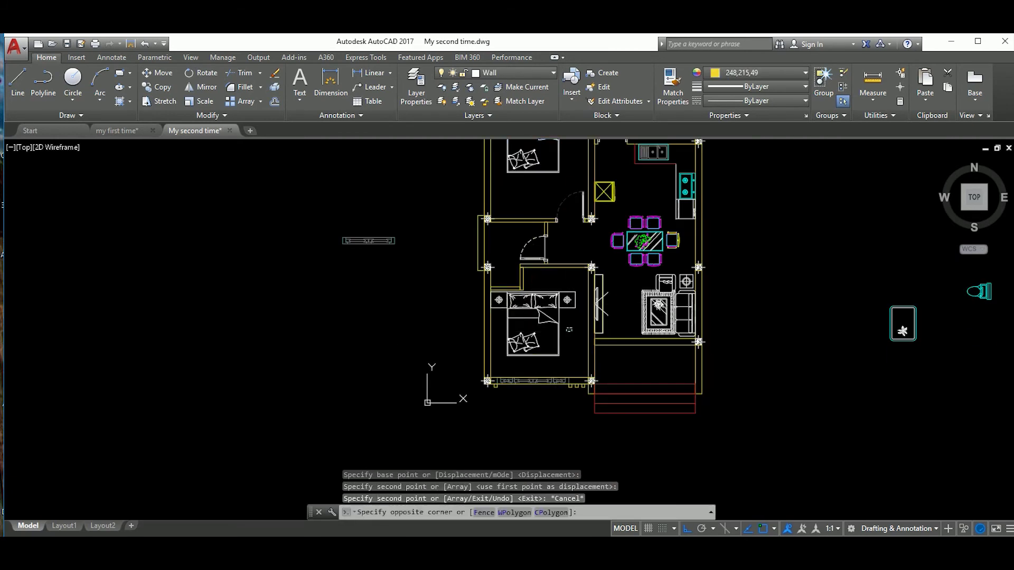
click(565, 339)
text(ro)
key(Return)
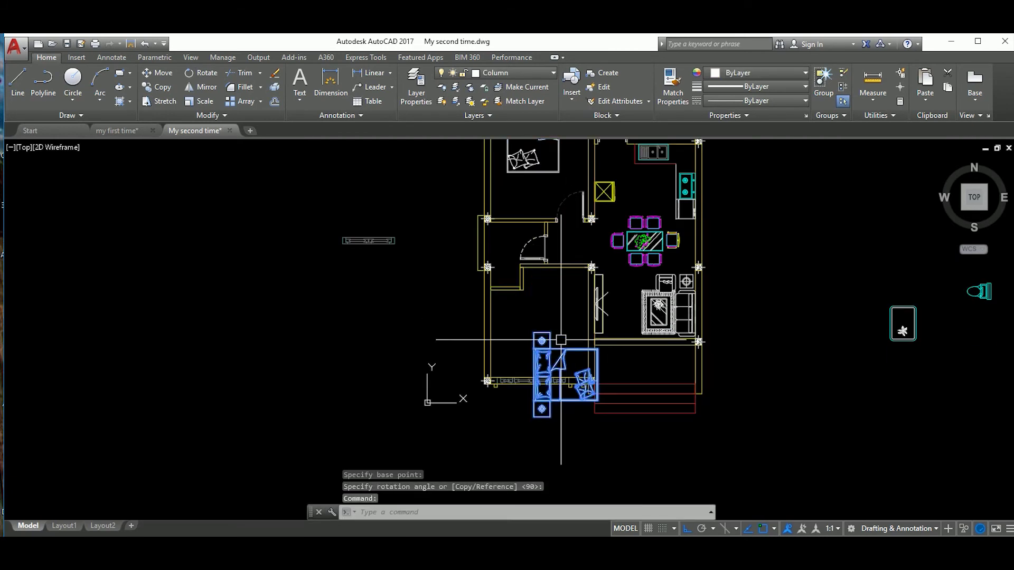
click(534, 328)
scroll(535, 328, up, 3)
click(549, 370)
scroll(549, 370, down, 3)
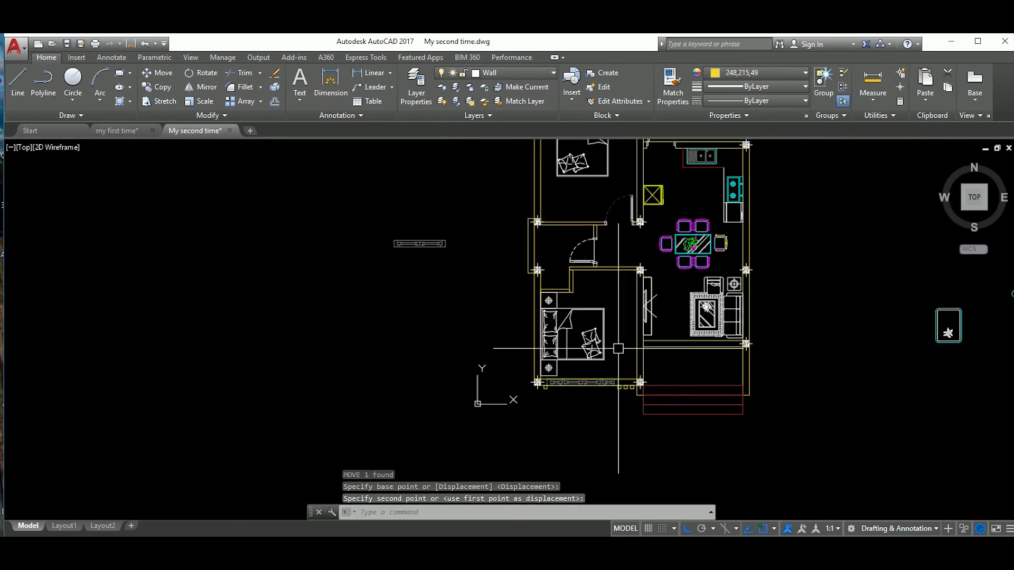
middle_drag(549, 348, 559, 360)
scroll(560, 361, up, 2)
scroll(525, 363, up, 3)
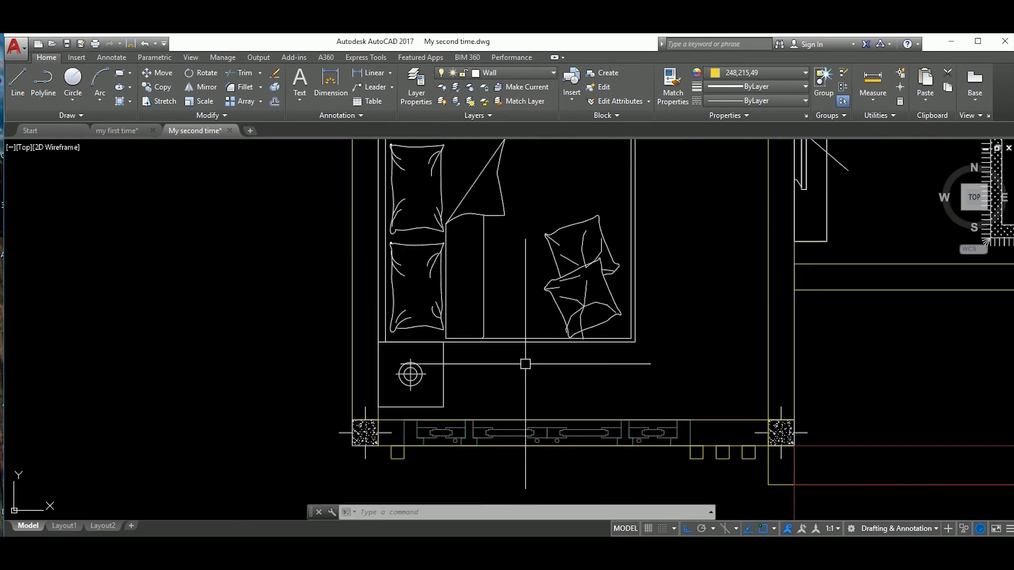
key(Escape)
scroll(491, 422, down, 2)
scroll(528, 380, down, 2)
scroll(528, 380, up, 1)
Select, then deselect, the window block beside the living room.
middle_drag(559, 364, 541, 370)
scroll(541, 370, down, 3)
scroll(541, 370, up, 3)
scroll(580, 380, up, 2)
click(584, 385)
scroll(583, 385, down, 1)
click(554, 328)
middle_drag(604, 353, 606, 350)
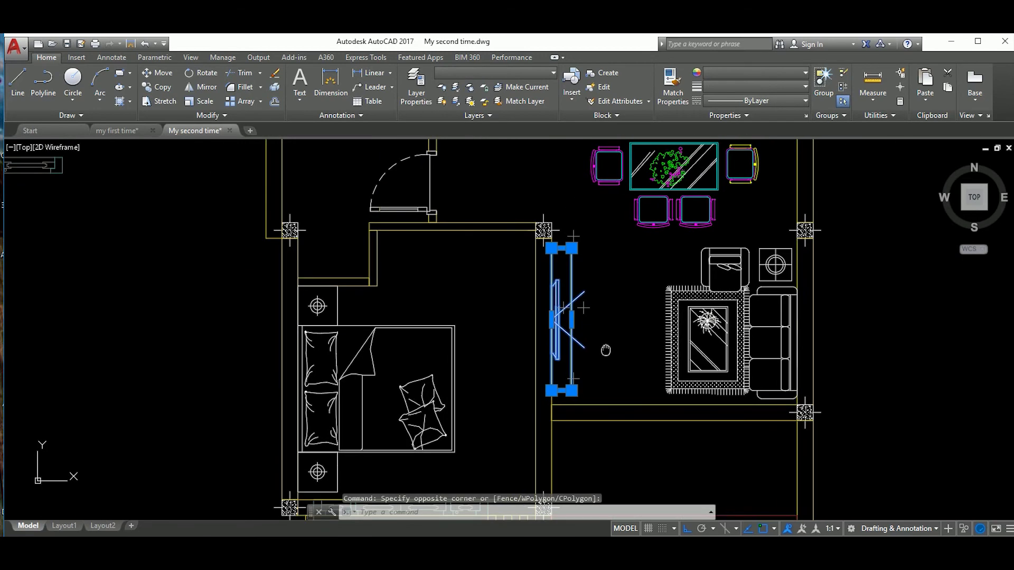
key(Escape)
key(Escape)
scroll(605, 348, down, 3)
Mirror the hallway door keeping the original, and move it against the wall column.
scroll(606, 349, down, 1)
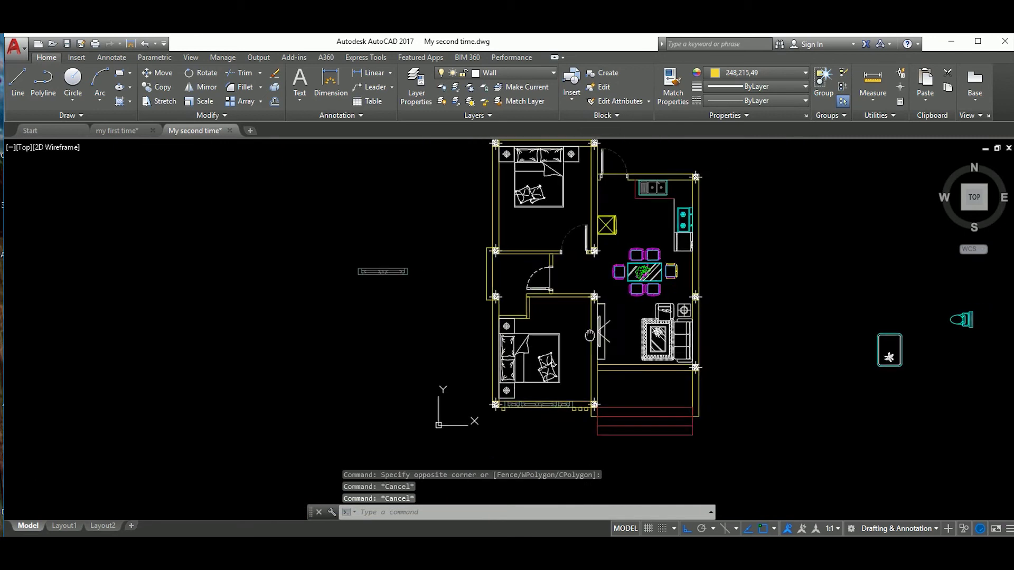
scroll(579, 280, up, 5)
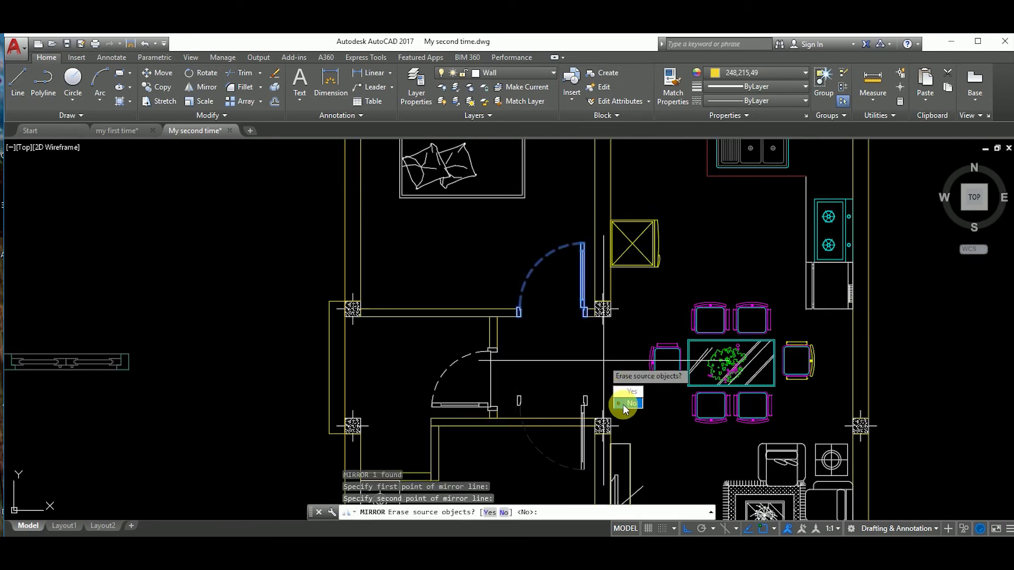
click(626, 403)
scroll(598, 416, up, 3)
key(Return)
click(557, 296)
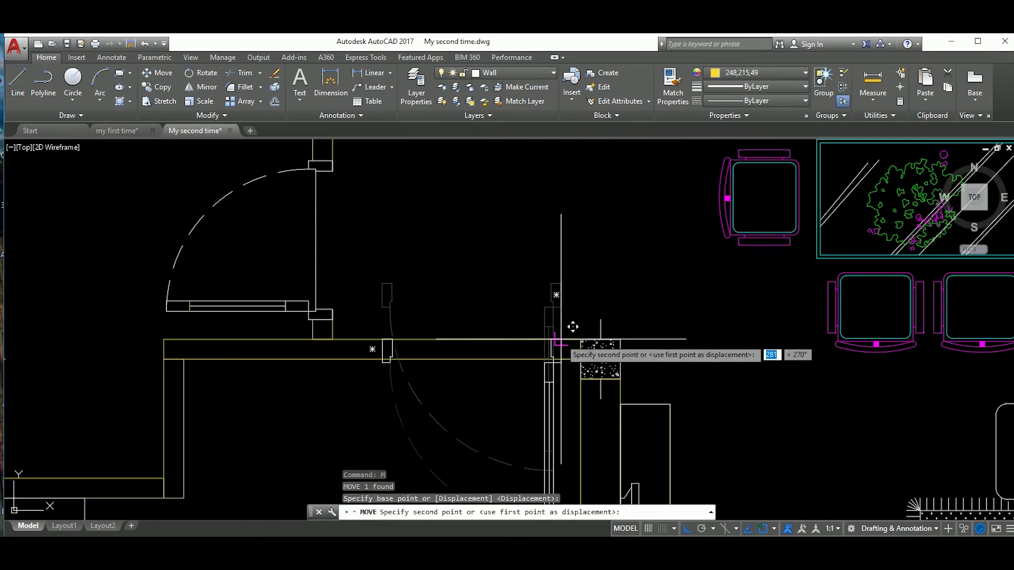
scroll(560, 317, down, 3)
middle_drag(560, 354, 541, 348)
scroll(544, 332, up, 6)
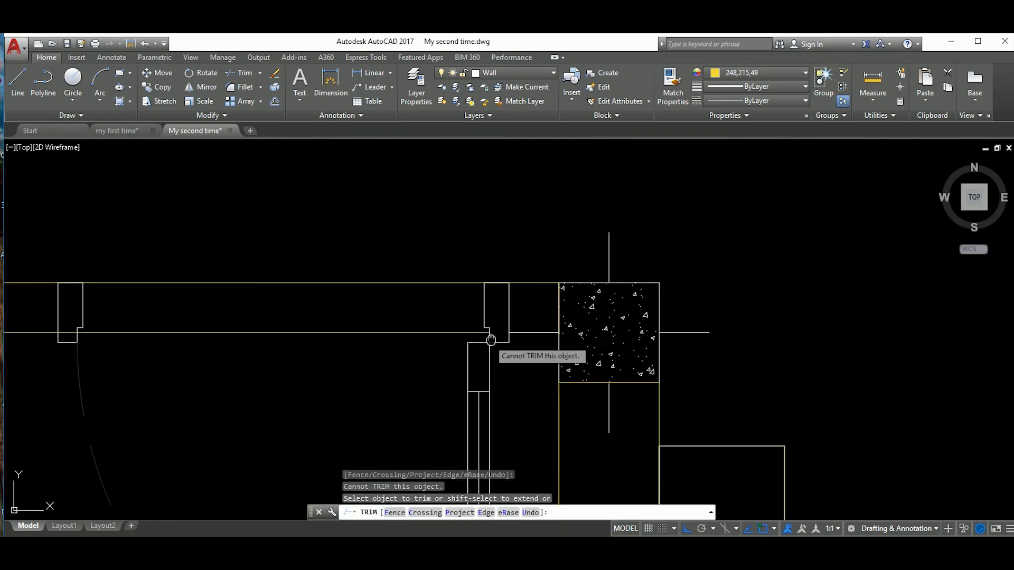
middle_drag(490, 340, 598, 338)
Cancel the trim and erase the leftover piece beside the door.
key(Escape)
text(e)
key(Return)
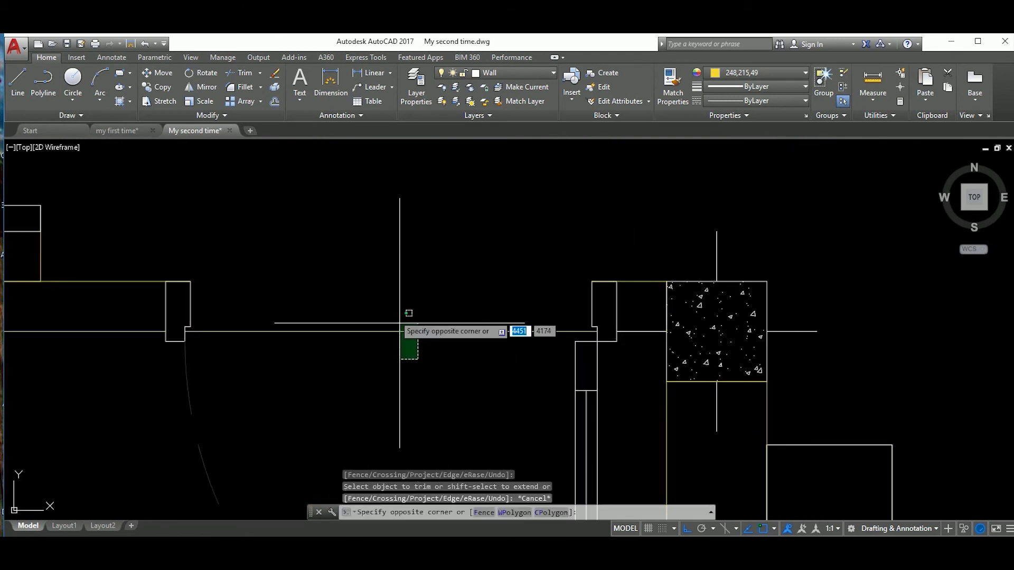
click(407, 332)
key(Return)
scroll(501, 350, down, 8)
middle_drag(501, 350, 553, 324)
scroll(516, 356, down, 3)
middle_drag(516, 355, 396, 351)
Move the first sanitary fixture into the bathroom.
scroll(523, 335, up, 6)
click(529, 348)
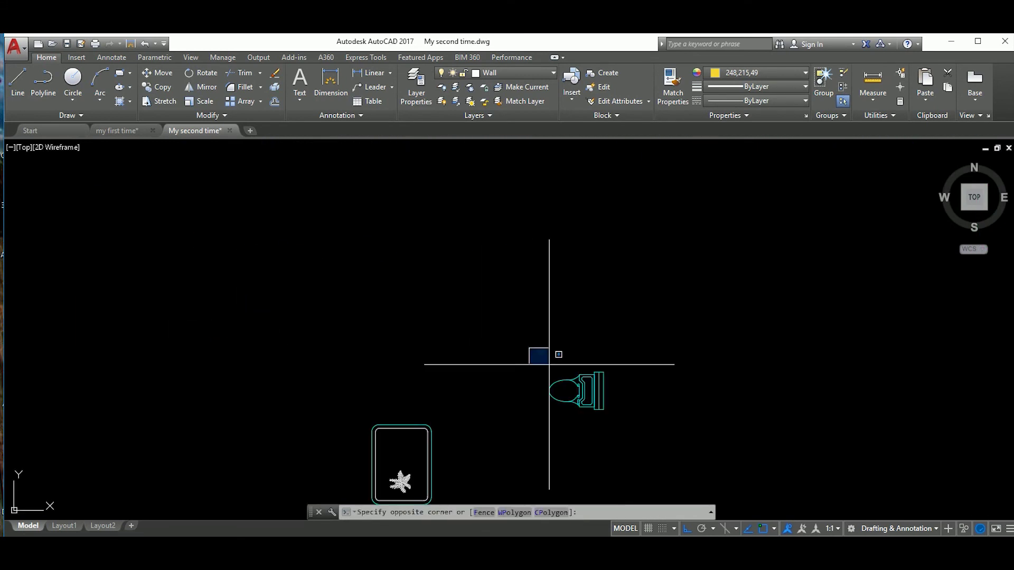
click(603, 372)
scroll(528, 384, down, 4)
scroll(441, 373, up, 5)
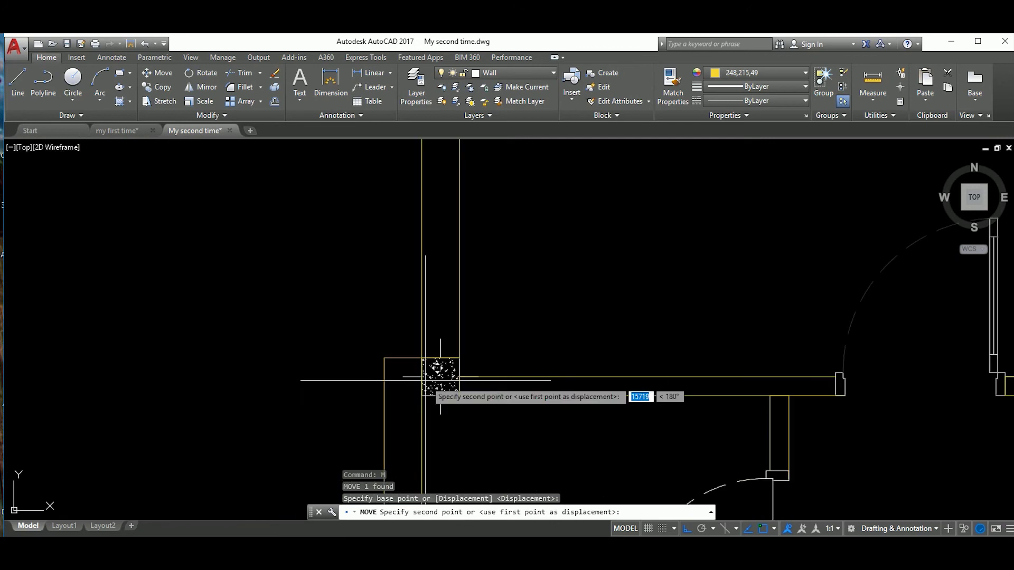
scroll(486, 429, up, 2)
click(548, 393)
Select the toilet and drop it inside the bathroom.
click(630, 450)
click(537, 415)
scroll(536, 394, down, 3)
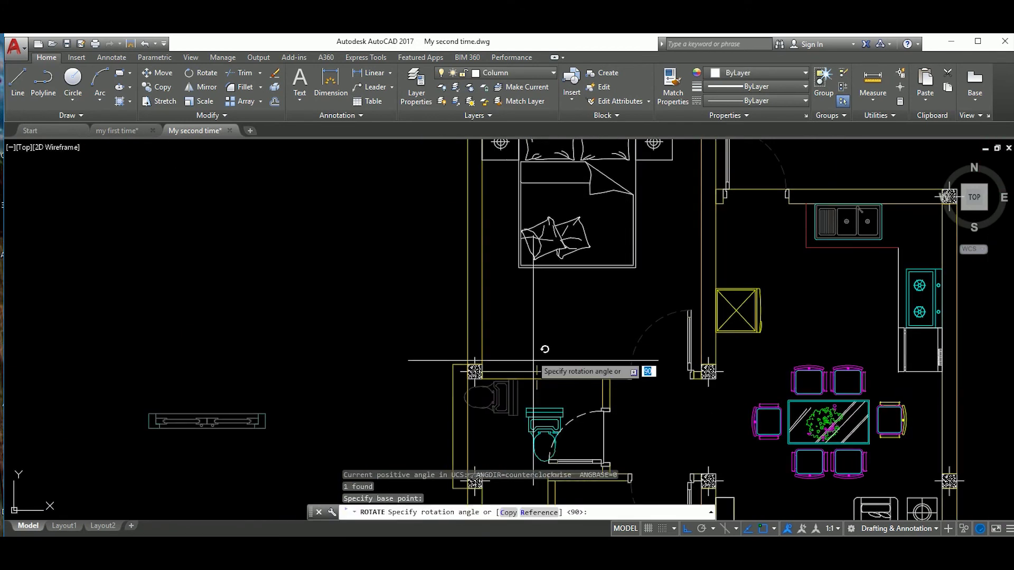
click(525, 408)
scroll(526, 408, up, 3)
Move the toilet up against the bathroom's top wall.
click(430, 335)
scroll(769, 425, down, 5)
click(762, 439)
text(M)
key(Return)
scroll(713, 417, up, 2)
click(706, 412)
scroll(611, 339, down, 3)
scroll(527, 359, up, 6)
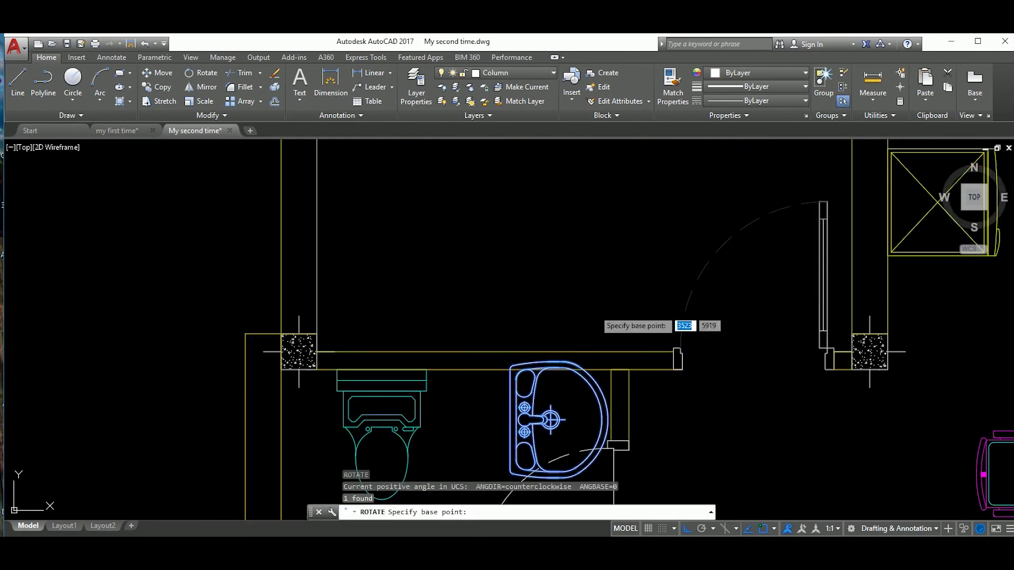
Rotate the sink 90°, mirror it deleting the original, and set it beside the toilet.
click(594, 310)
key(Return)
click(776, 412)
click(713, 450)
middle_drag(774, 485, 723, 452)
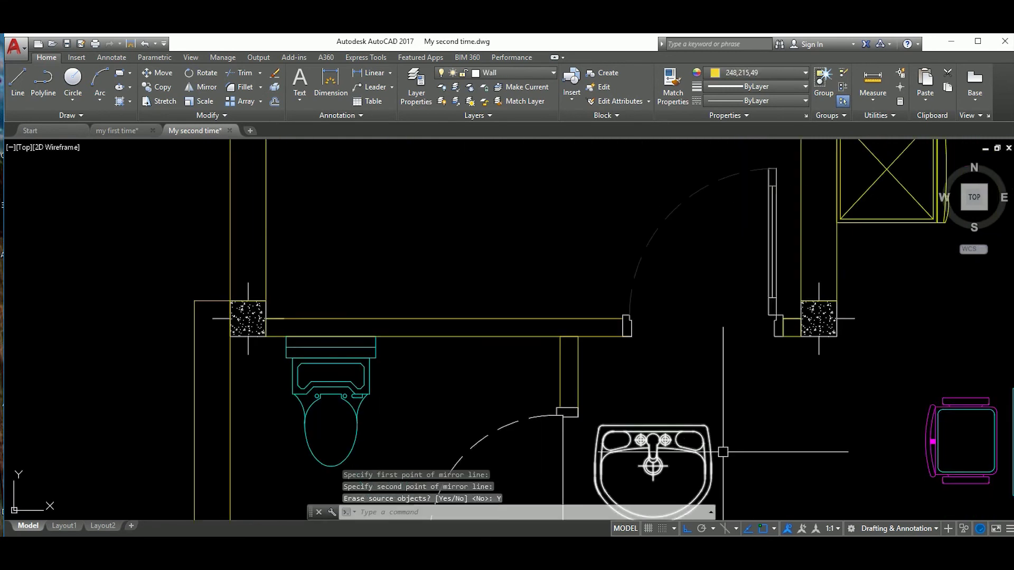
click(544, 351)
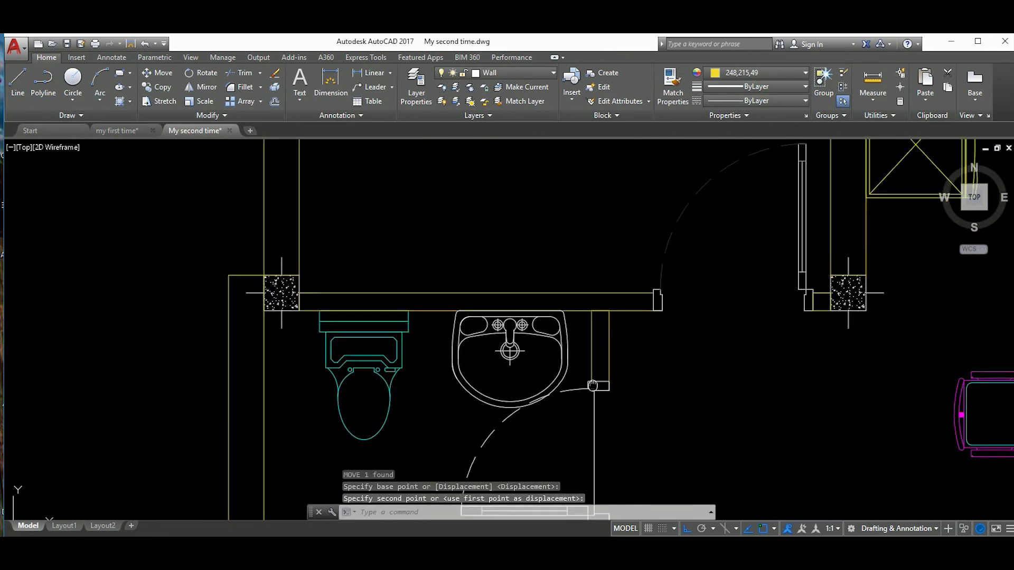
middle_drag(544, 351, 576, 329)
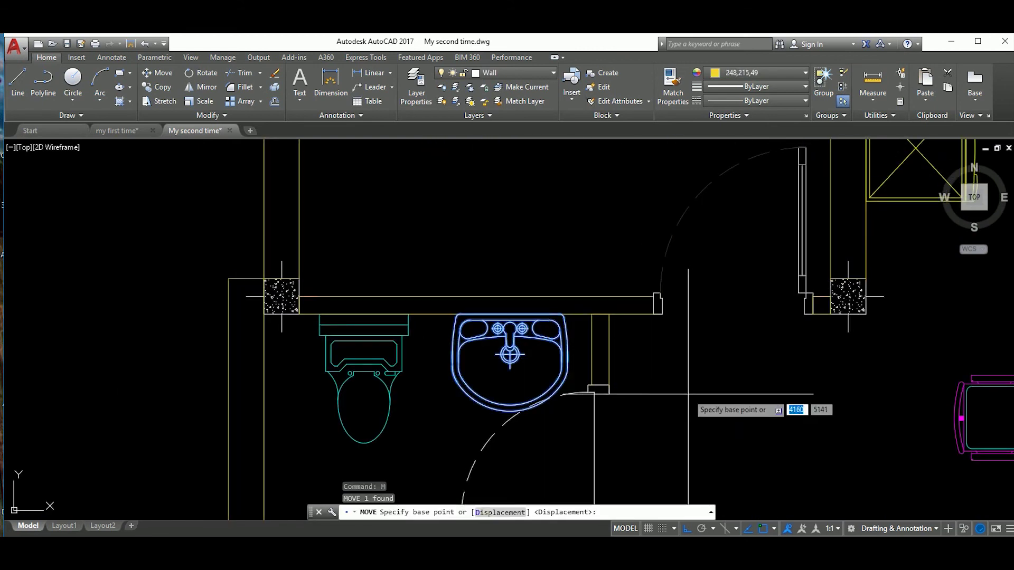
scroll(510, 372, up, 4)
scroll(607, 364, down, 4)
middle_drag(608, 365, 642, 358)
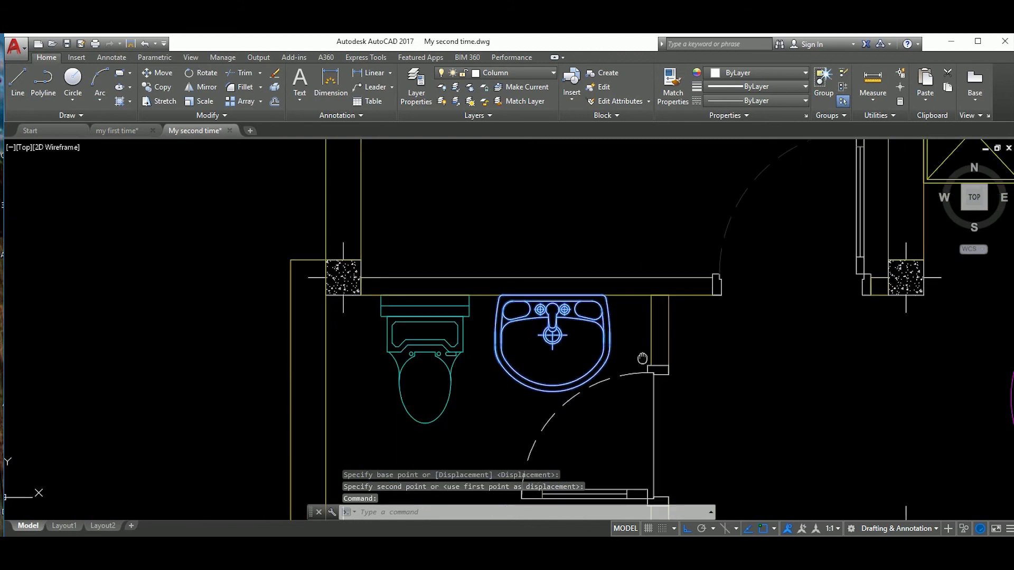
text(m)
Shift the toilet to its final spot beside the basin and save with Ctrl+S.
key(Return)
scroll(493, 423, up, 3)
click(509, 418)
scroll(509, 419, down, 4)
scroll(662, 411, up, 2)
scroll(517, 383, down, 5)
scroll(623, 346, down, 3)
scroll(623, 346, down, 4)
key(ctrl+s)
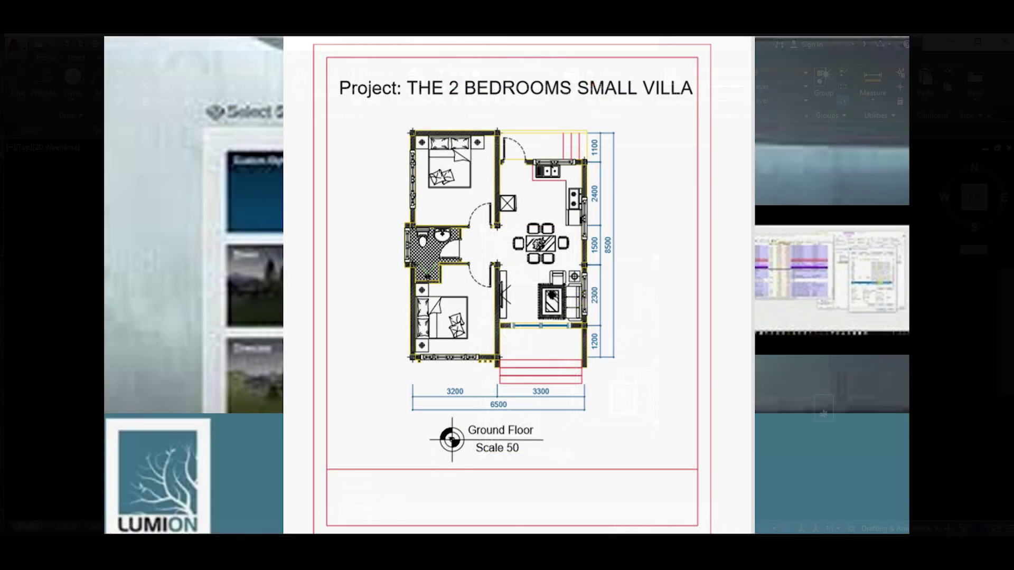